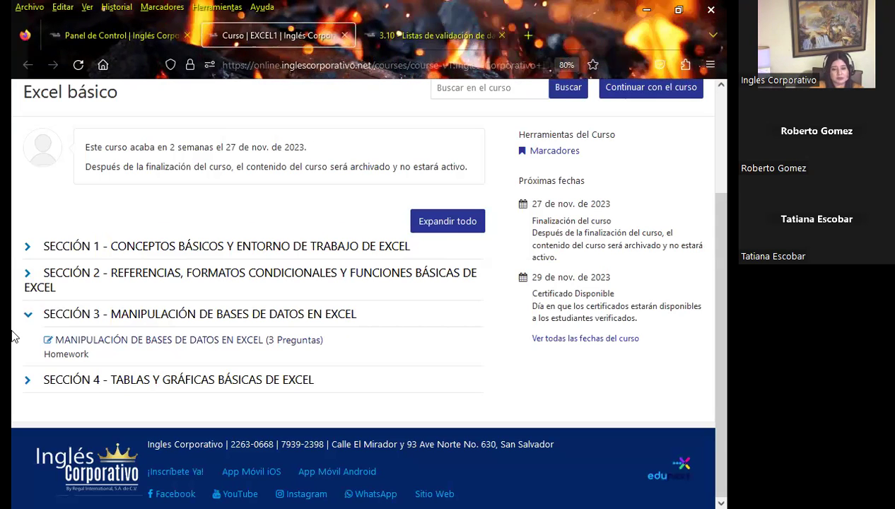
- Expand Sección 4 of the Excel básico outline to reveal its homework and Examen Final
left_click(30, 380)
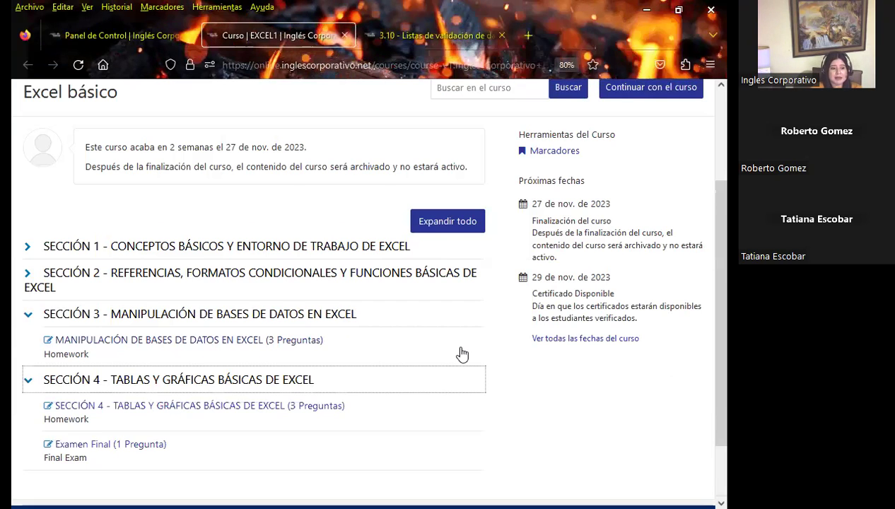
scroll(459, 357, "down", 2)
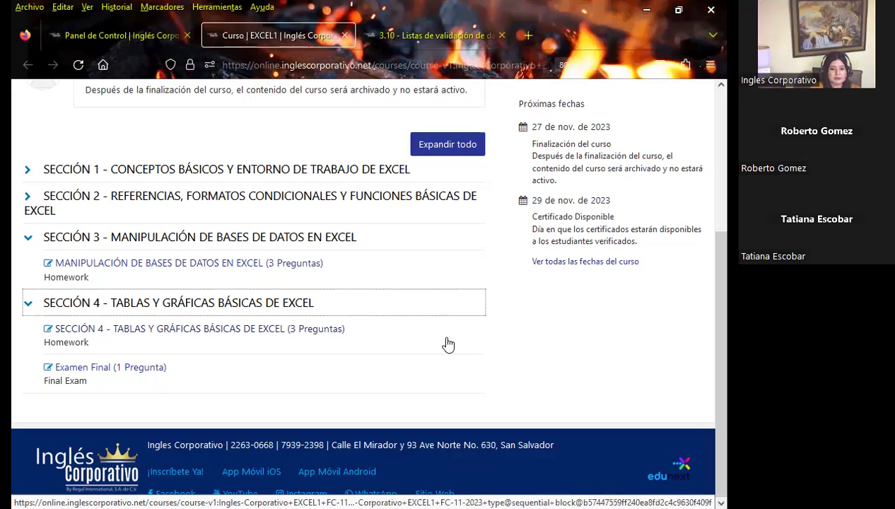
left_click(448, 345)
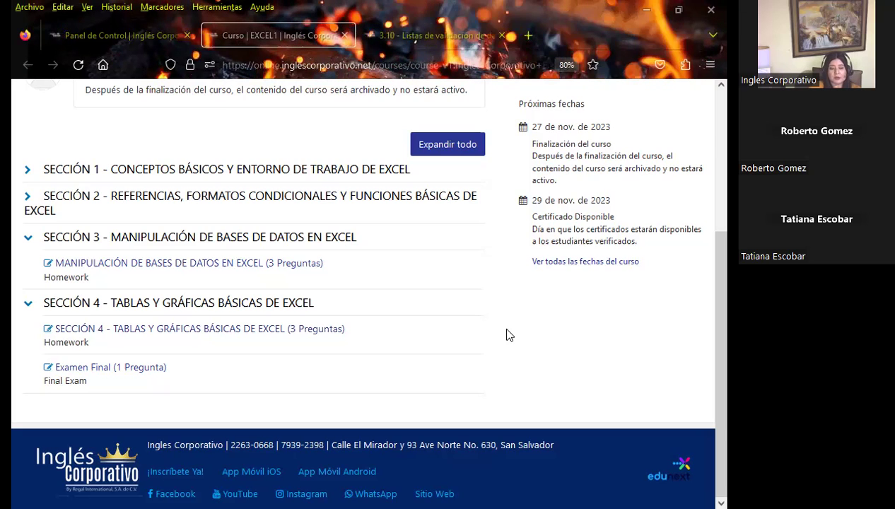
- Go to the 3.10 Listas de validación de datos lesson, preview 3.11 Laboratorio, then return to 3.10
left_click(429, 36)
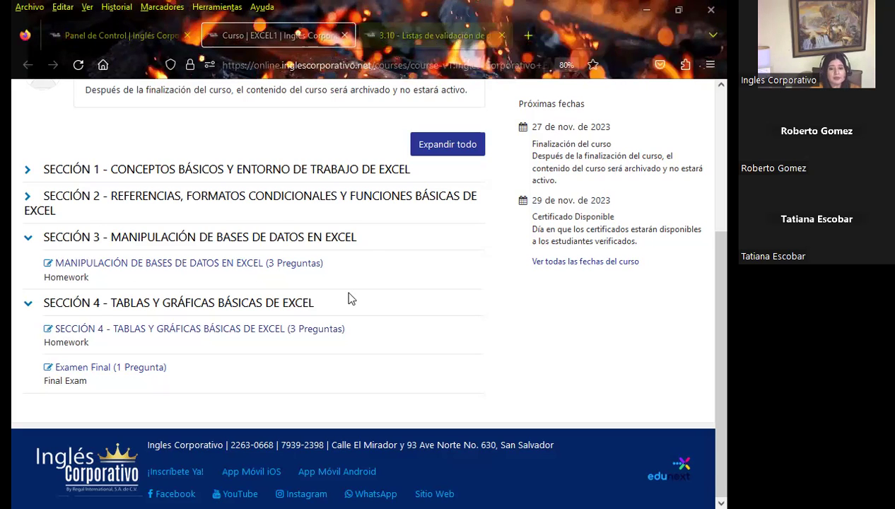
scroll(382, 322, "down", 2)
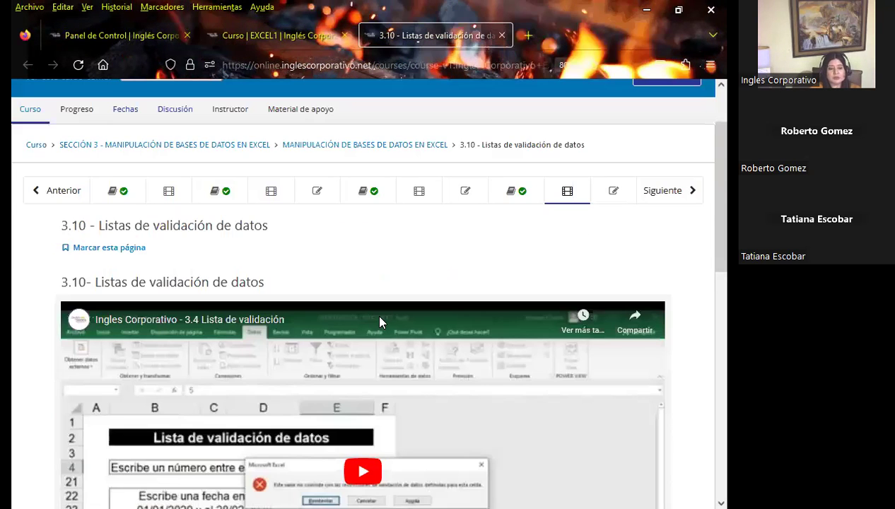
scroll(379, 322, "down", 3)
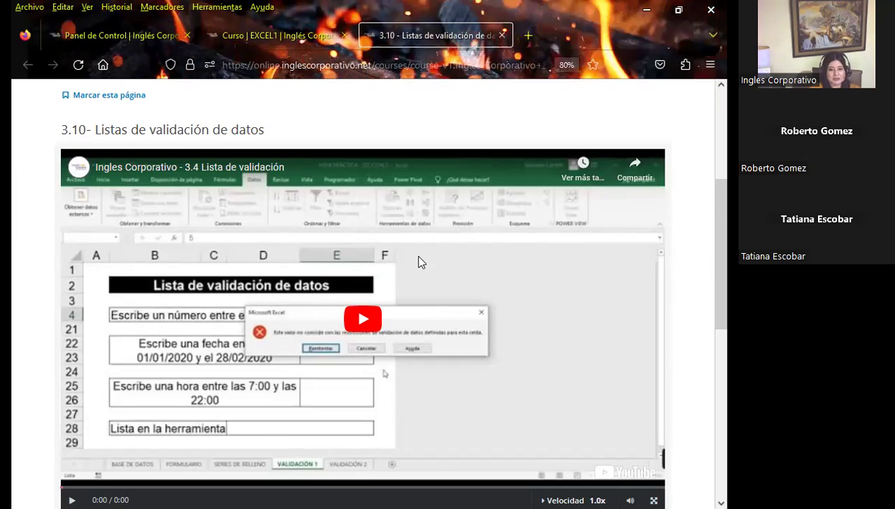
scroll(523, 251, "up", 3)
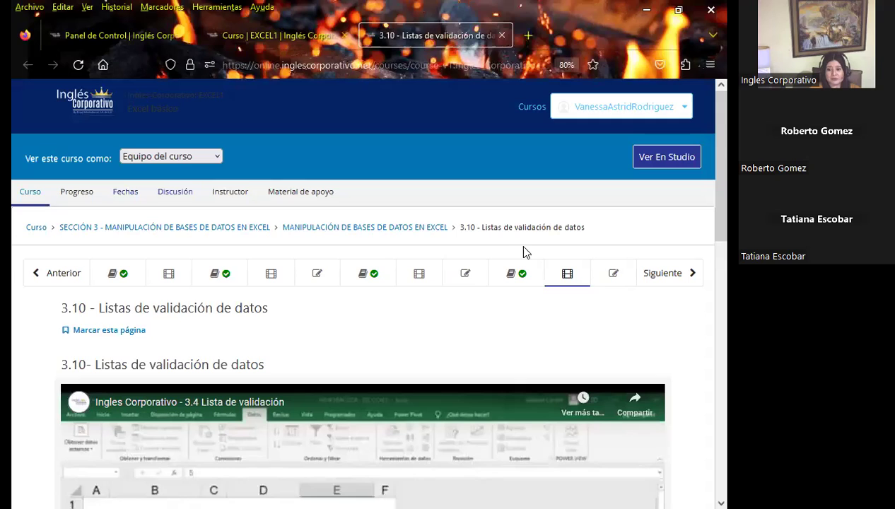
left_click(613, 273)
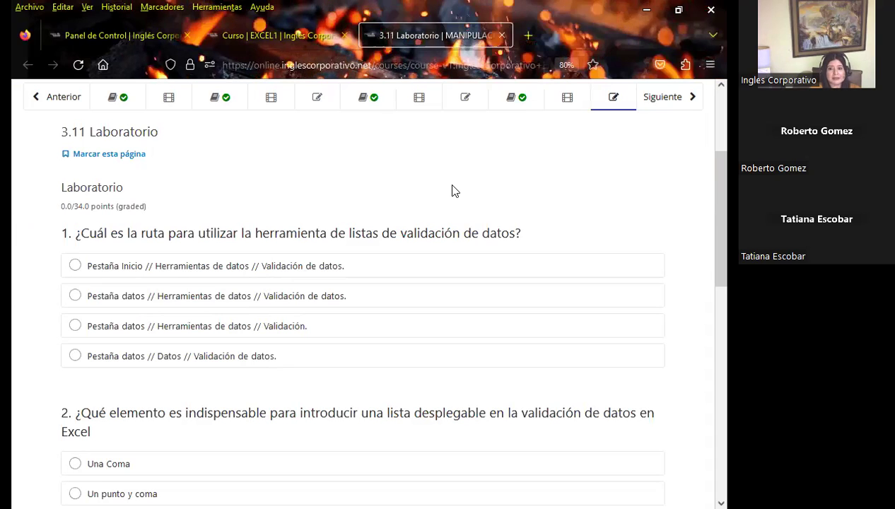
left_click(569, 99)
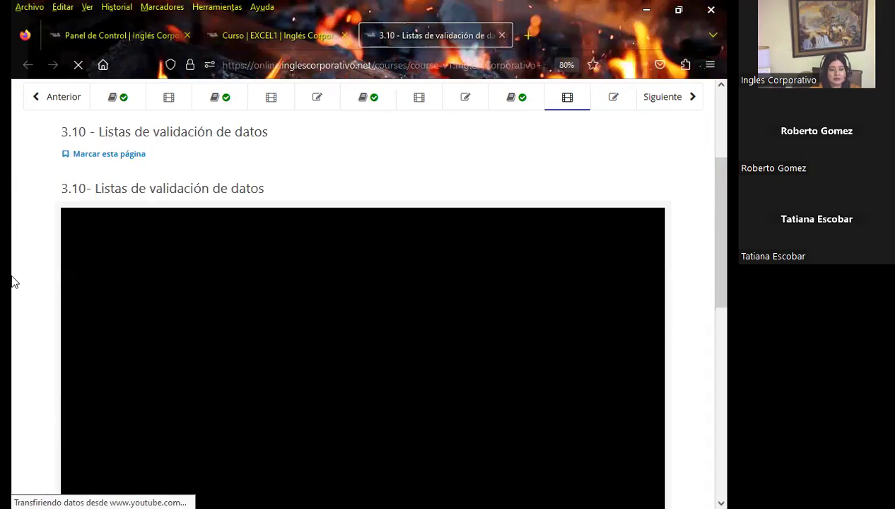
- Scroll through the 3.10 video and discussion, then bring the PowerPoint presentation to the front
scroll(13, 286, "down", 5)
scroll(12, 293, "down", 5)
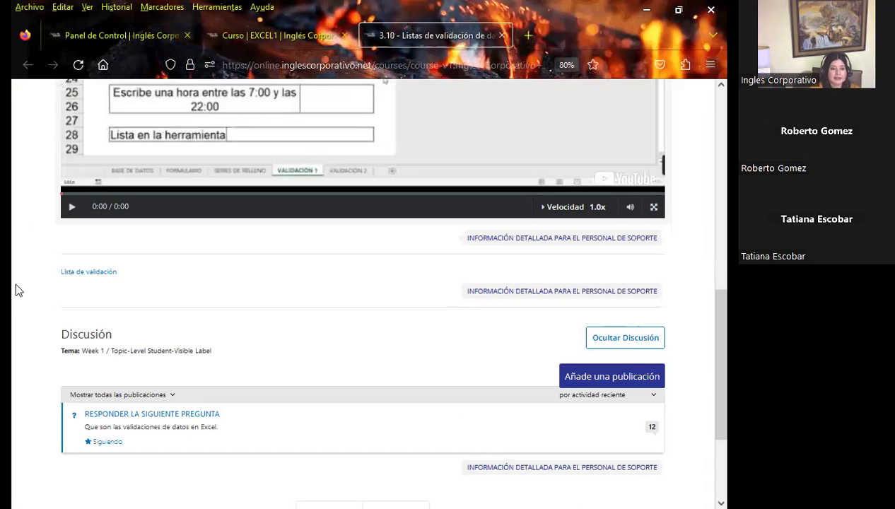
scroll(19, 290, "up", 3)
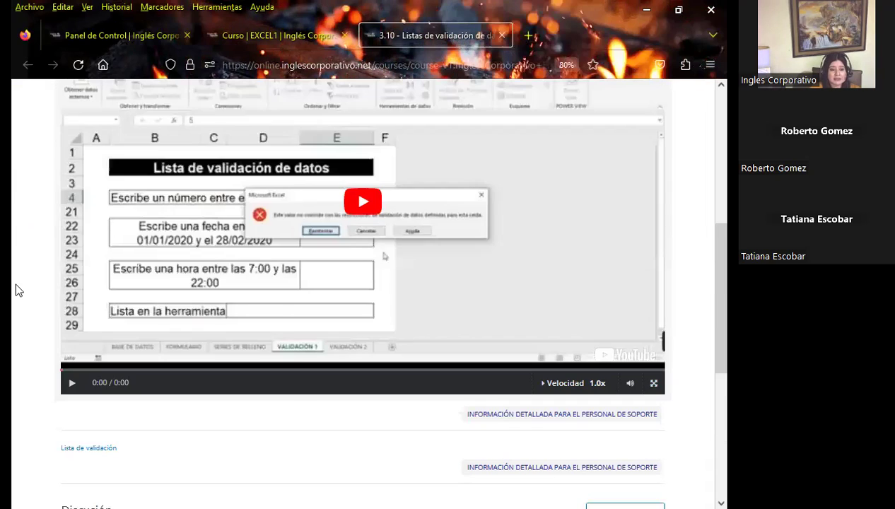
scroll(19, 289, "up", 1)
scroll(18, 290, "down", 6)
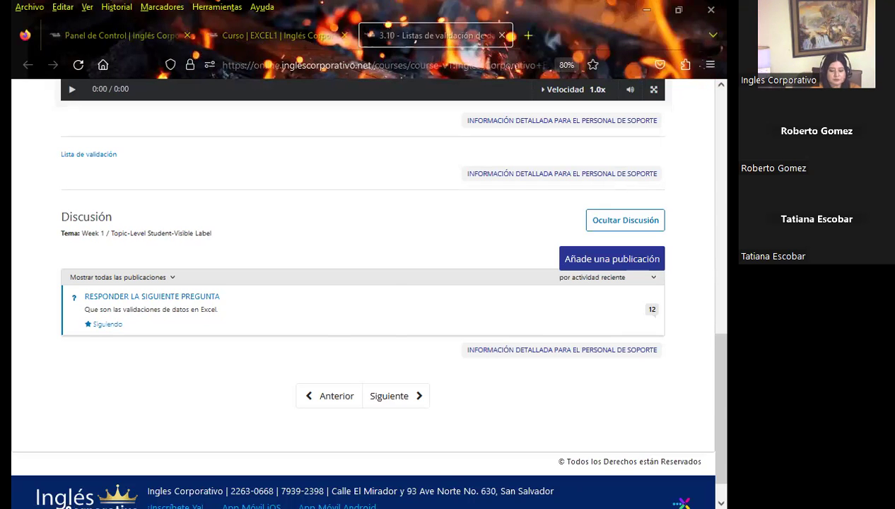
key("alt+Tab")
- Advance the slideshow past SESIÓN: 12 to slide 3, the AGENDA slide
key("Right")
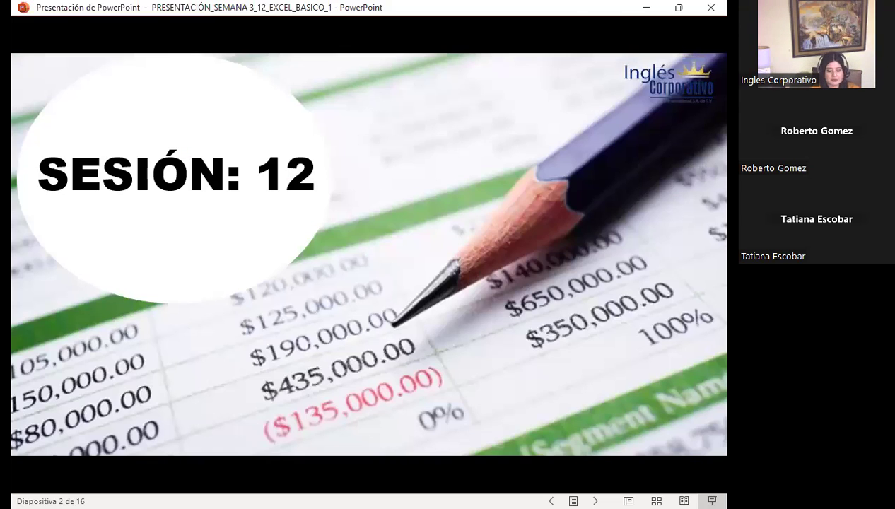
key("Right")
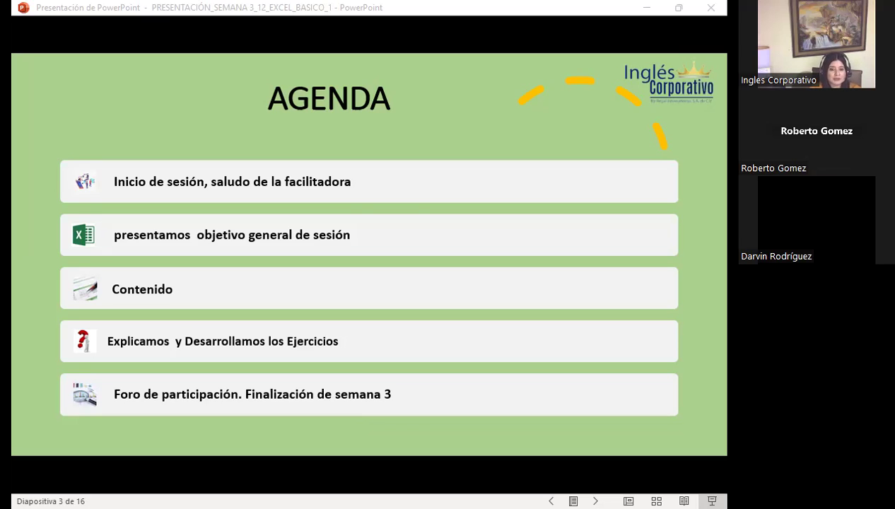
- Advance from the Agenda slide to slide 4, Objetivo general
left_click(283, 209)
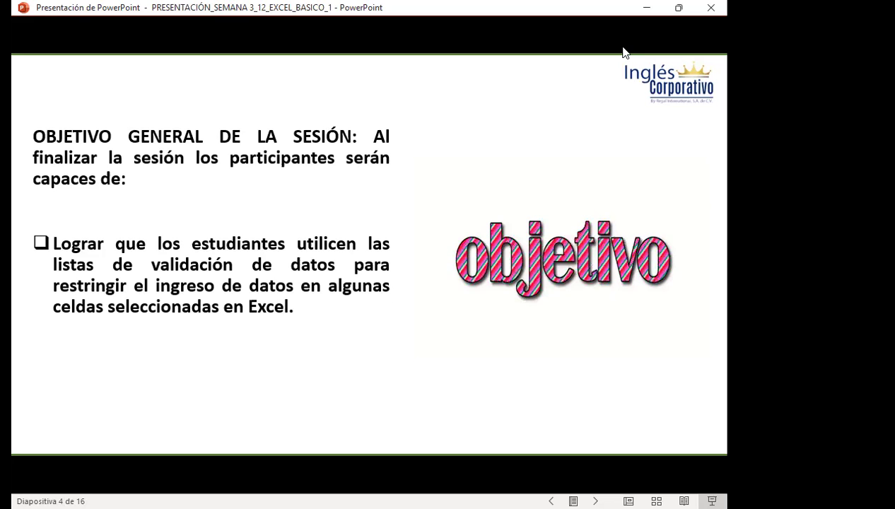
- Advance through the COMENTARIO and VALIDACIÓN DE DATOS slides to slide 8's validation steps
key("Right")
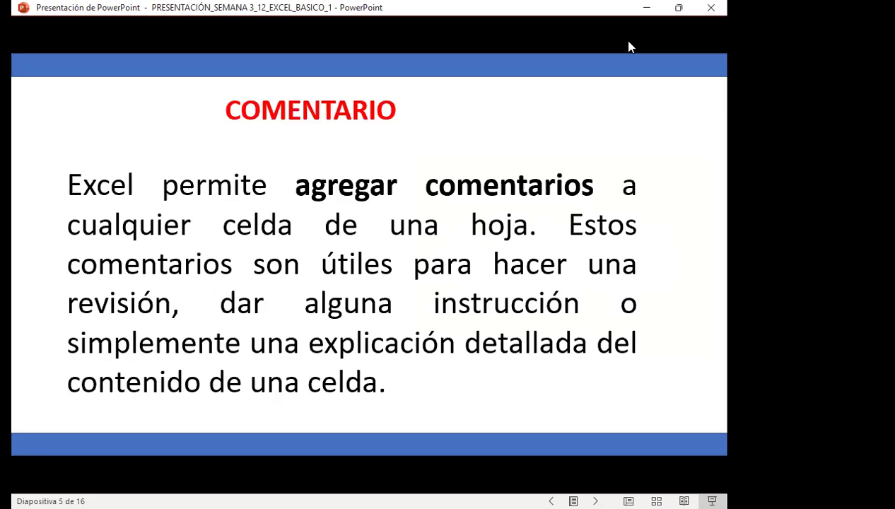
key("Right")
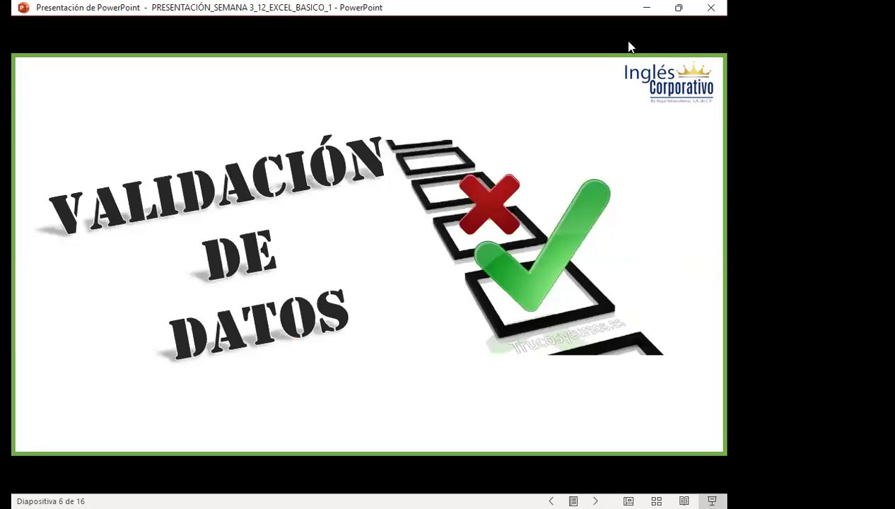
key("Right")
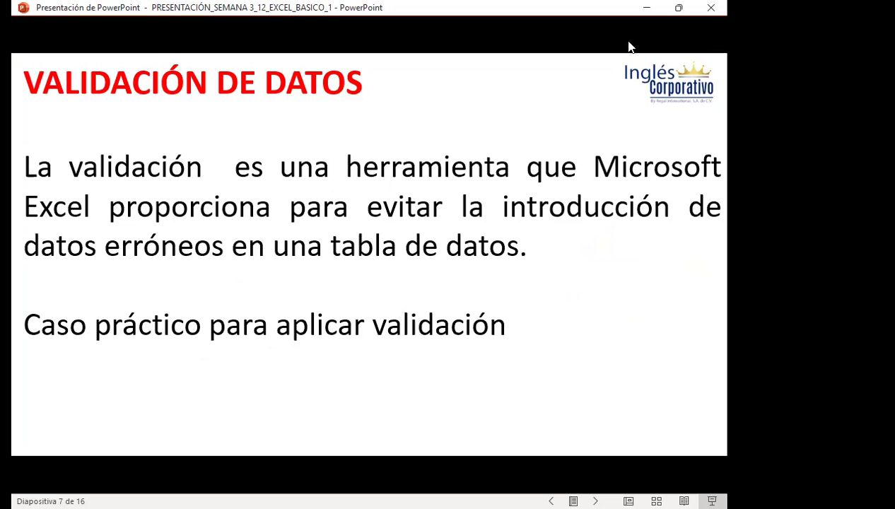
key("Right")
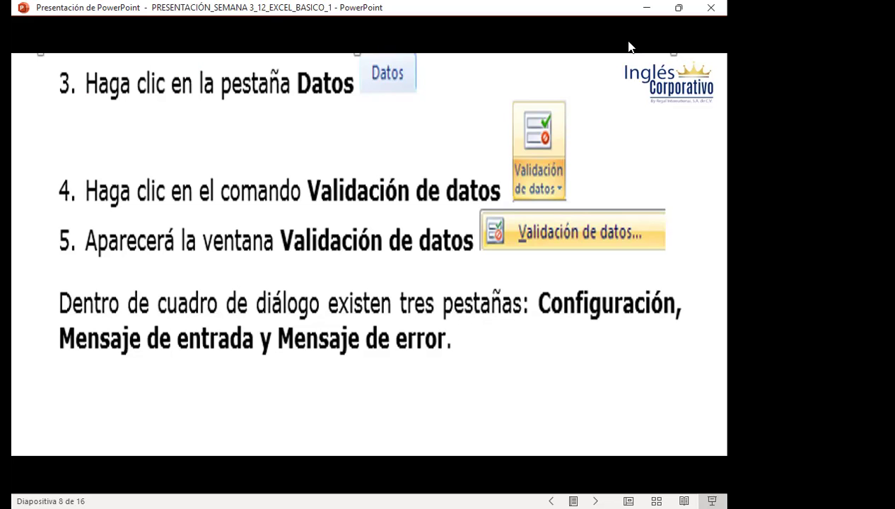
- Advance past the sales-table slide to slide 10, PROCEDIMIENTO
key("Right")
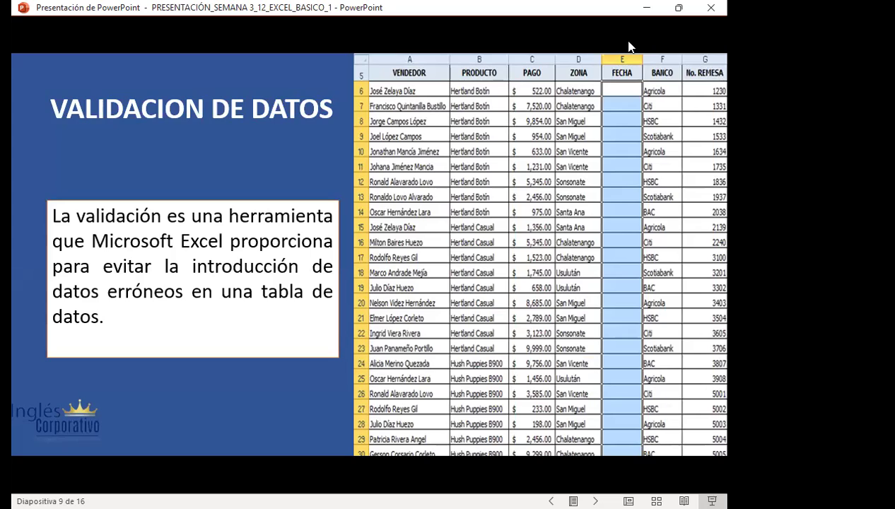
key("Right")
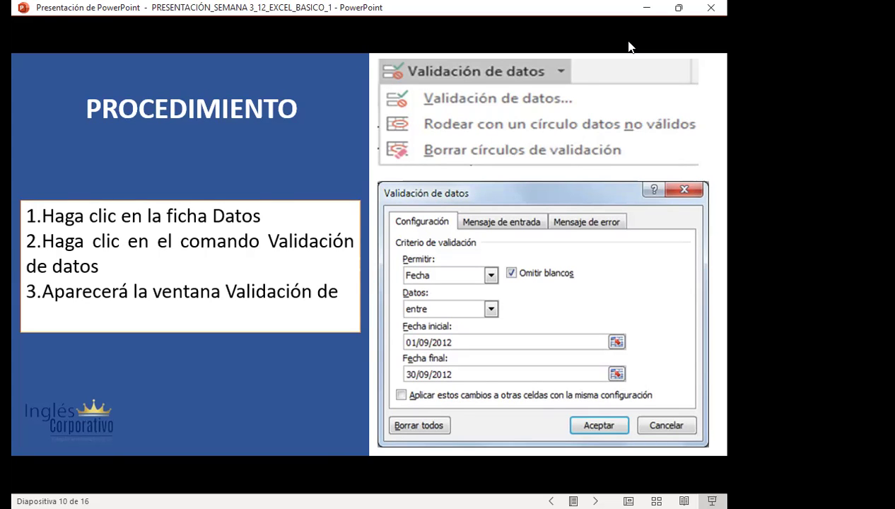
- Advance to slide 11, explaining the 'Fecha de Remesas' input message
key("Right")
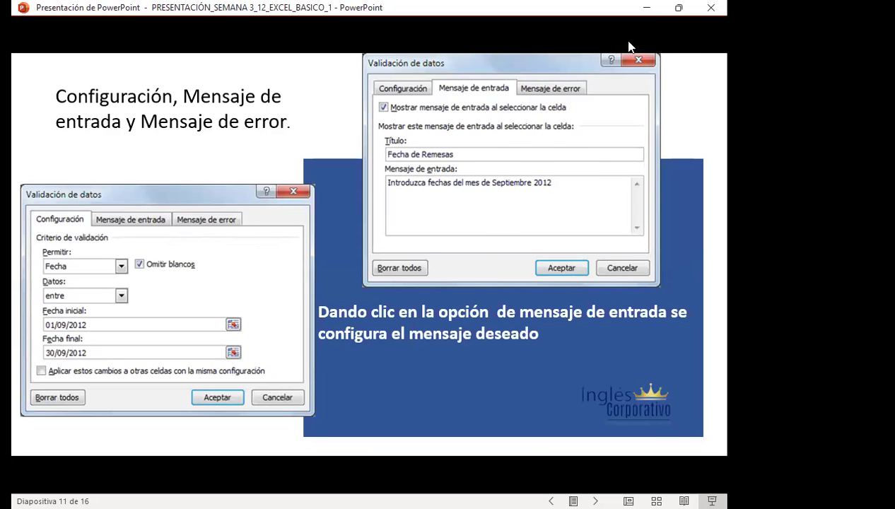
- Advance to slide 12, Tipos de errores, covering Grave, Advertencia and Información alerts
key("Right")
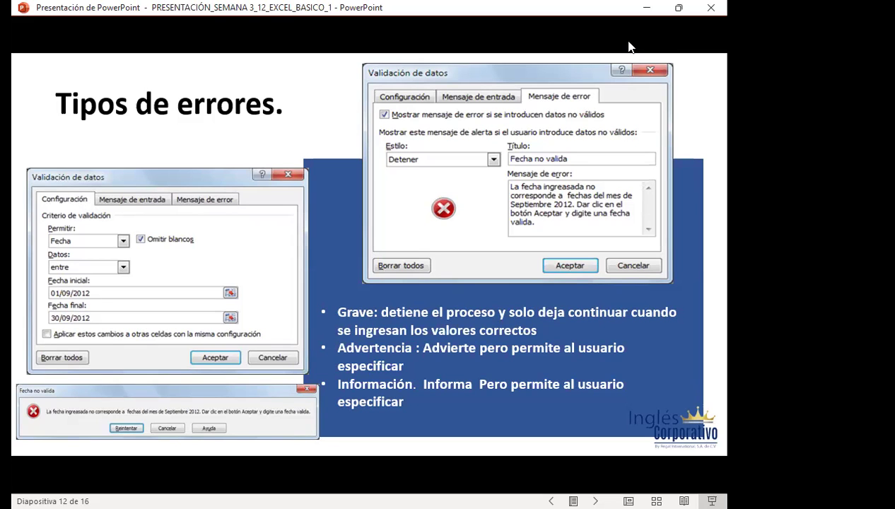
- Advance to slide 13's exercise sheet, then switch to the Excel VALIDACIÓN sales table
key("Right")
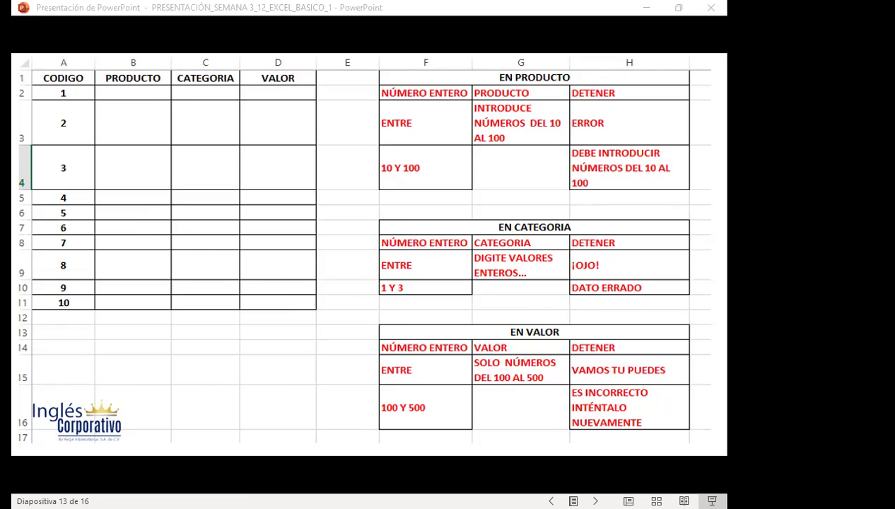
key("alt+Tab")
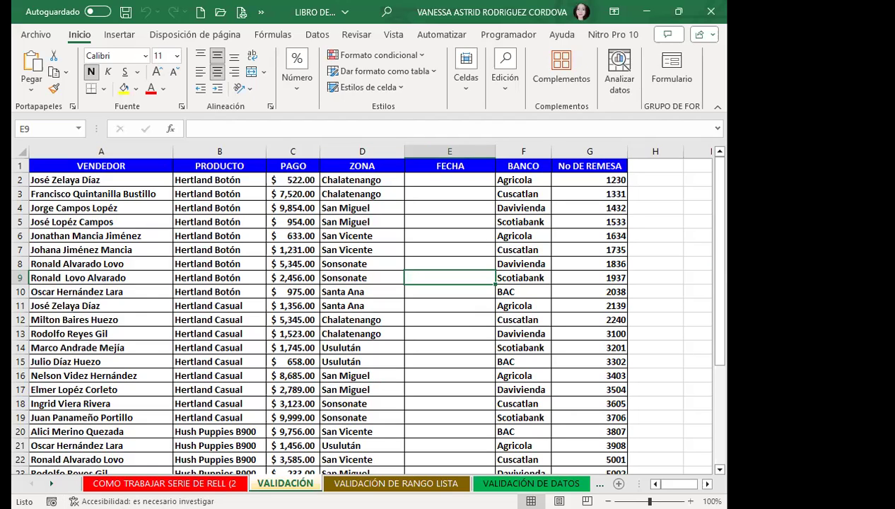
- Drag down column E to select the empty FECHA cells E2 through E32
left_click(450, 291)
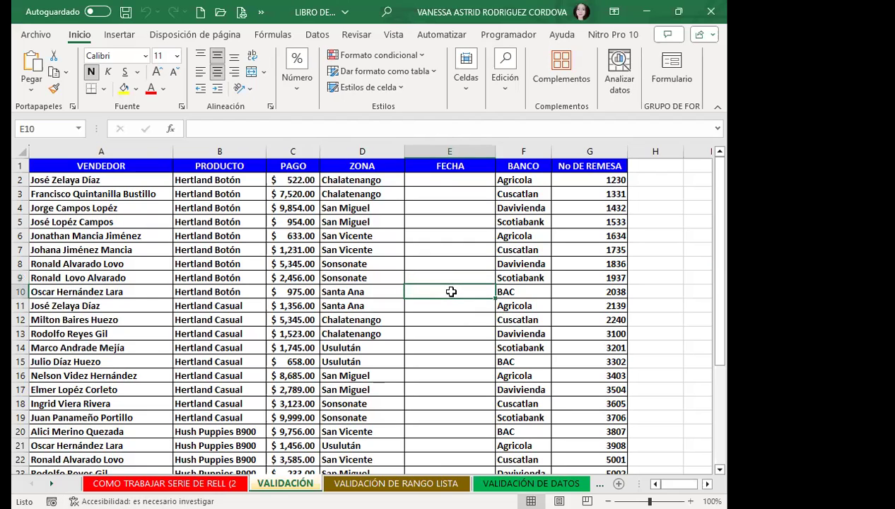
left_click(439, 245)
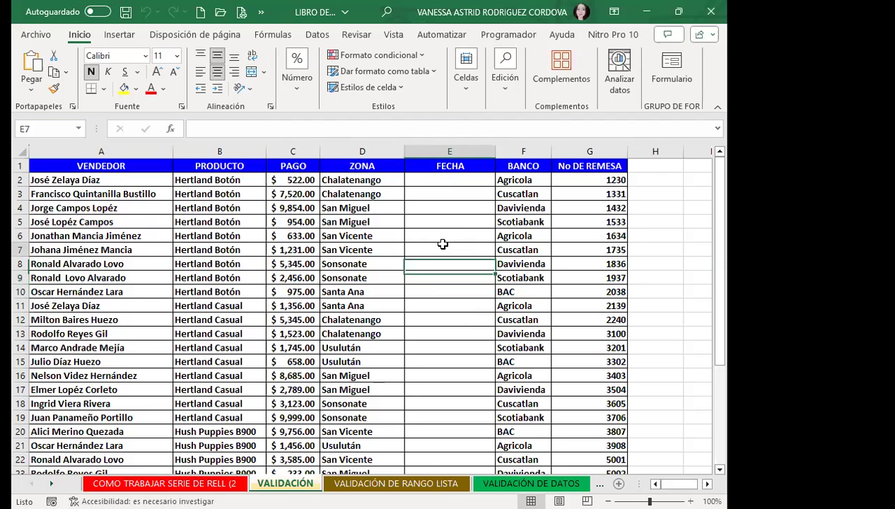
left_click_drag(456, 179, 495, 465)
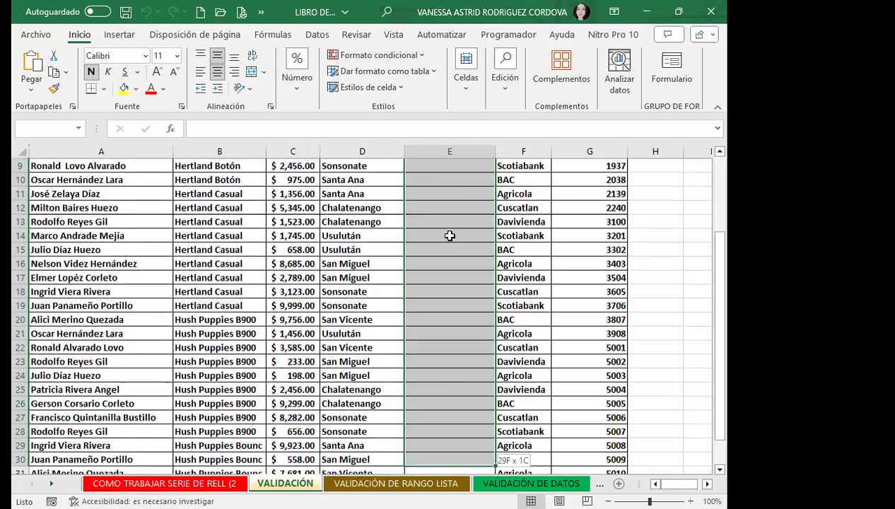
scroll(450, 240, "down", 3)
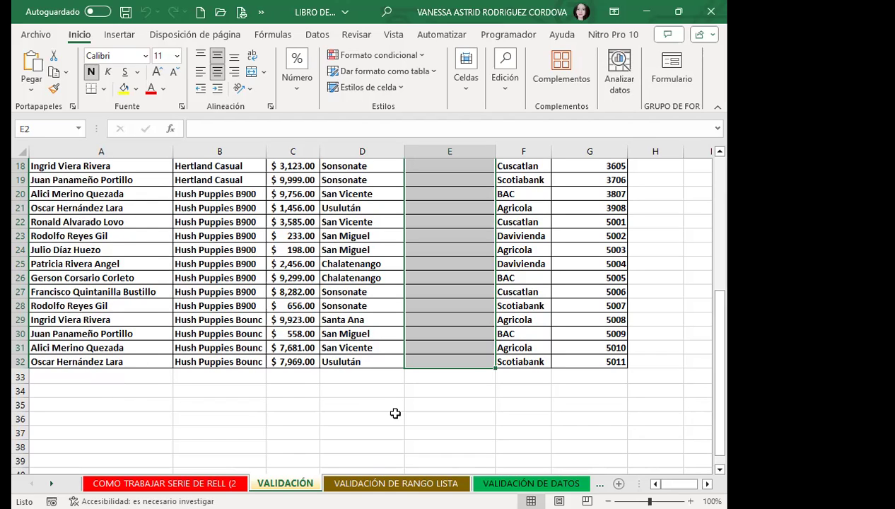
scroll(225, 355, "down", 4)
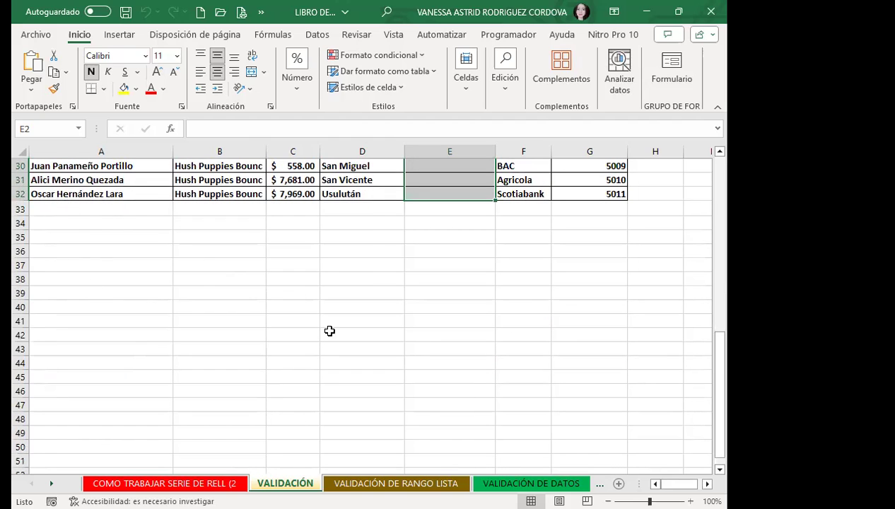
scroll(329, 330, "up", 3)
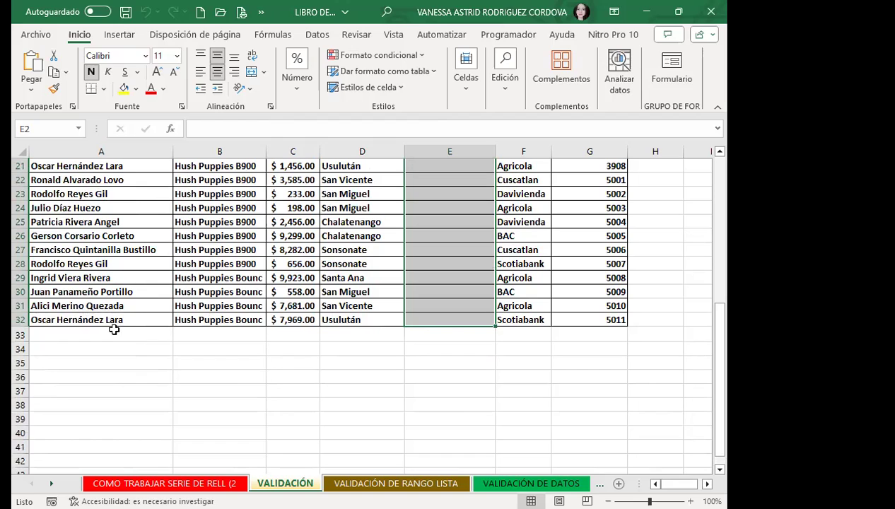
- Insert a new note on cell A32 from the Revisar notes options
left_click(141, 318)
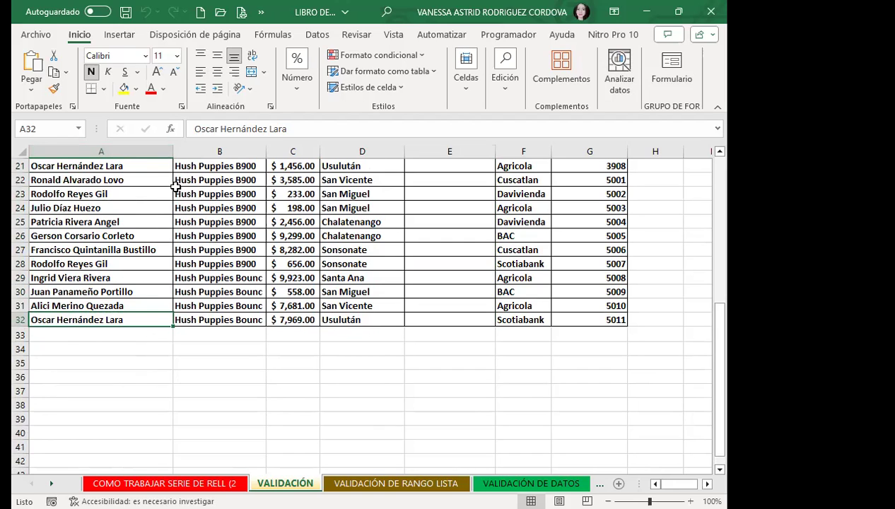
left_click(388, 39)
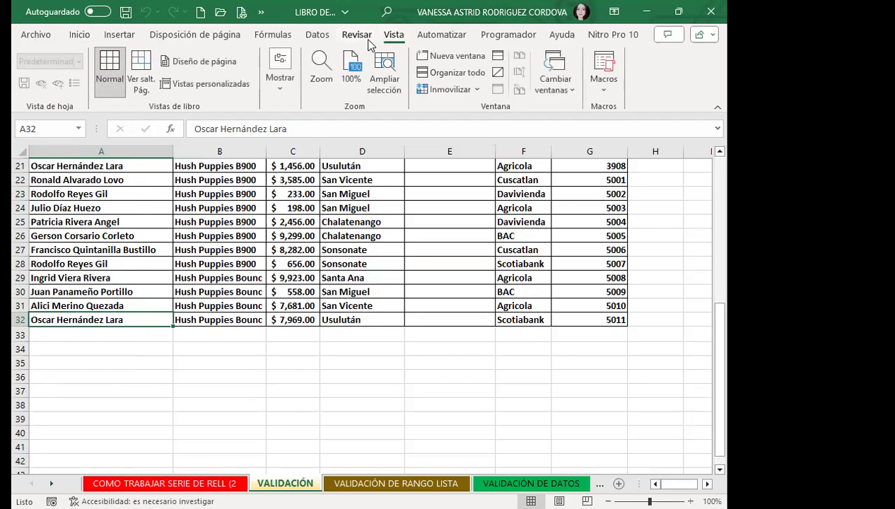
left_click(357, 39)
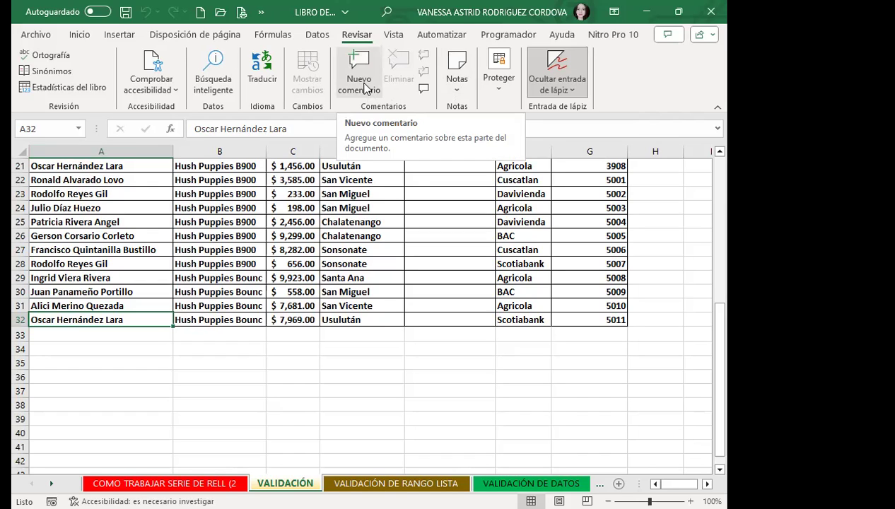
left_click(454, 93)
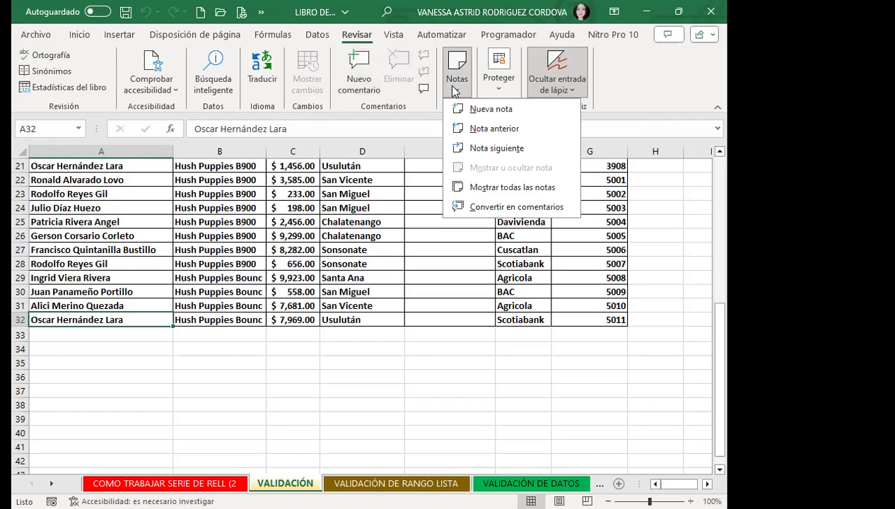
left_click(493, 115)
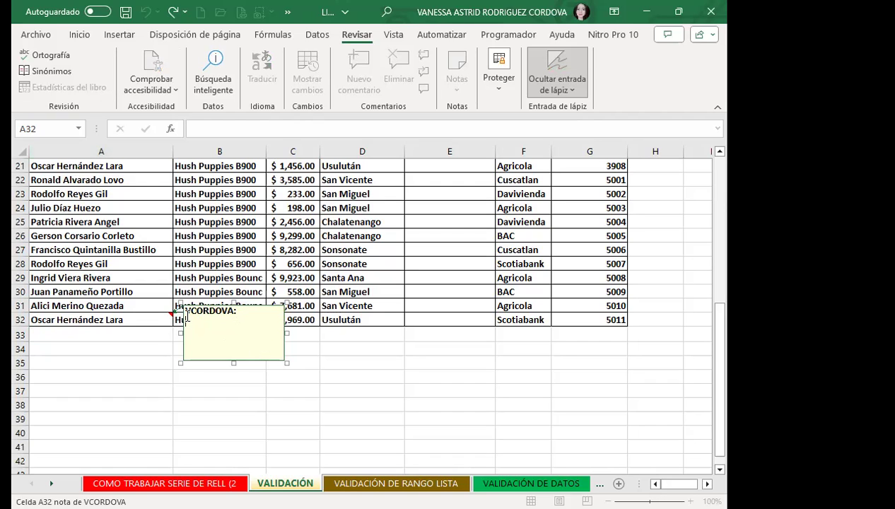
- Leave the A32 note with only its author label and hide it by clicking outside
left_click_drag(183, 311, 251, 313)
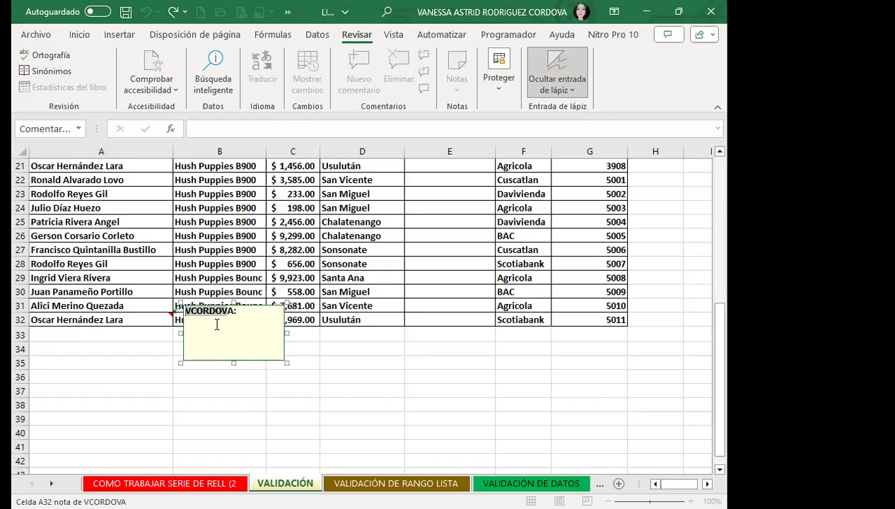
left_click_drag(245, 309, 170, 311)
left_click(212, 311)
left_click(241, 348)
left_click(96, 371)
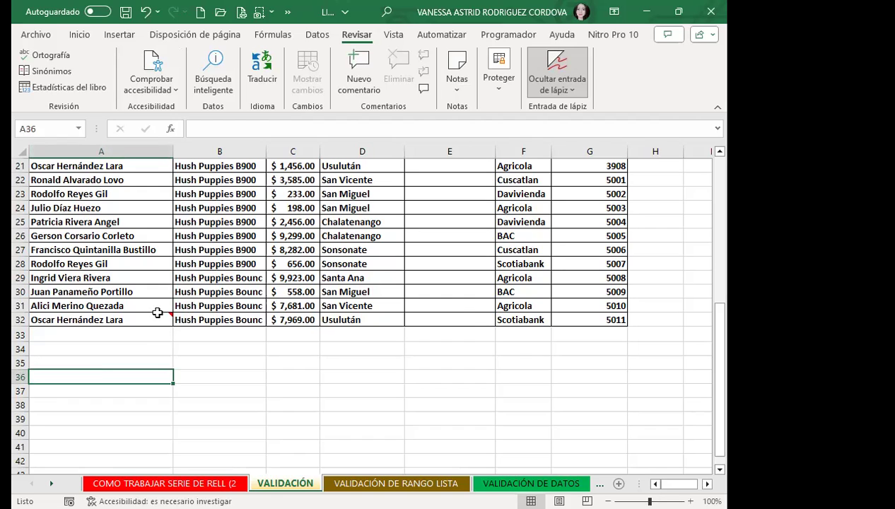
mouse_move(152, 318)
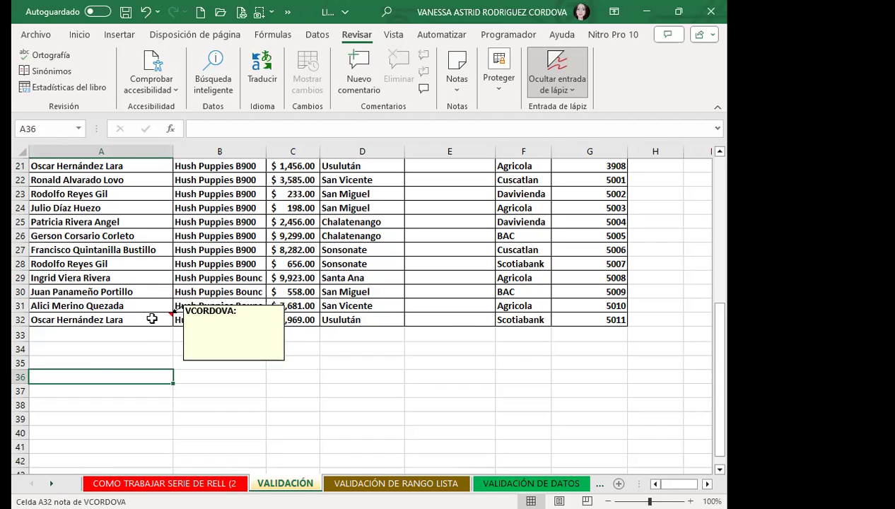
left_click(97, 334)
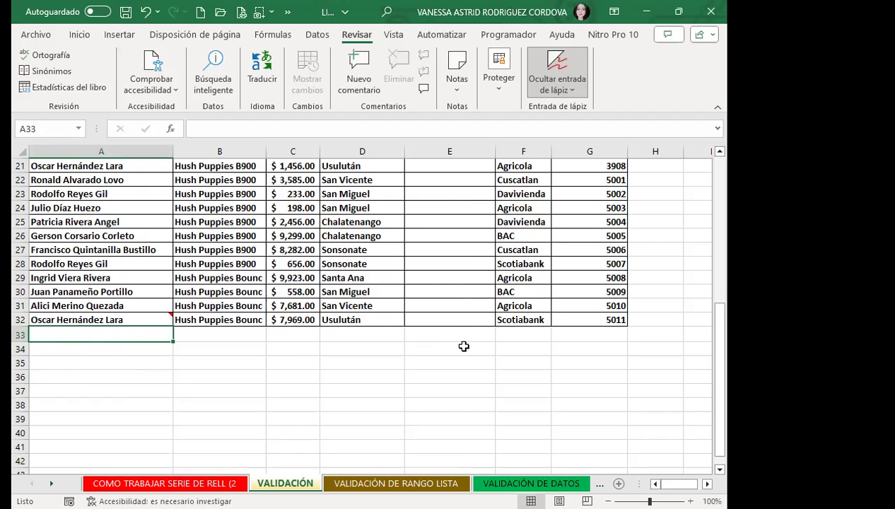
- Reselect E2:E32 under FECHA and bring up the Datos tools
scroll(466, 347, "up", 1)
scroll(466, 348, "up", 6)
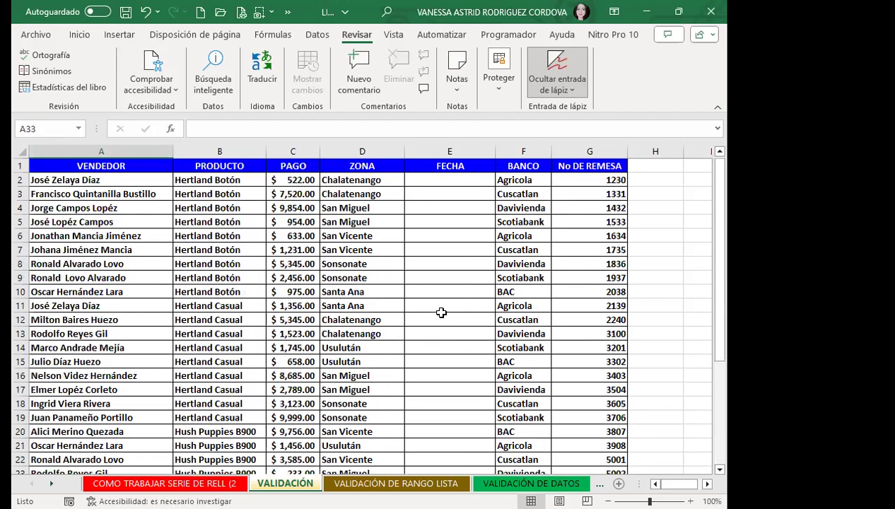
mouse_move(447, 181)
left_mouse_down()
mouse_move(470, 369)
mouse_move(495, 452)
left_mouse_up()
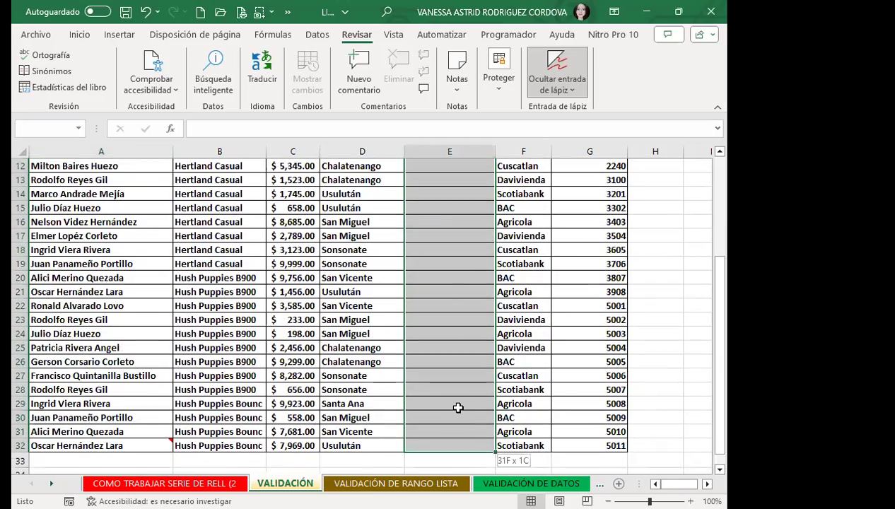
scroll(449, 297, "up", 4)
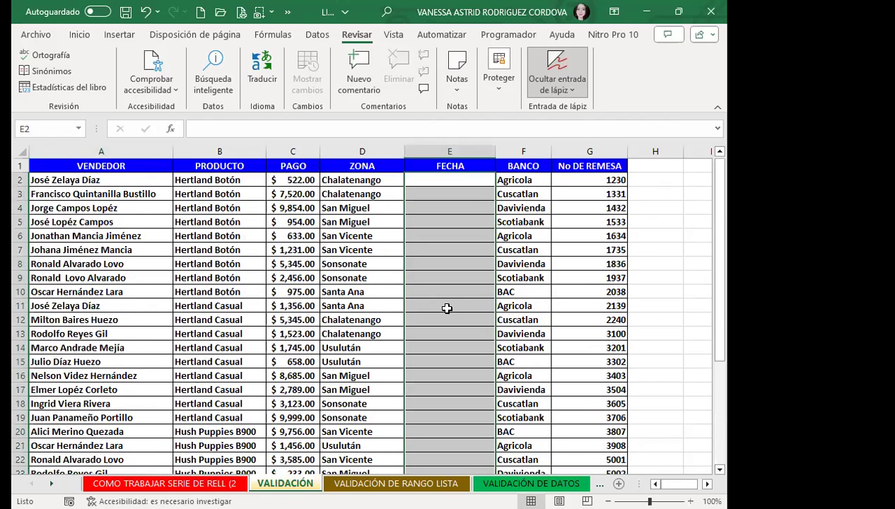
left_click(312, 35)
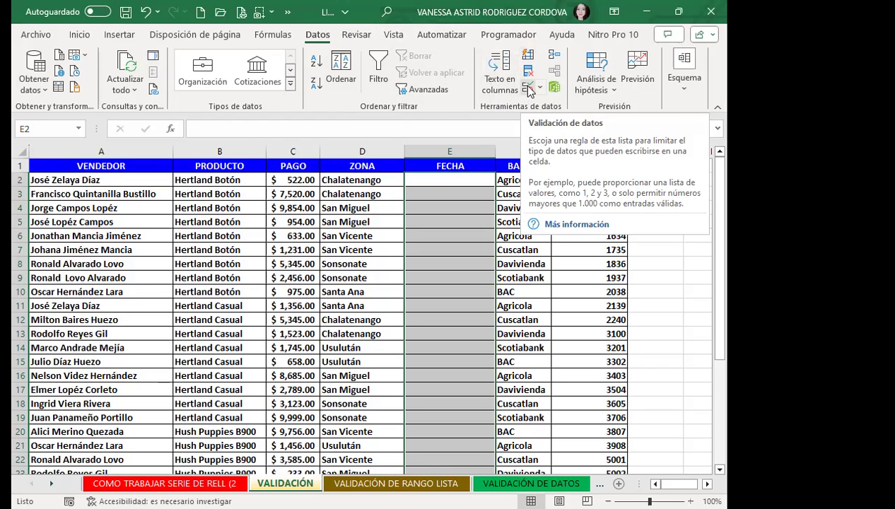
left_click(528, 89)
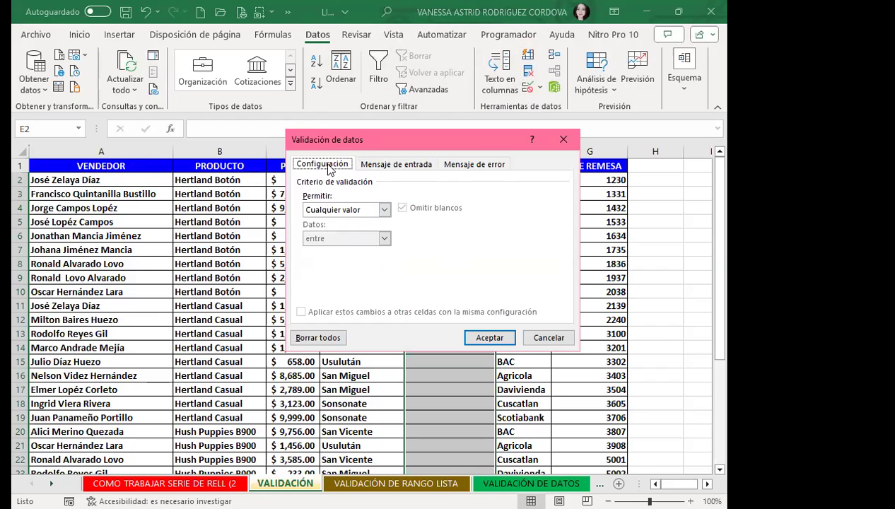
left_click(388, 164)
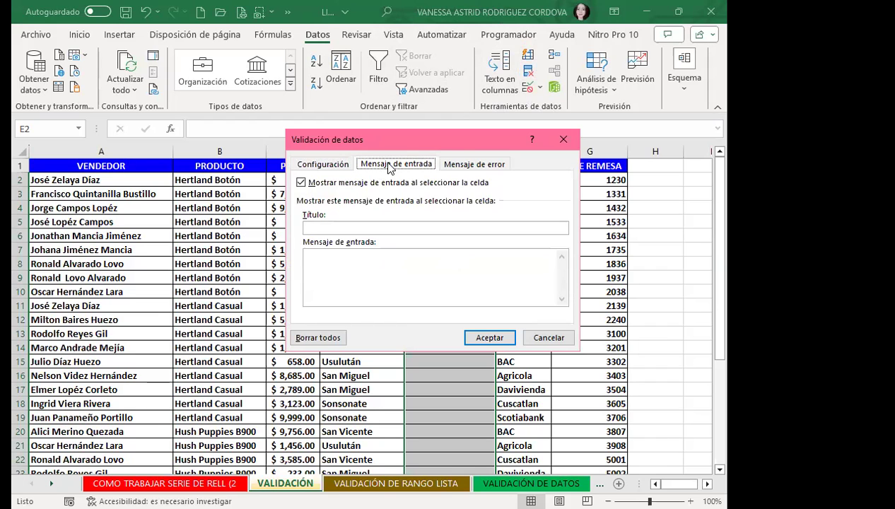
left_click(480, 165)
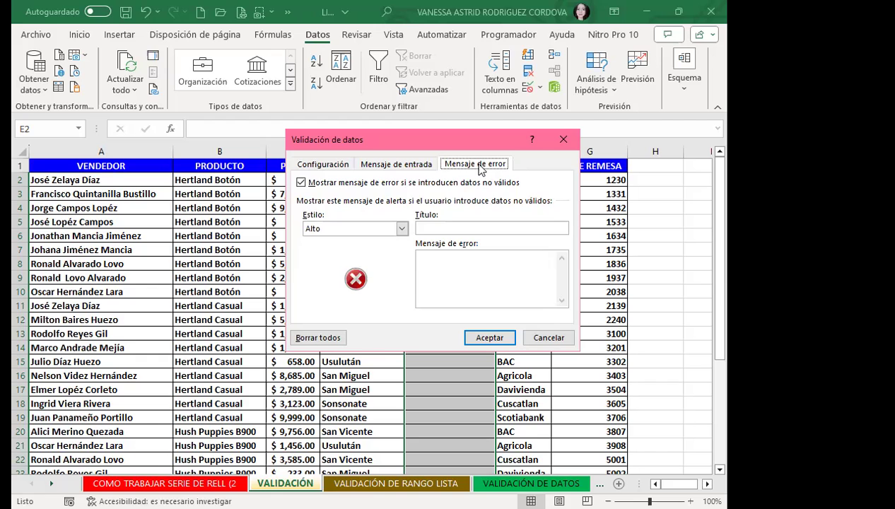
left_click(549, 339)
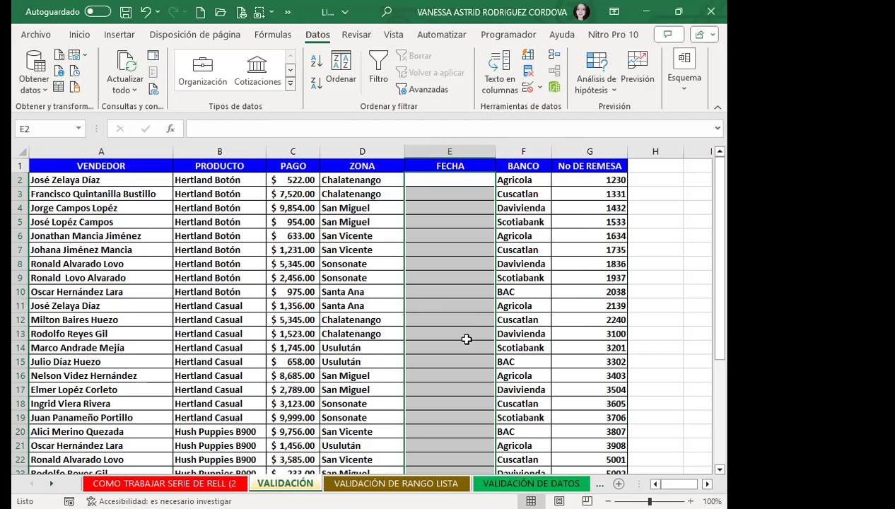
left_click(530, 85)
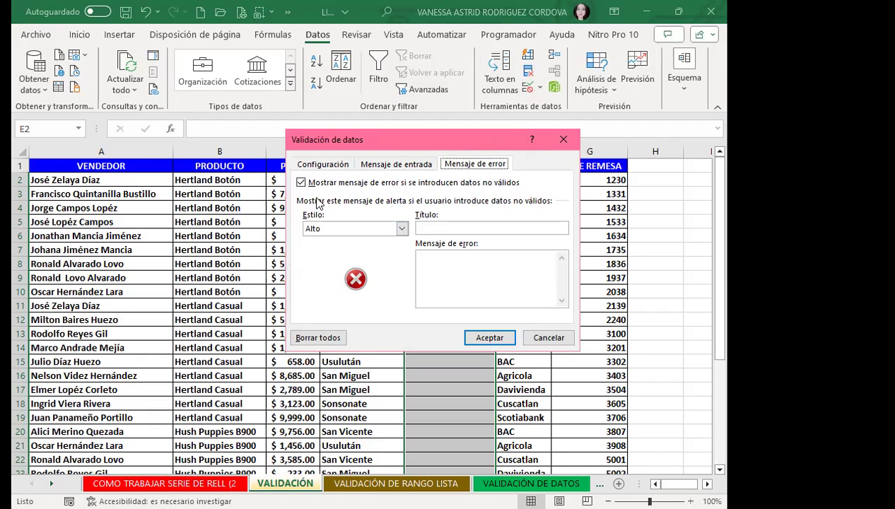
left_click(321, 164)
left_click(392, 164)
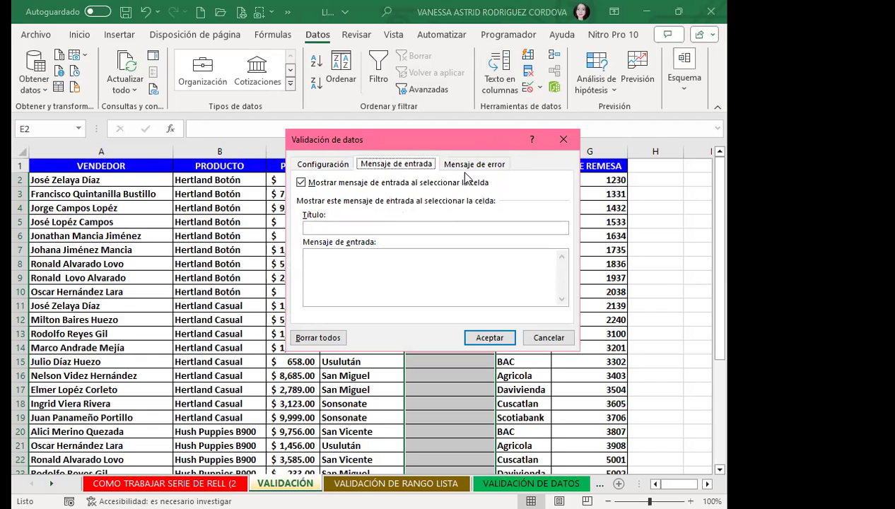
left_click(548, 338)
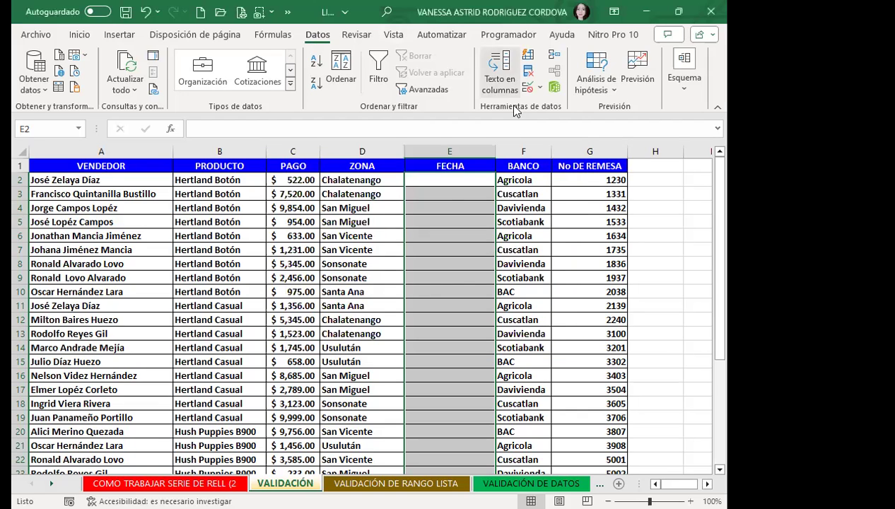
- In Data Validation settings, set Allow to Fecha for the FECHA cells
left_click(528, 87)
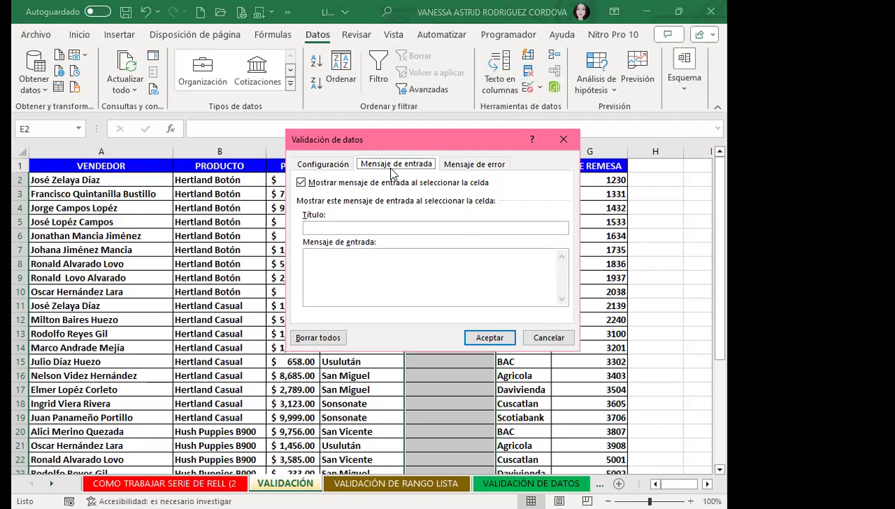
left_click(463, 164)
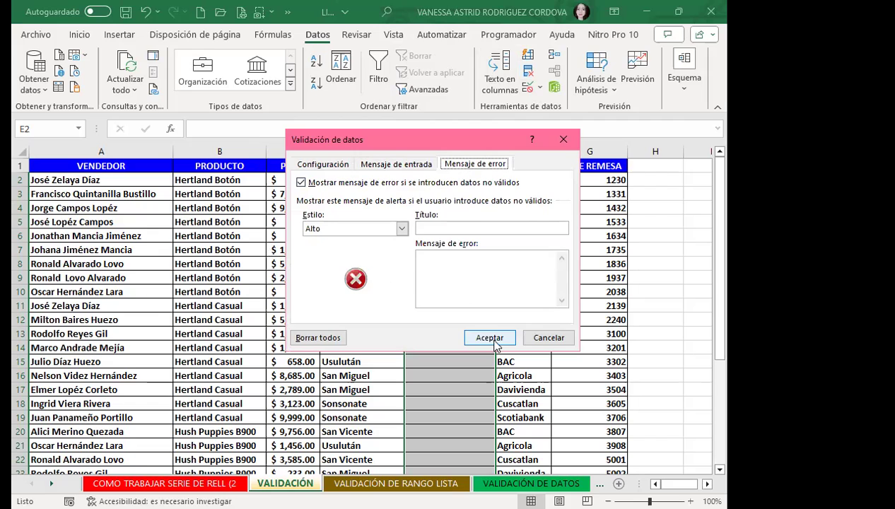
left_click(321, 164)
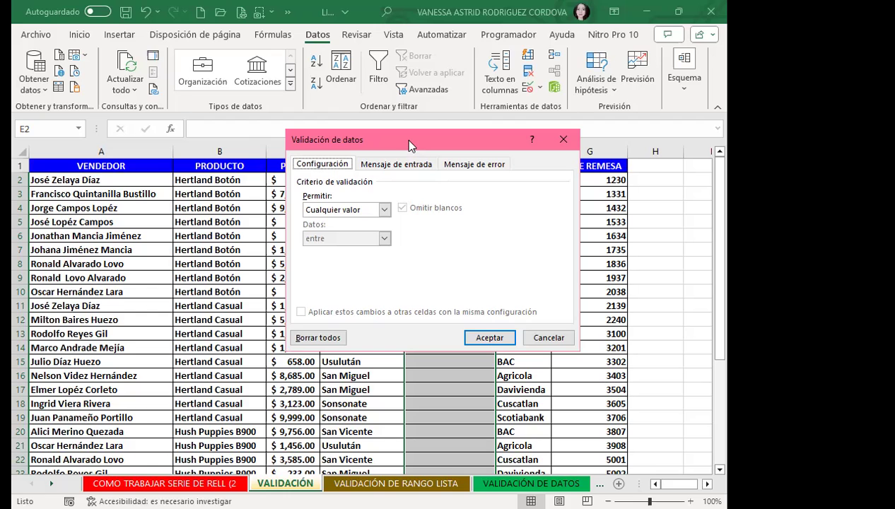
left_click_drag(180, 97, 177, 85)
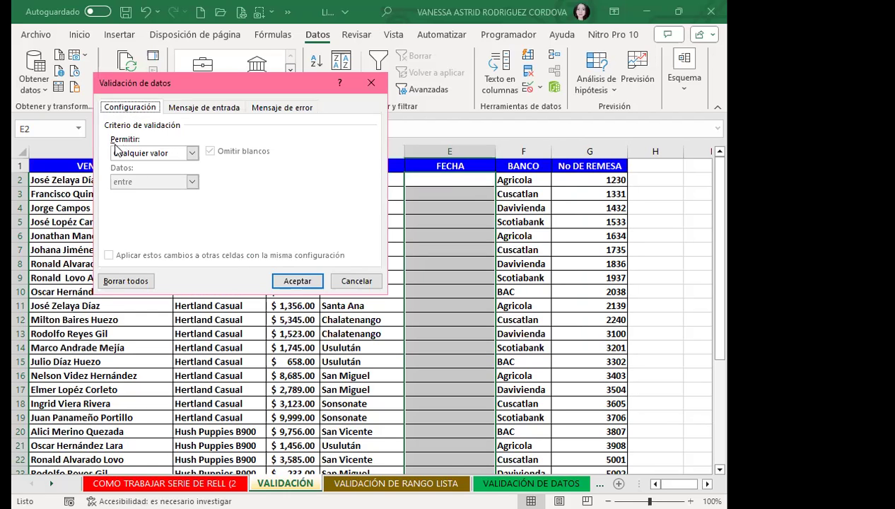
left_click(191, 153)
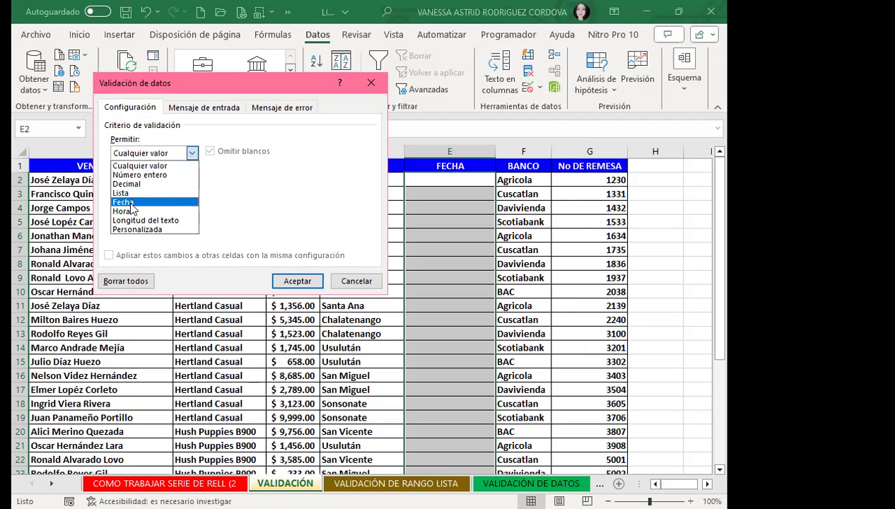
left_click(123, 202)
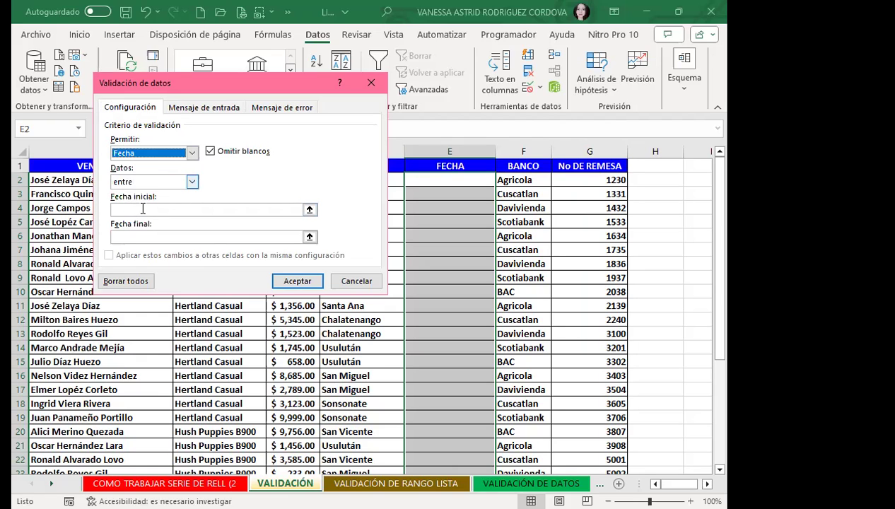
- Keep 'entre' and enter 1/9/2023 as start date and 30/9/2023 as end date
left_click(191, 181)
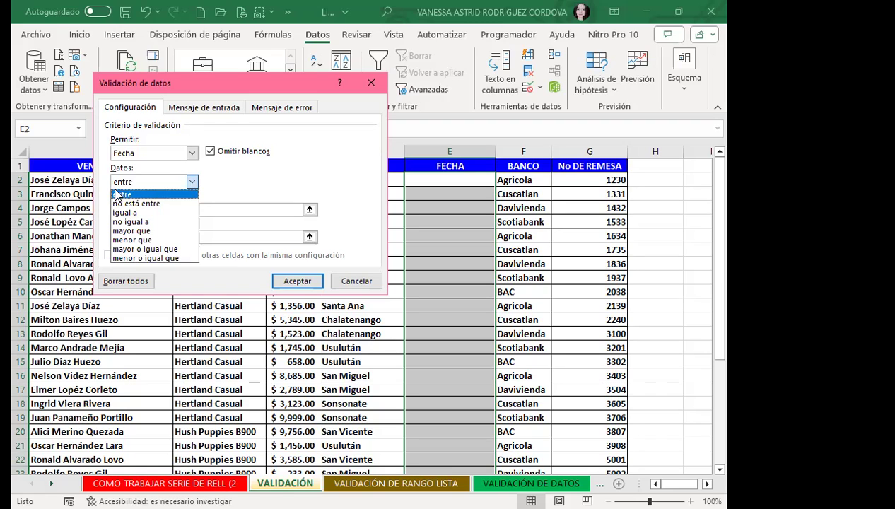
left_click(226, 183)
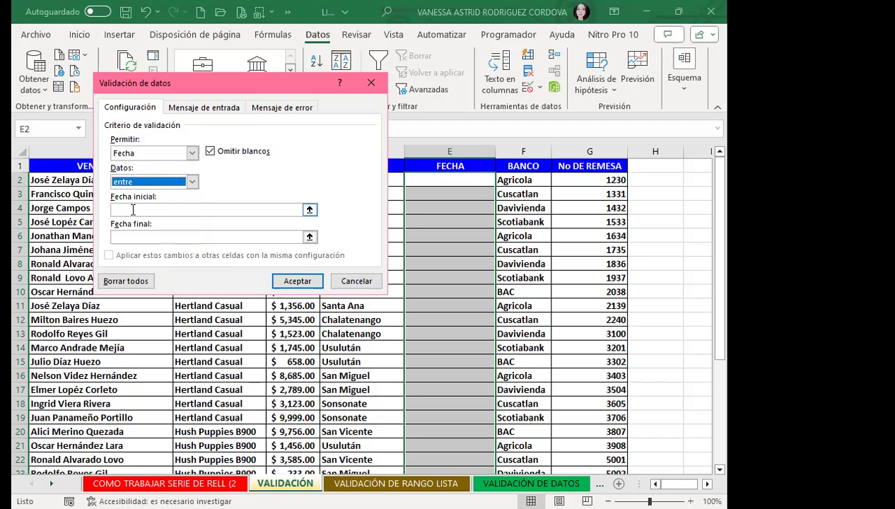
left_click(132, 210)
type("1/")
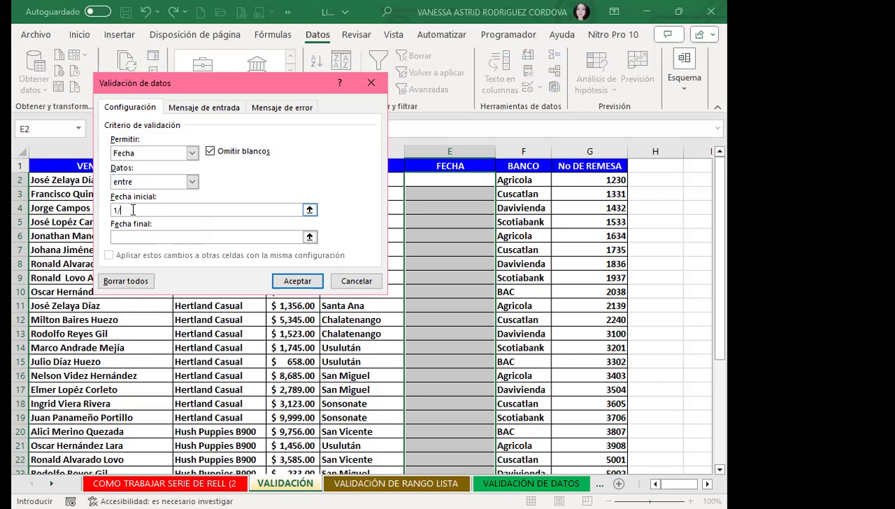
type("9/2023")
left_click(128, 238)
type("30/")
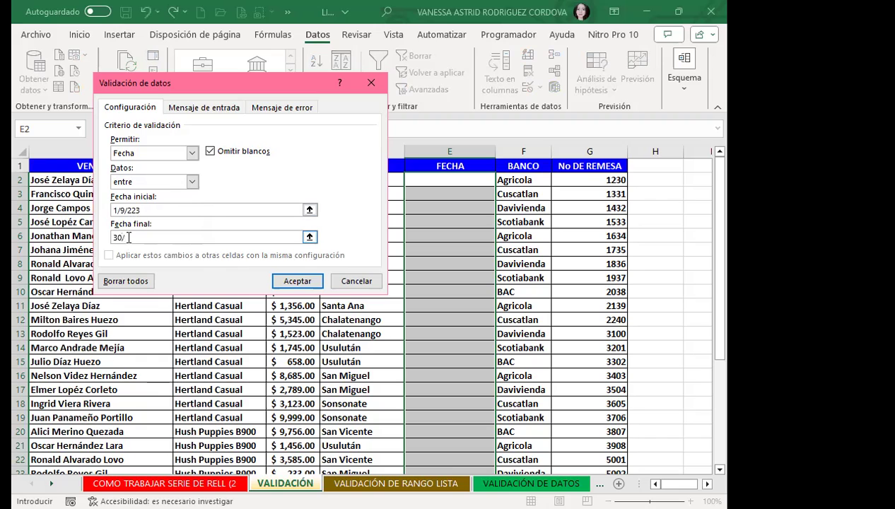
type("9/2023")
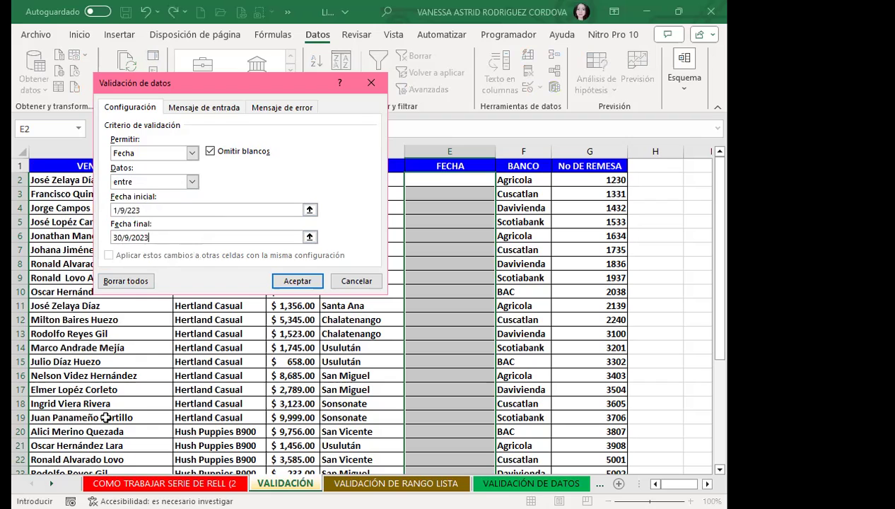
- Correct the start date after the invalid-date warning and apply the September date rule
key("Return")
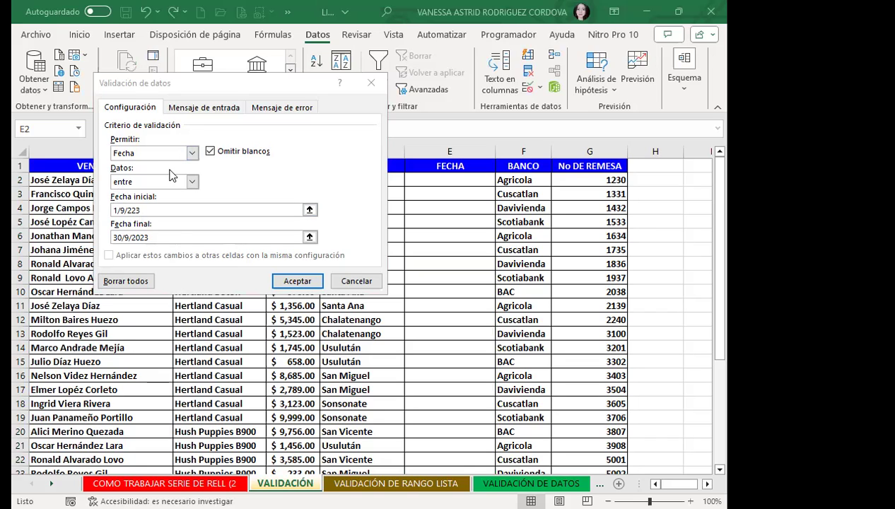
left_click(298, 282)
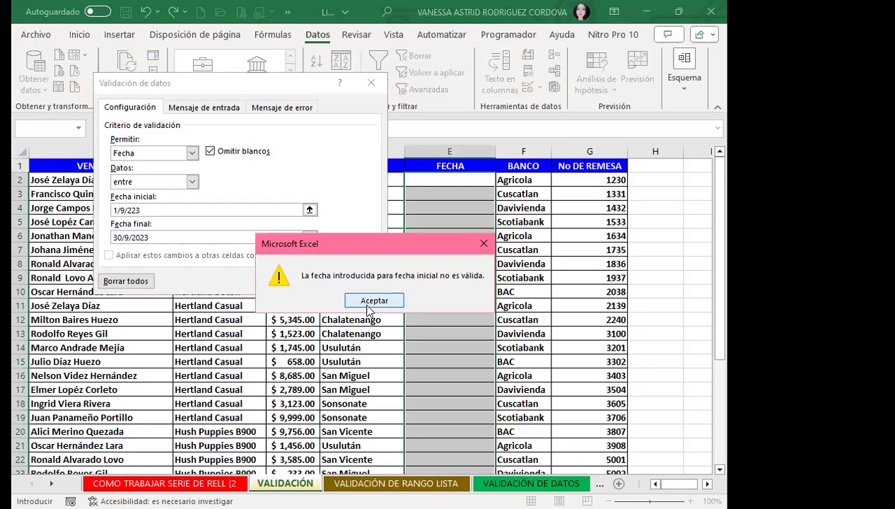
key("Return")
left_click(133, 209)
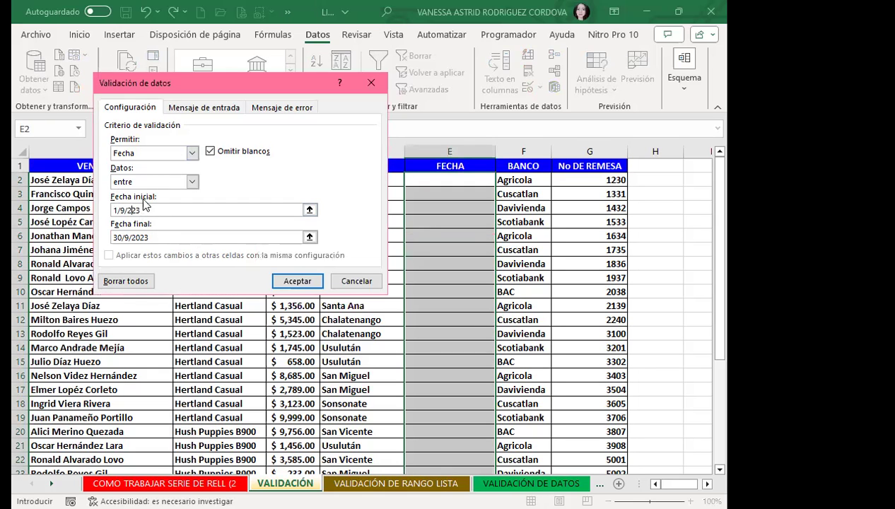
type("0")
left_click(296, 281)
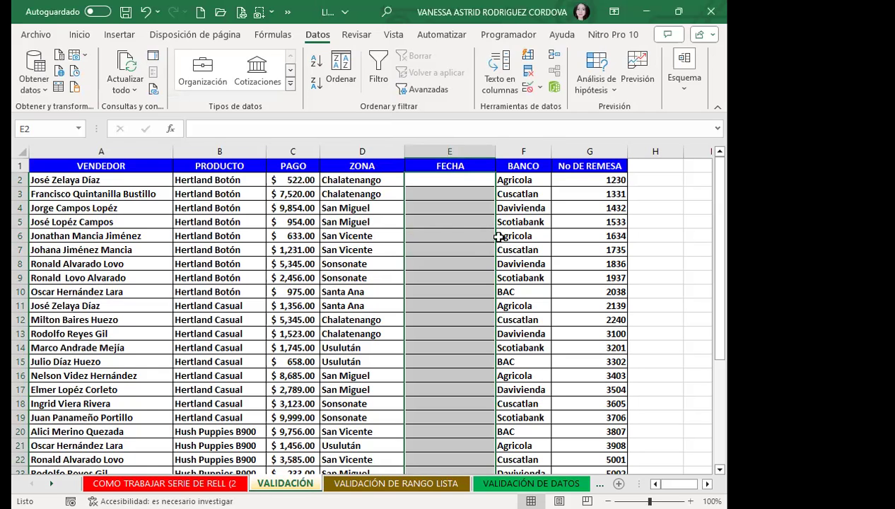
- Test the rule by entering 1/11/2023 in E2 and cancel the rejected entry
left_click(439, 236)
left_click(433, 181)
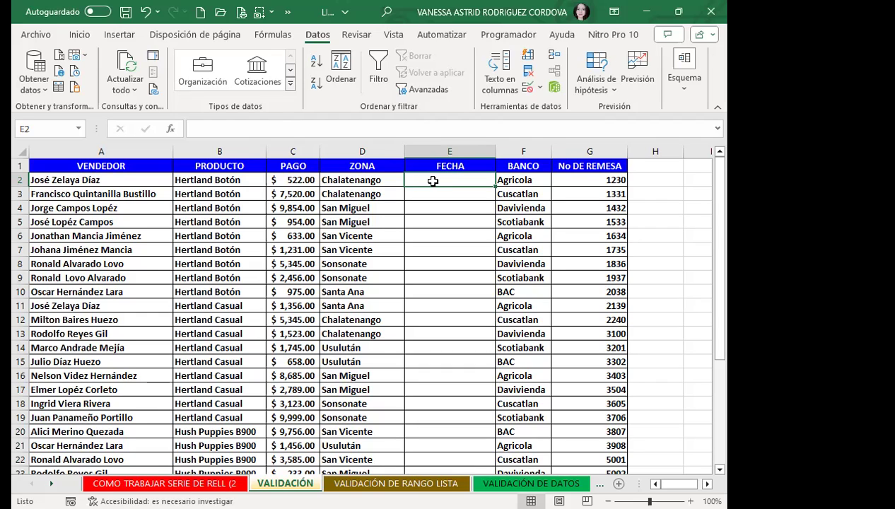
type("1/11/2023")
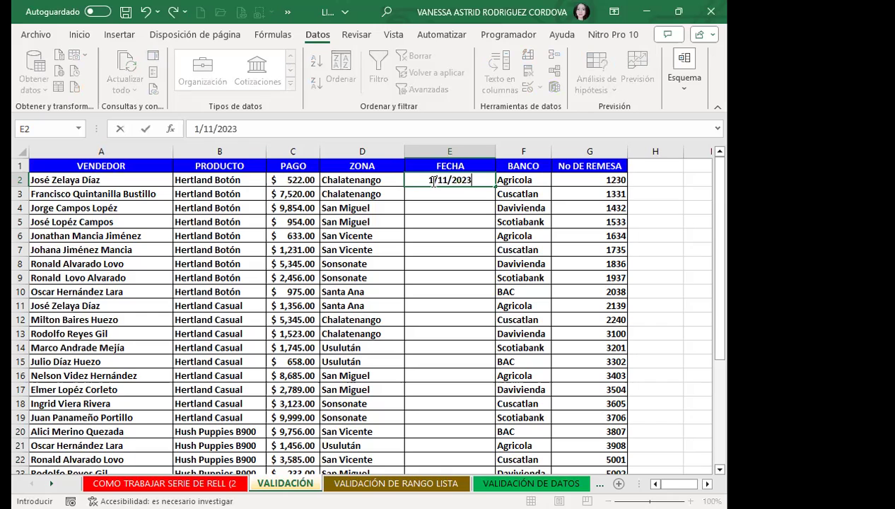
key("Return")
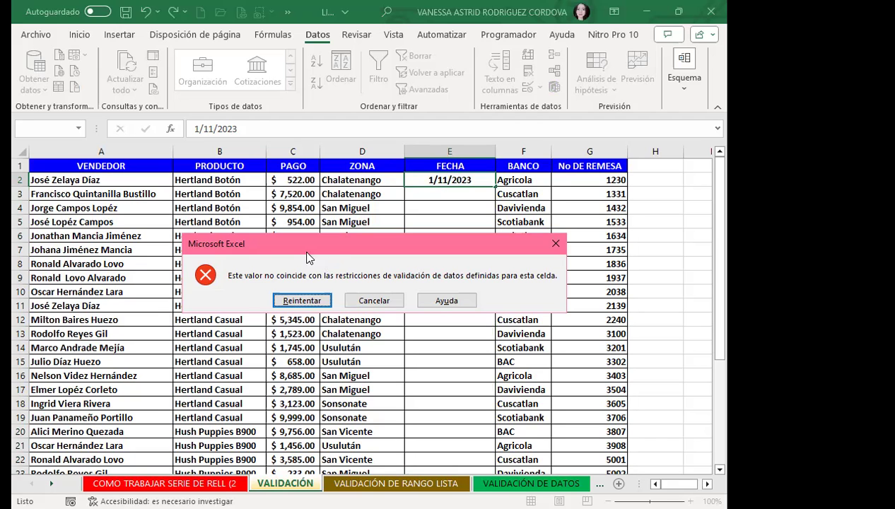
left_click(373, 302)
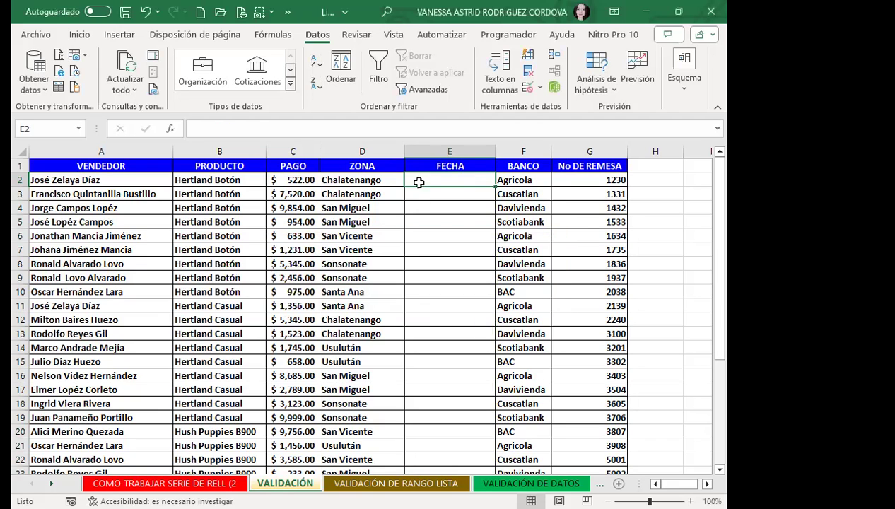
- Reselect the FECHA cells E2 through E32
mouse_move(437, 182)
left_mouse_down()
mouse_move(445, 335)
mouse_move(468, 408)
left_mouse_up()
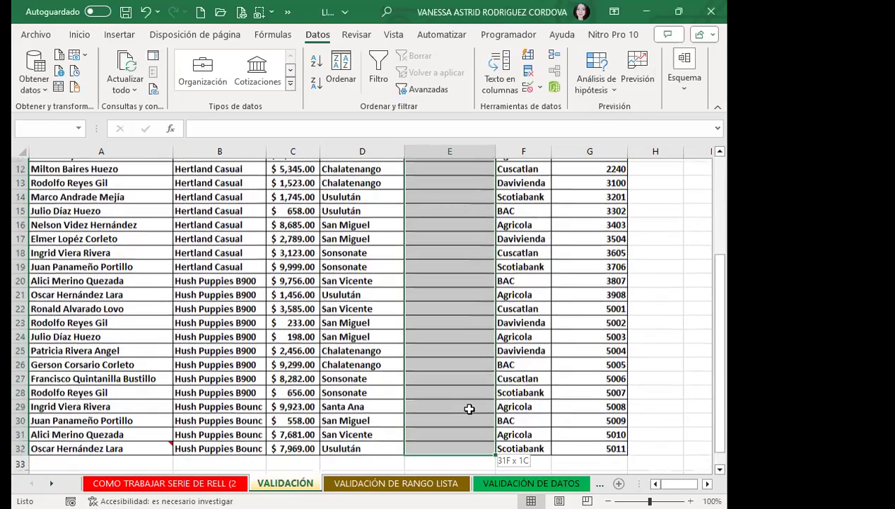
scroll(460, 316, "up", 3)
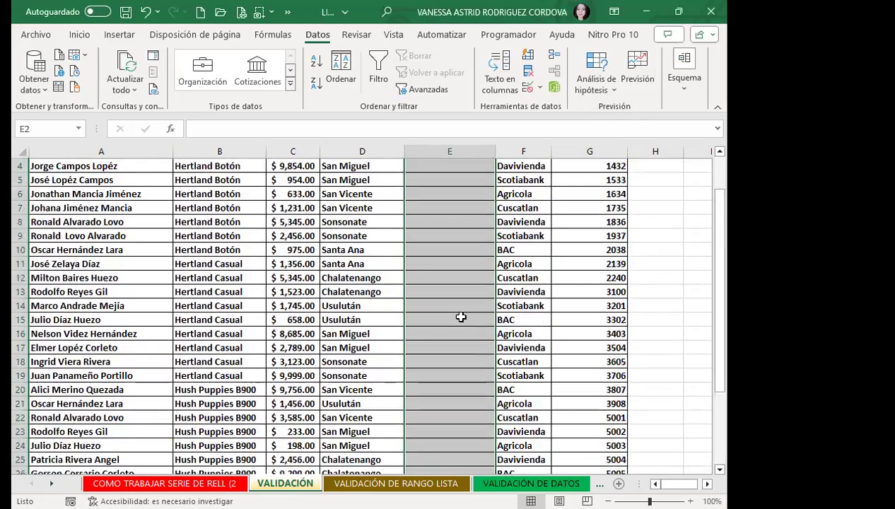
scroll(481, 243, "up", 1)
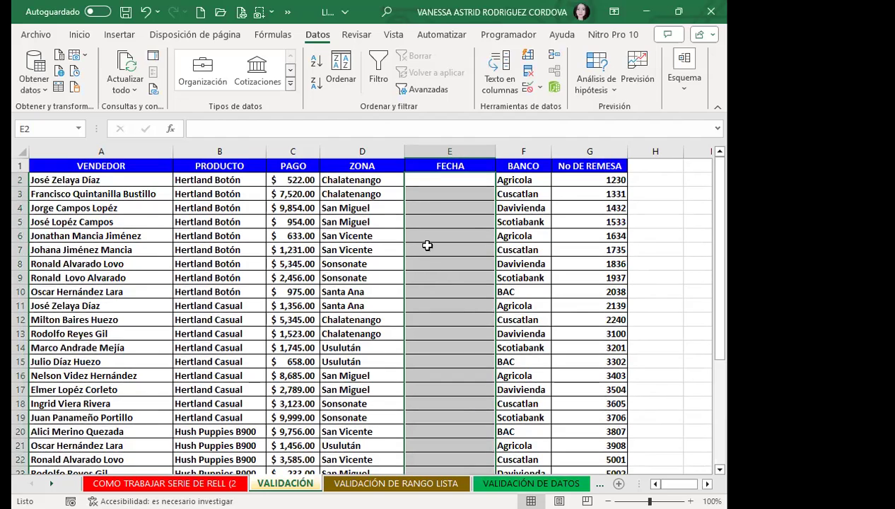
- Give the FECHA validation an input message titled 'Fecha de remesas'
left_click(527, 86)
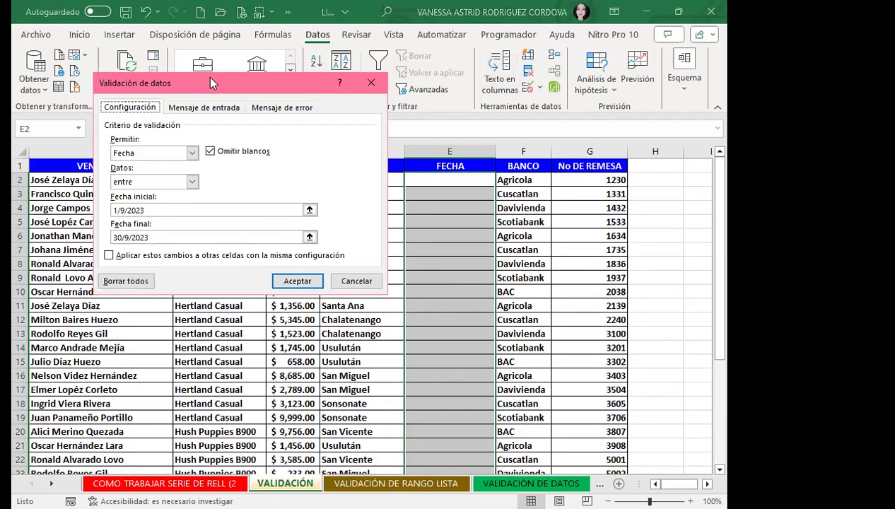
left_click_drag(210, 83, 410, 107)
left_click(417, 134)
left_click(323, 197)
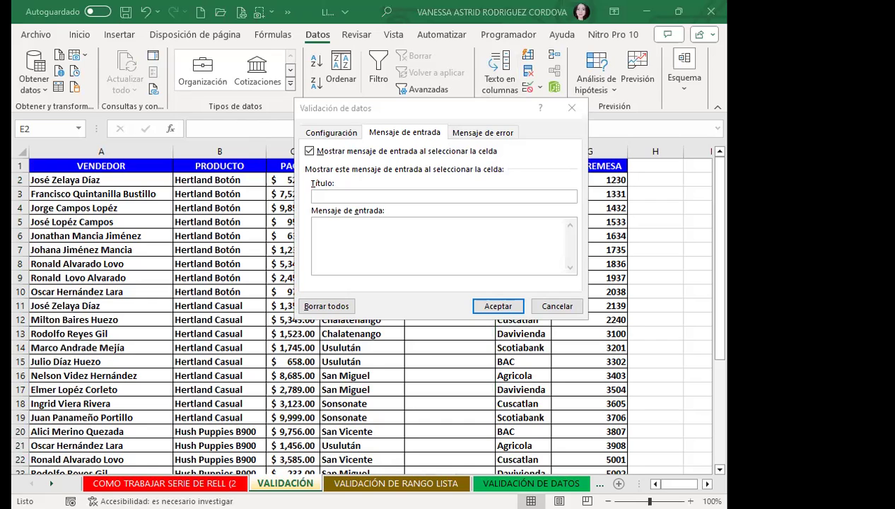
type("Fecha de remesas")
- Paste the message 'INTRODUZCA FECHAS DEL MES DE SEPTIEMBRE 2023', fix its year, and confirm
left_click(342, 238)
left_click(325, 225)
type("INTRODUZCA FECHAS DEL MES DE SEPTIEMBRE 2021")
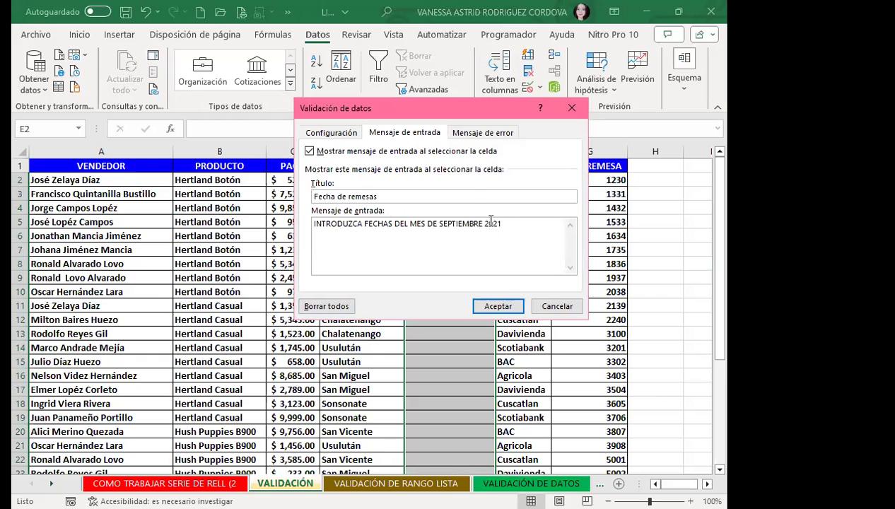
key("BackSpace")
type("3")
left_click(498, 308)
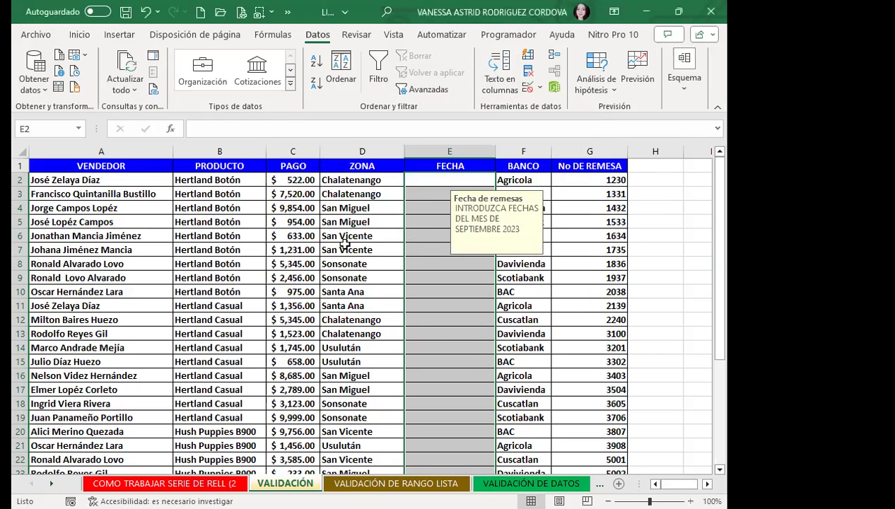
- Test 1/10/2023 in E5, cancel the rejection, and reselect E2:E32
left_click(347, 248)
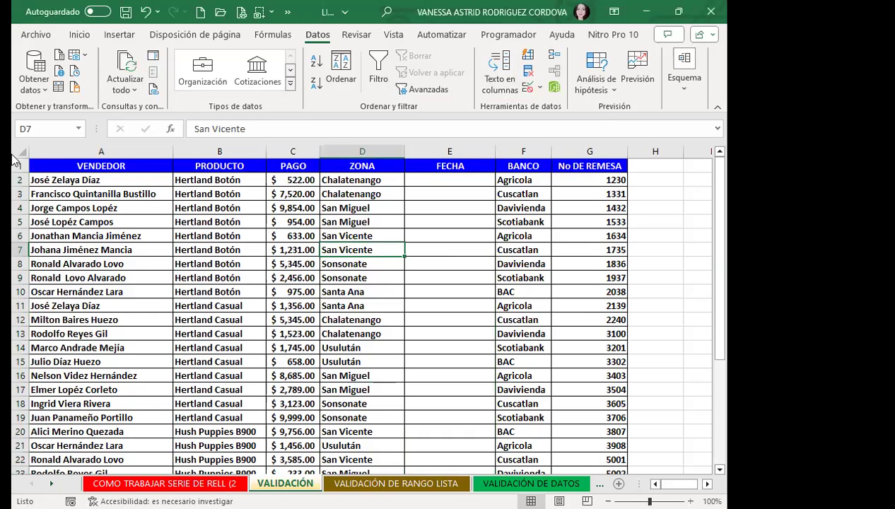
left_click(419, 220)
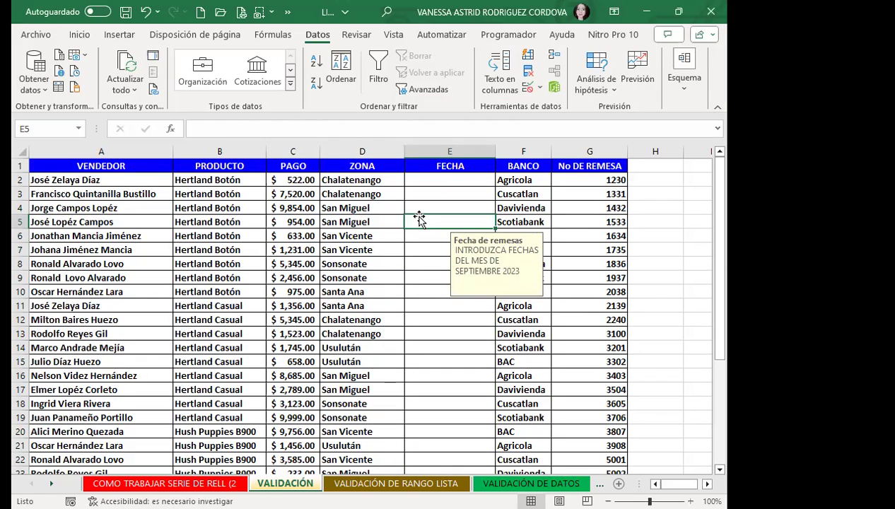
type("1/")
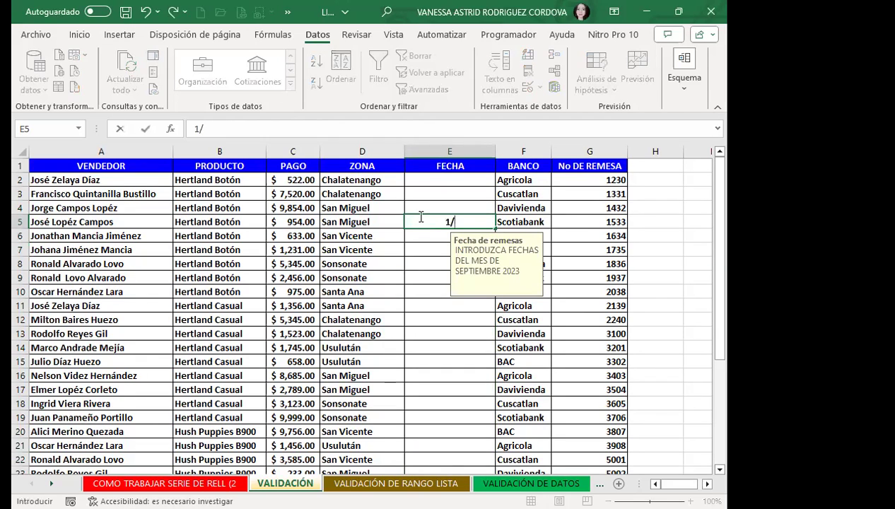
type("10/2023")
key("Return")
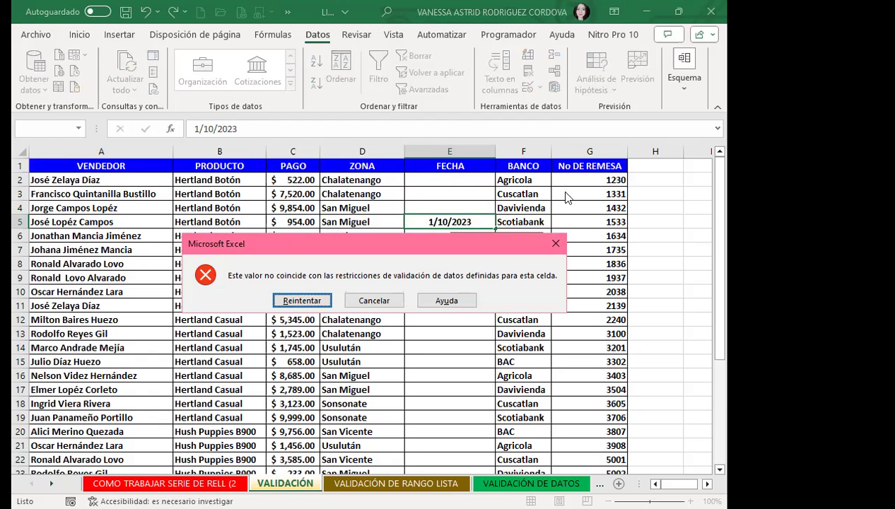
left_click(556, 244)
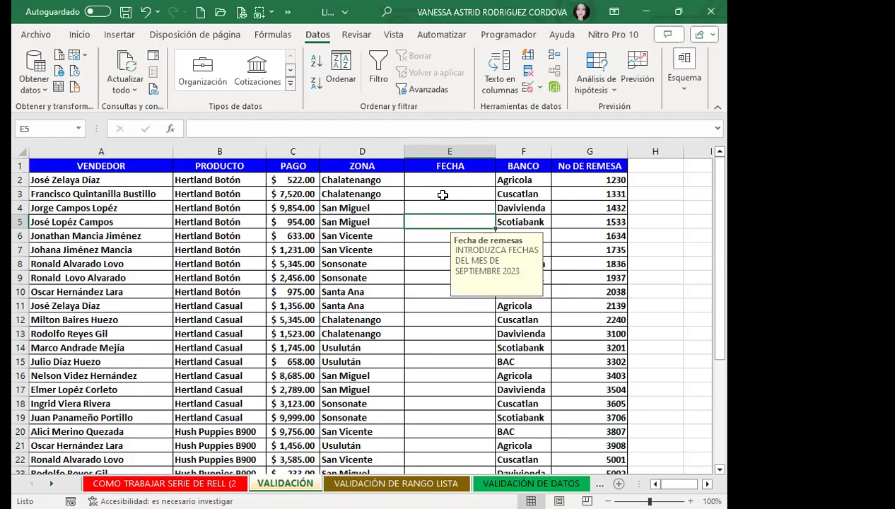
mouse_move(450, 180)
left_mouse_down()
mouse_move(495, 459)
mouse_move(472, 397)
left_mouse_up()
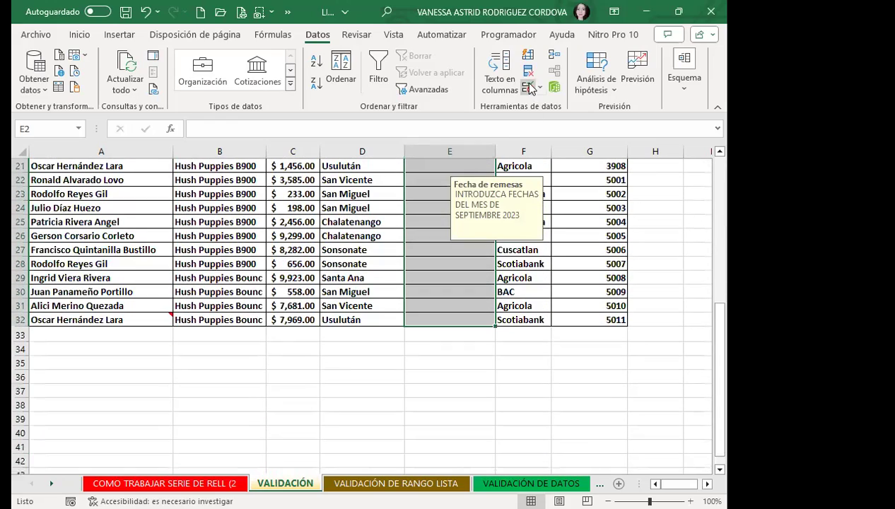
- Enter 'FECHAS NO VALIDAS' as the error alert title, keeping the Alto style
left_click(528, 86)
left_click(483, 132)
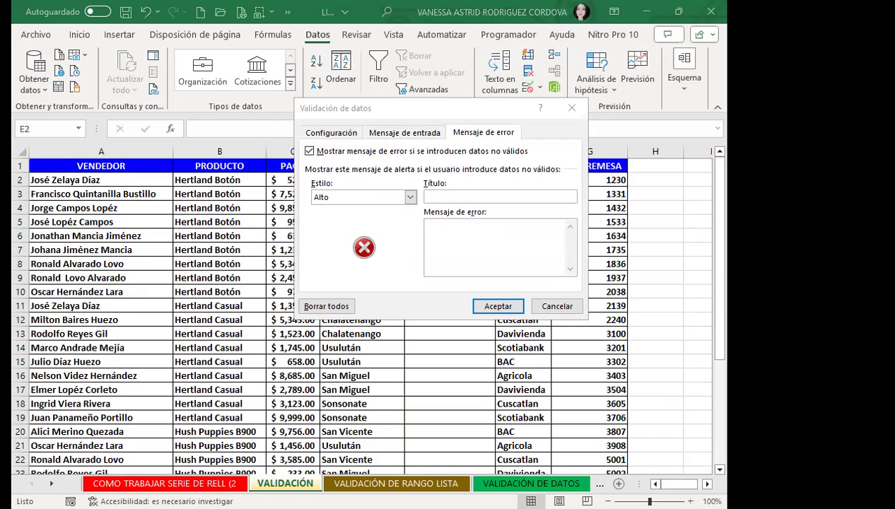
left_click(465, 193)
type("FECHAS NO VALIDAD")
key("BackSpace")
type("S")
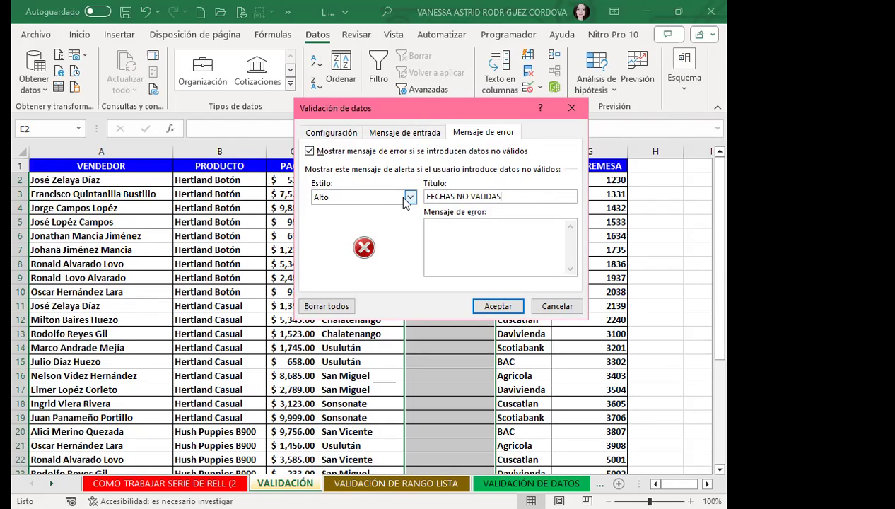
left_click(409, 197)
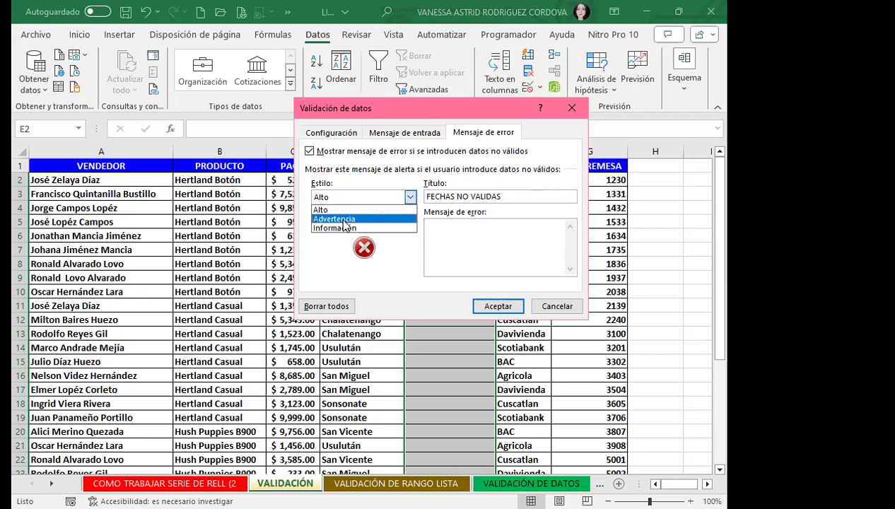
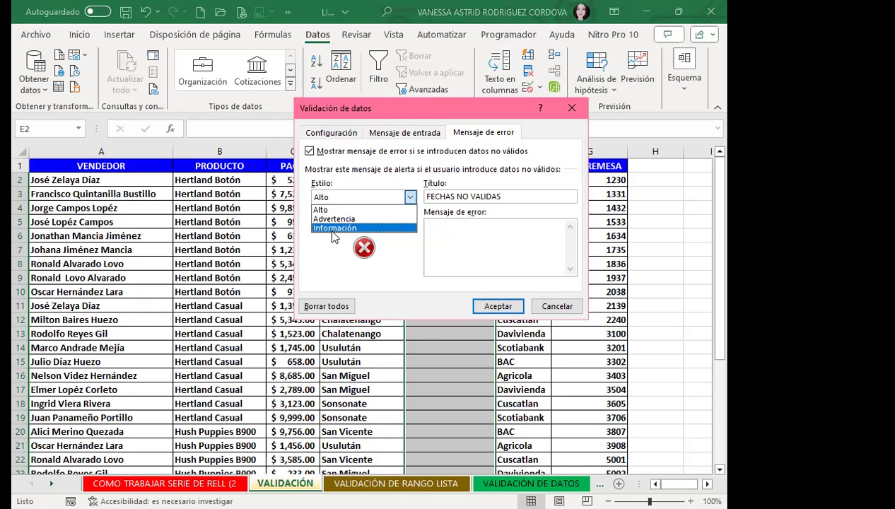
- Paste the September-2023-only message into the FECHAS NO VALIDAS stop alert and confirm the validation
right_click(461, 233)
left_click(482, 277)
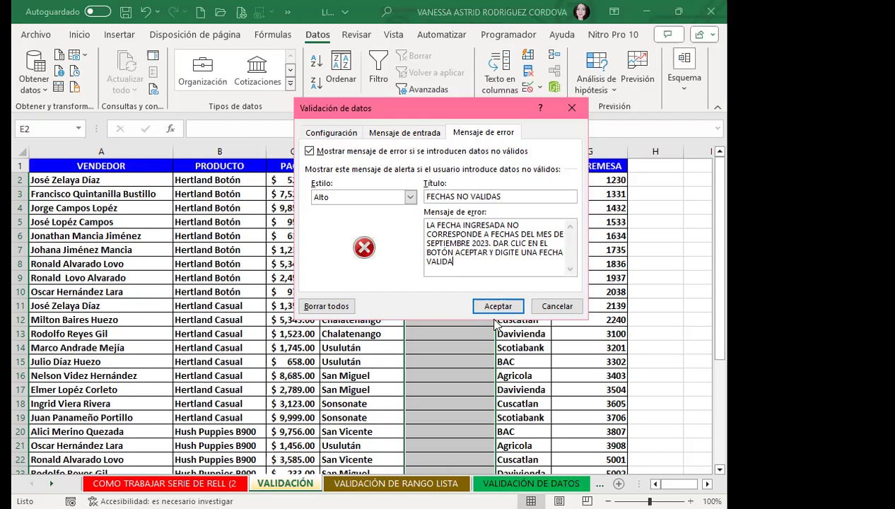
left_click(498, 306)
left_click(442, 283)
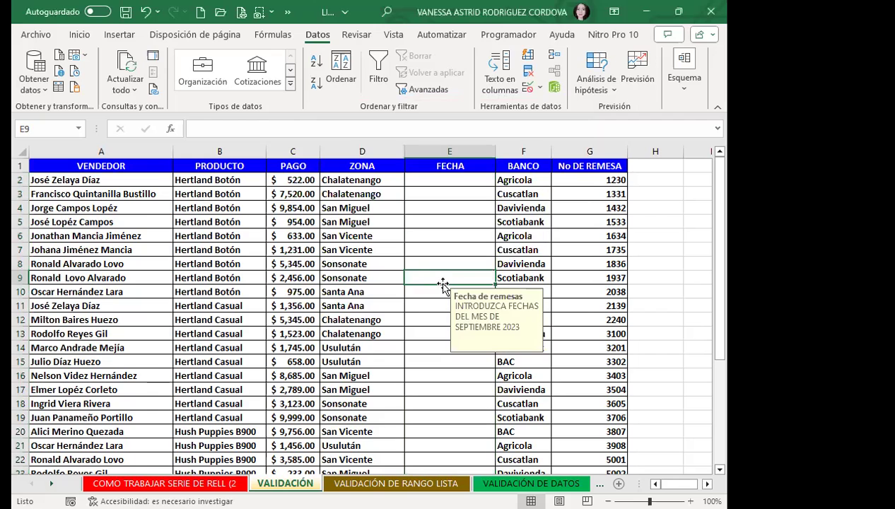
type("15/2/2023")
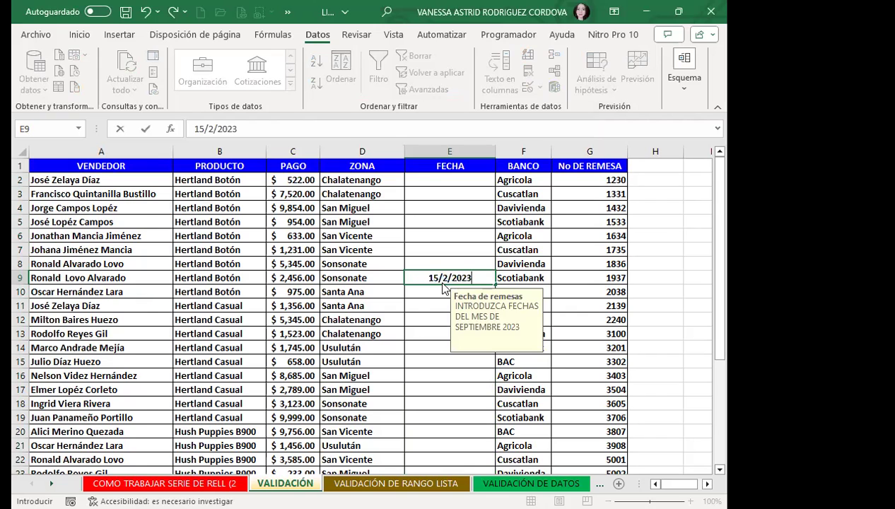
key("Return")
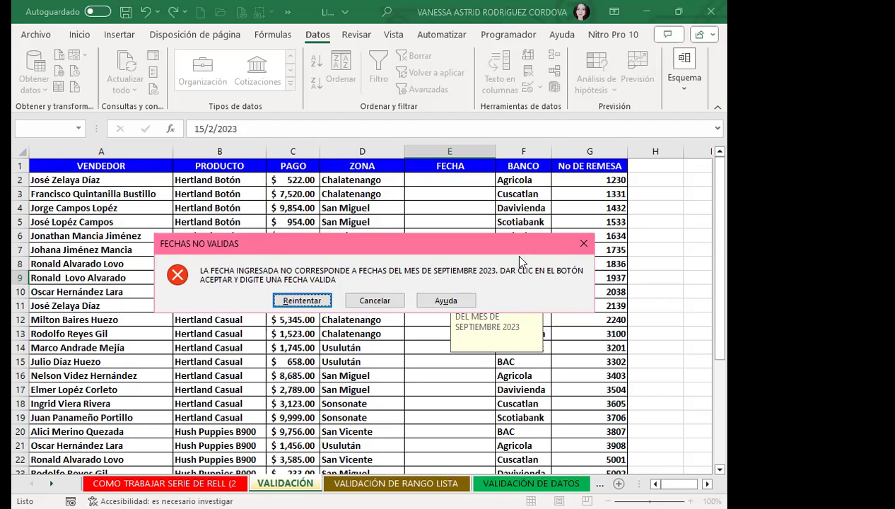
left_click(584, 248)
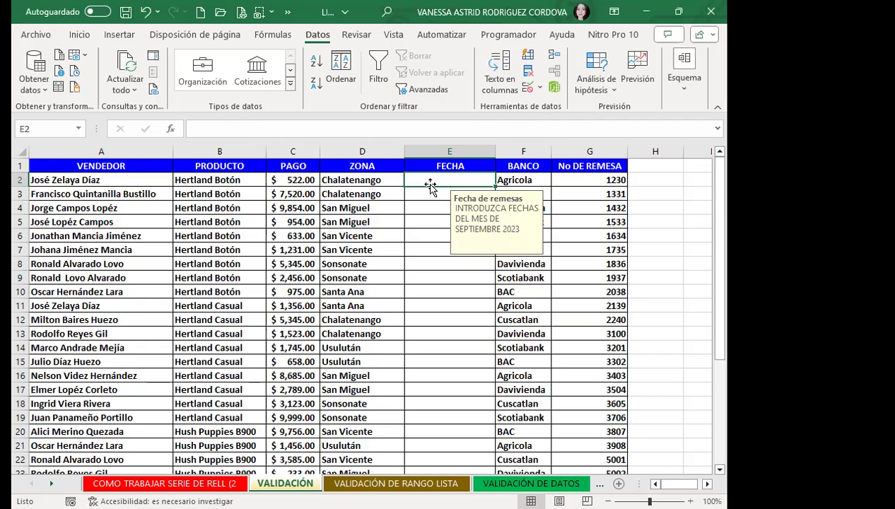
- Enter 2/9/2023 in E2, correcting the mistyped year 223 after the entry is rejected
type("2/9/223")
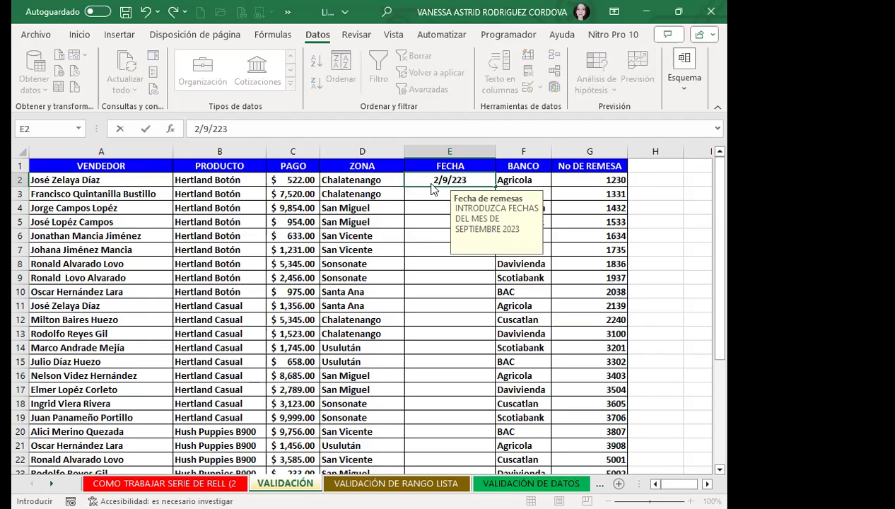
key("Return")
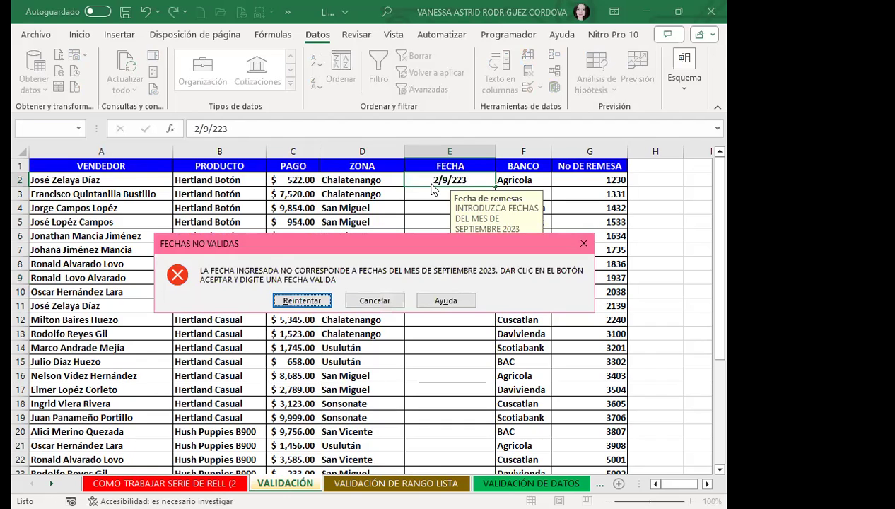
key("Return")
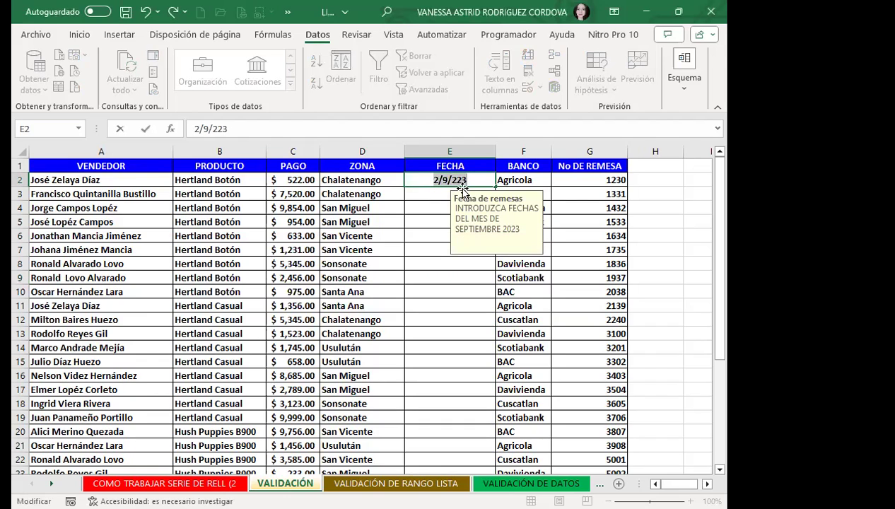
left_click(452, 180)
type("0")
key("Return")
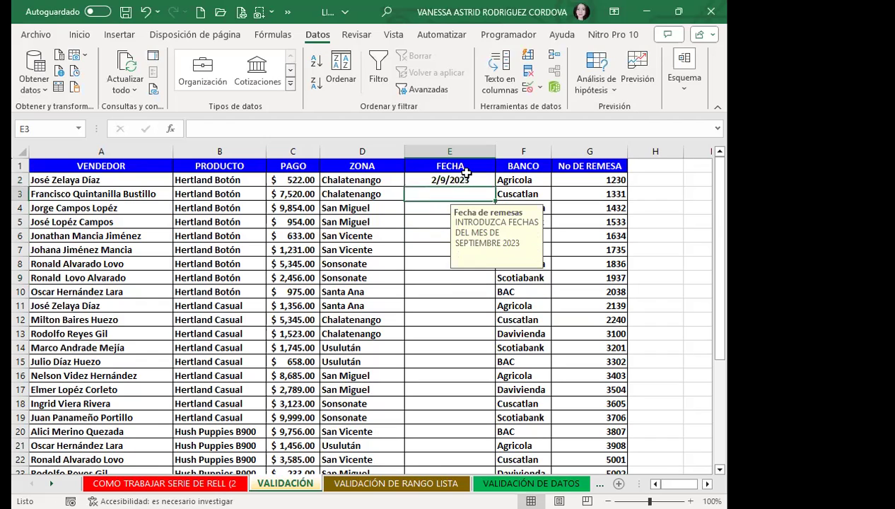
- Enter 2/9/2023 in E3, 10/9/2023 in E16 and 15/9/2023 in E20
type("2/")
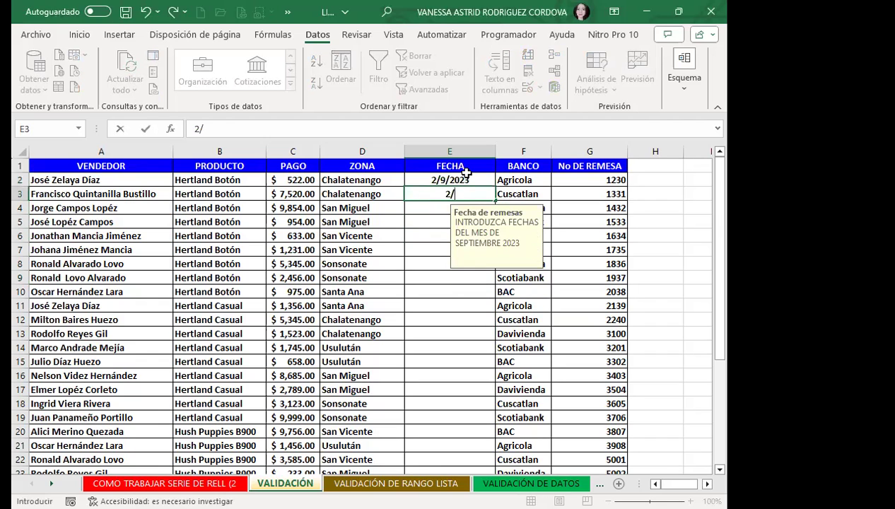
type("9/2023")
key("Return")
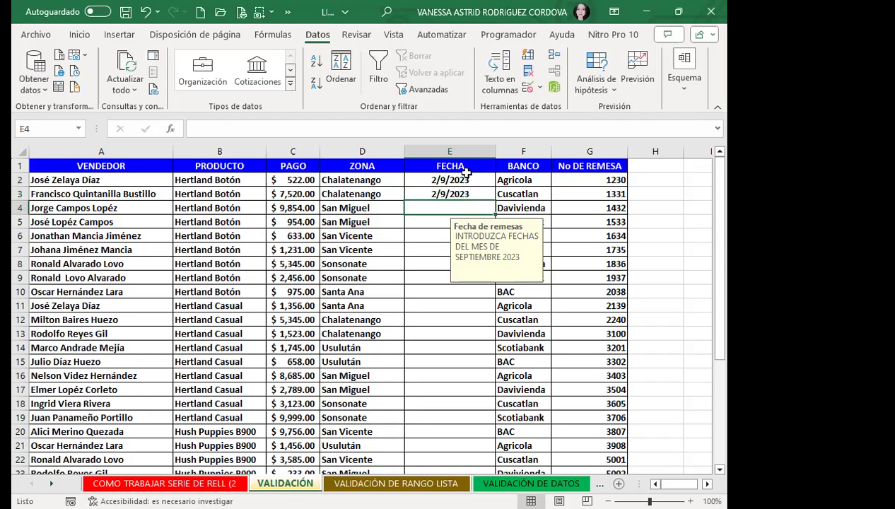
key("Down")
key("Down")
key("Down")
key("Down")
key("Down")
key("Down")
key("Down")
key("Down")
key("Down")
key("Down")
key("Down")
key("Down")
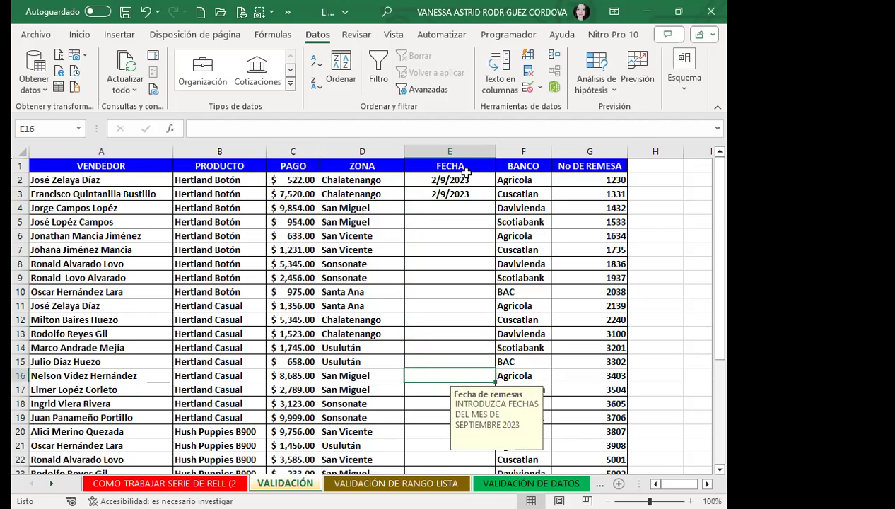
type("10/9/2023")
key("Return")
key("Down")
key("Down")
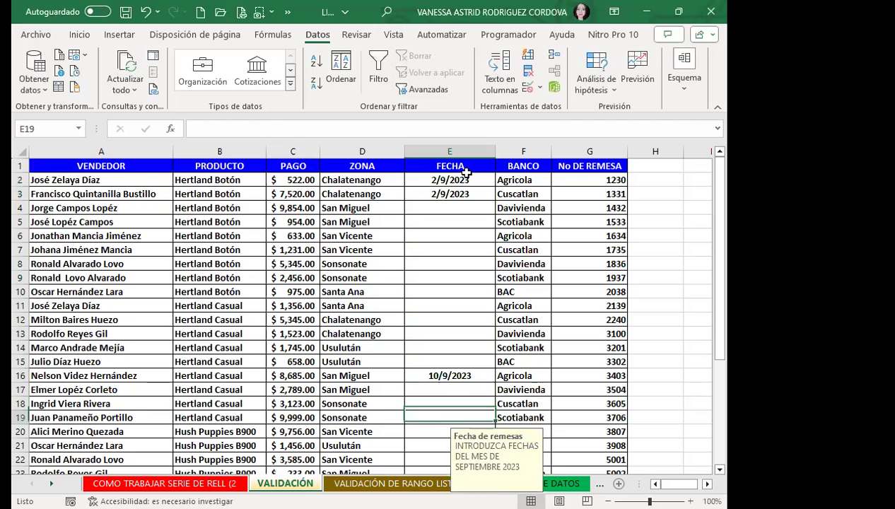
key("Down")
type("15/9/2023")
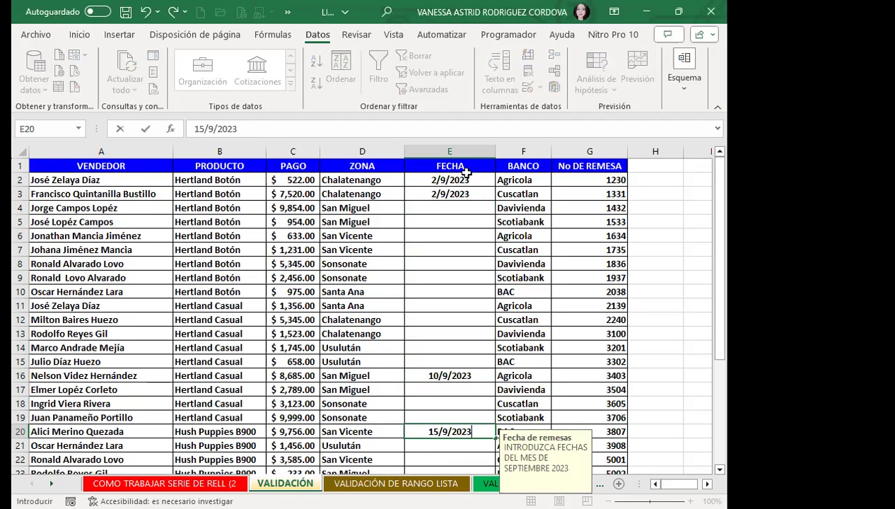
key("Return")
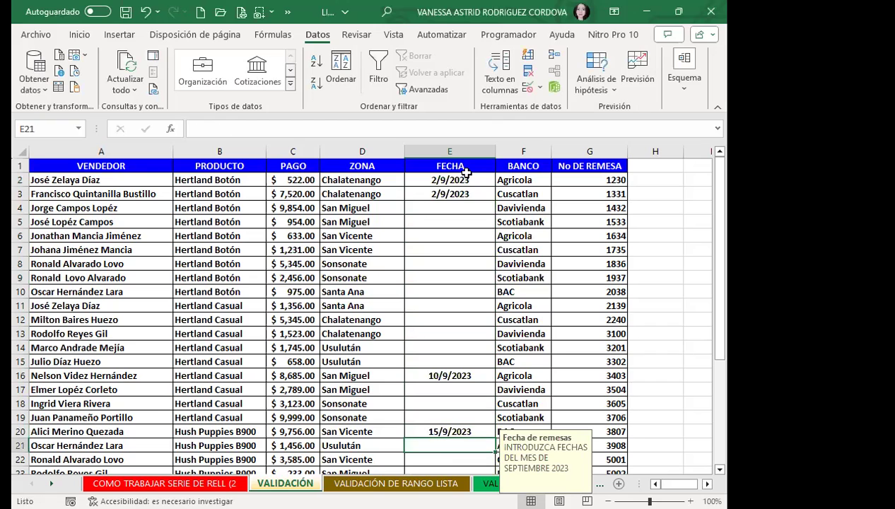
left_click(461, 235)
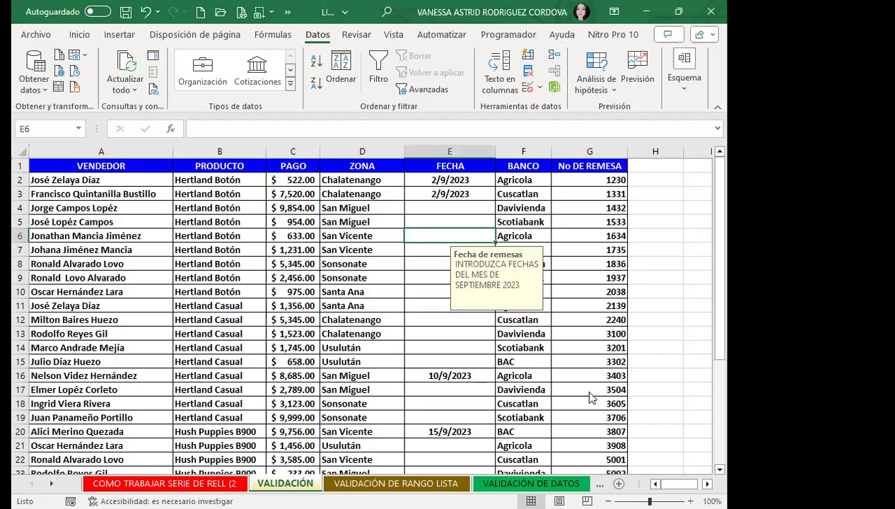
- Switch to the VALIDACIÓN DE RANGO LISTA sheet showing the VALORES table
left_click(364, 478)
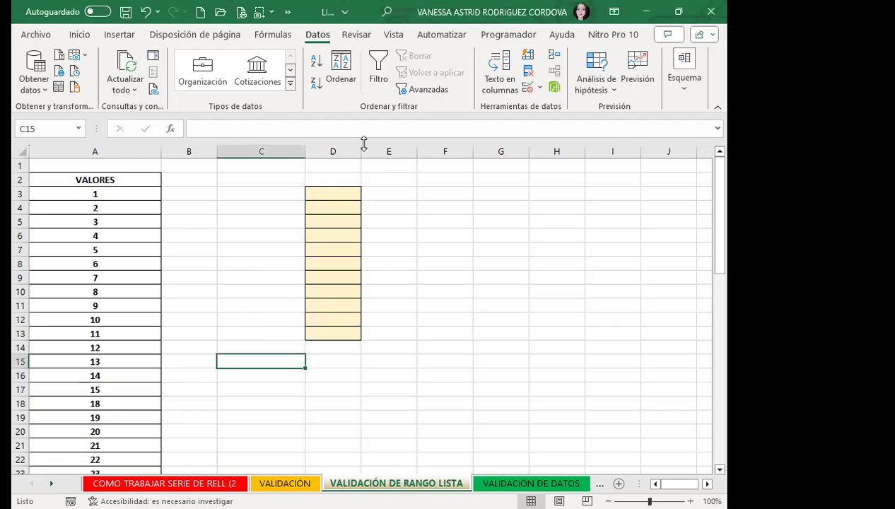
- Delete the tan-shaded column D
left_click_drag(327, 190, 311, 325)
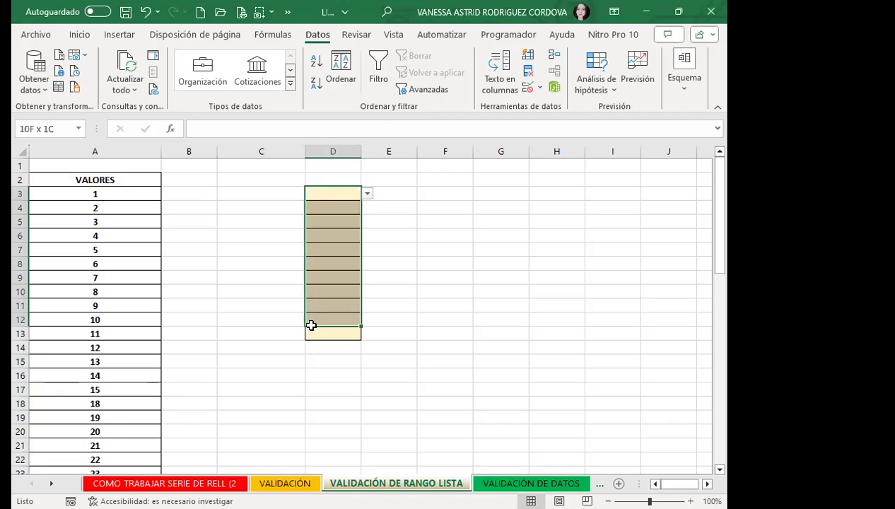
left_click(325, 150)
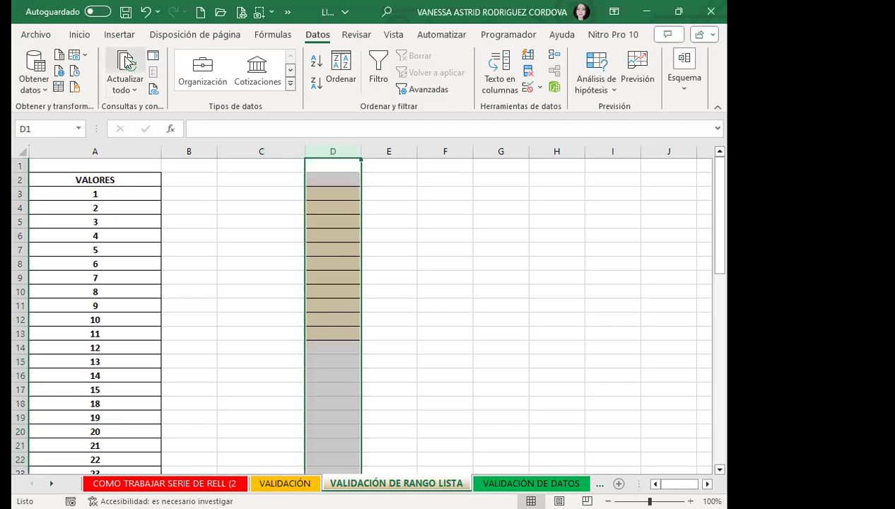
left_click(80, 36)
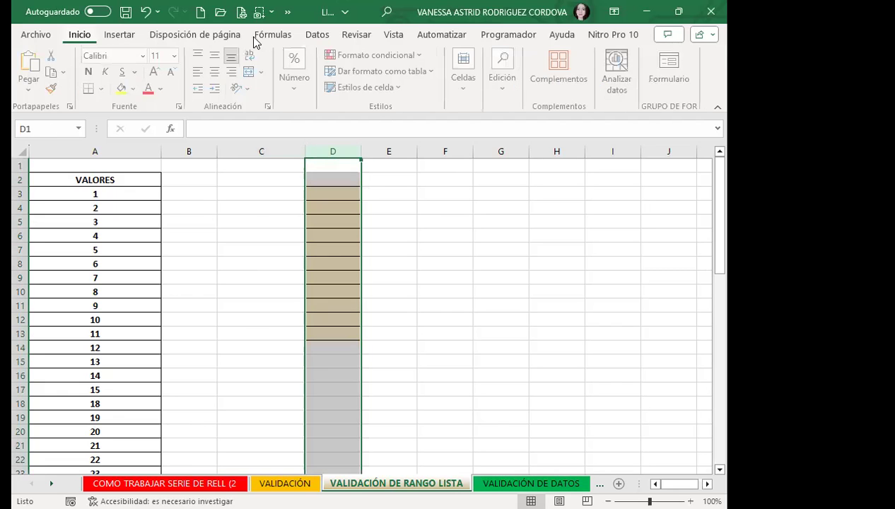
left_click(460, 91)
left_click(498, 124)
- Give cell C3 a light gold fill and a thick outside border
left_click(260, 194)
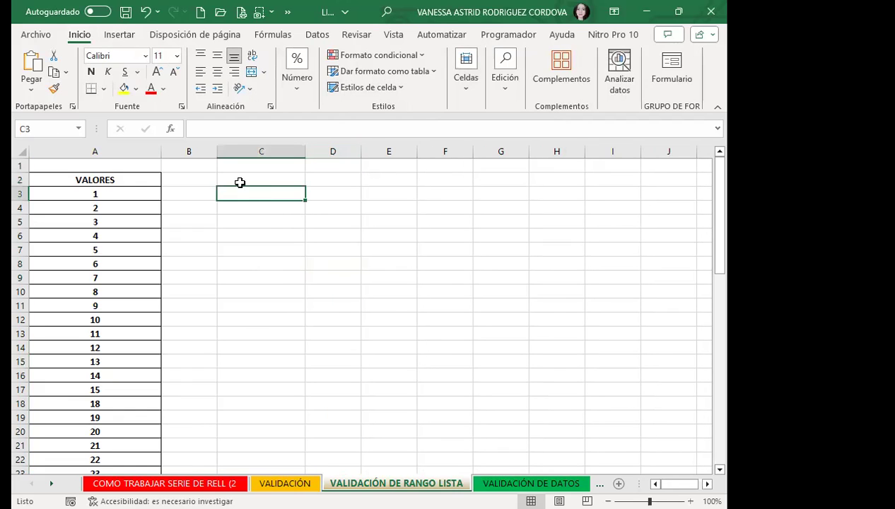
left_click(136, 88)
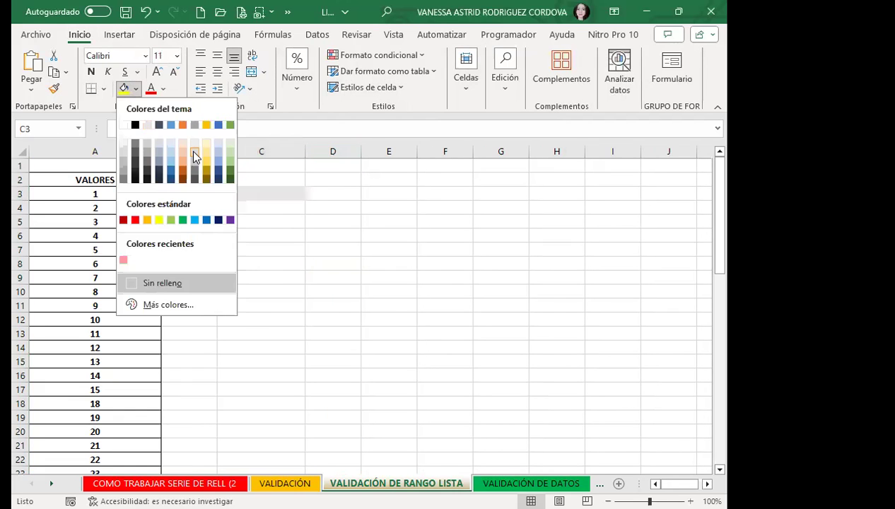
left_click(207, 154)
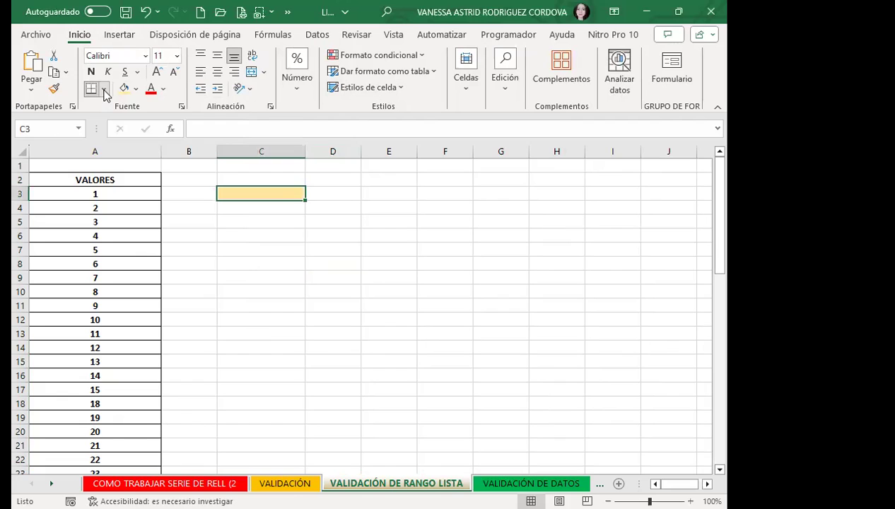
left_click(104, 89)
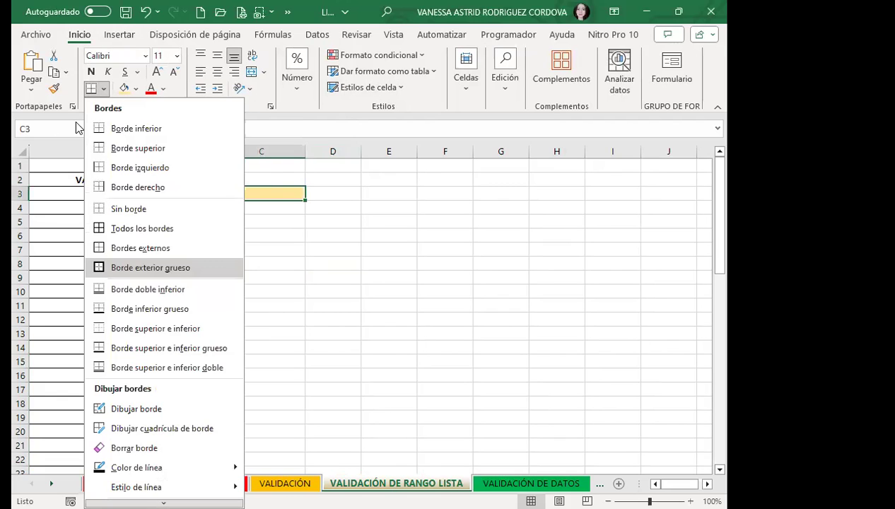
left_click(98, 269)
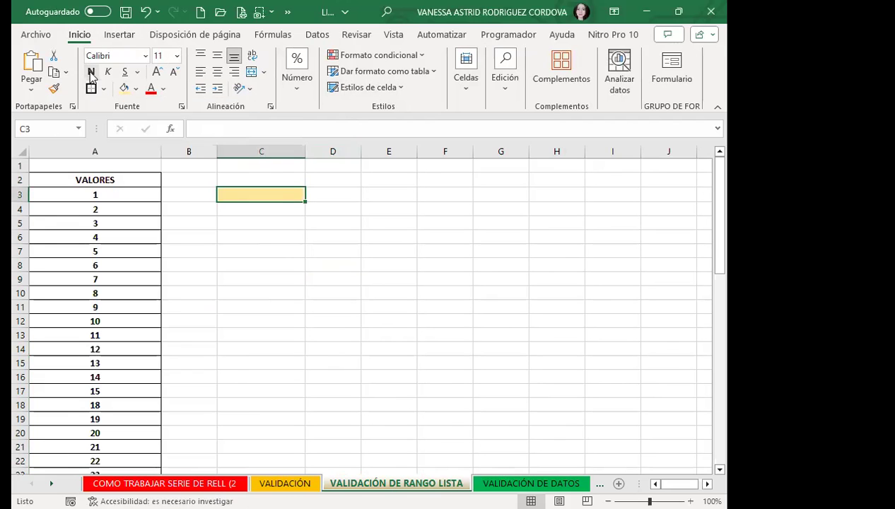
- Set C3's font to Algerian size 16 and widen column C
left_click(144, 55)
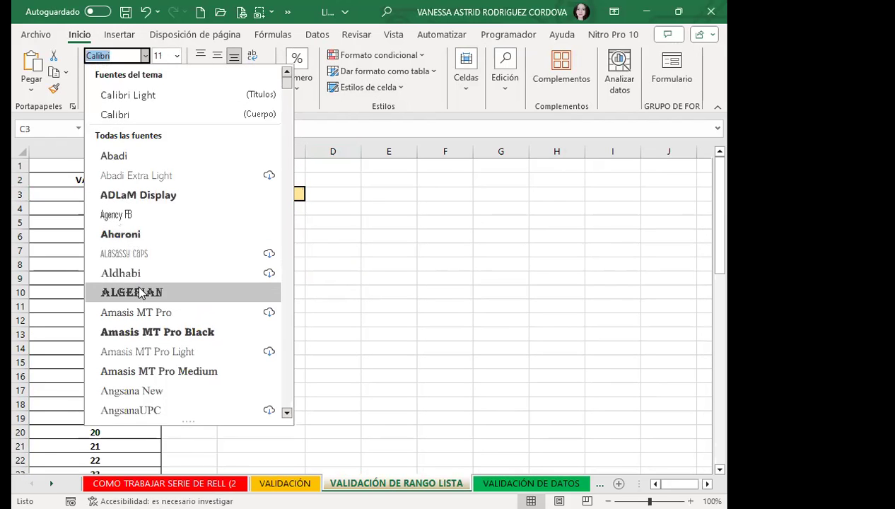
left_click(131, 292)
left_click(158, 72)
left_click(158, 72)
left_click(158, 72)
left_click_drag(308, 154, 329, 154)
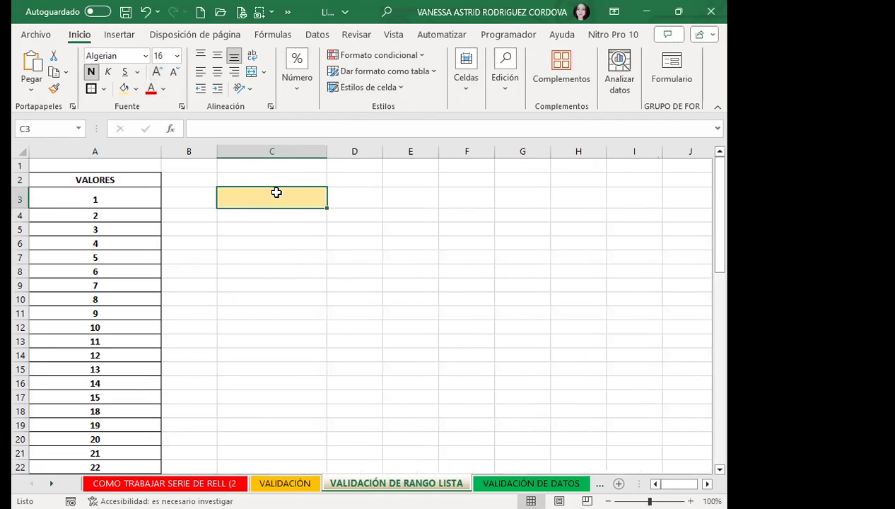
left_click(276, 247)
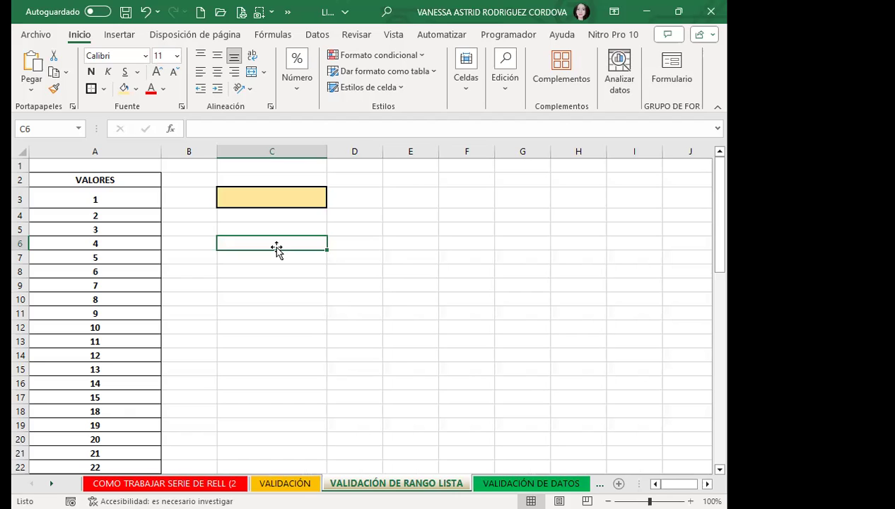
- Copy C3's gold fill and border onto F3:F19 with Format Painter, and widen column F
left_click(265, 199)
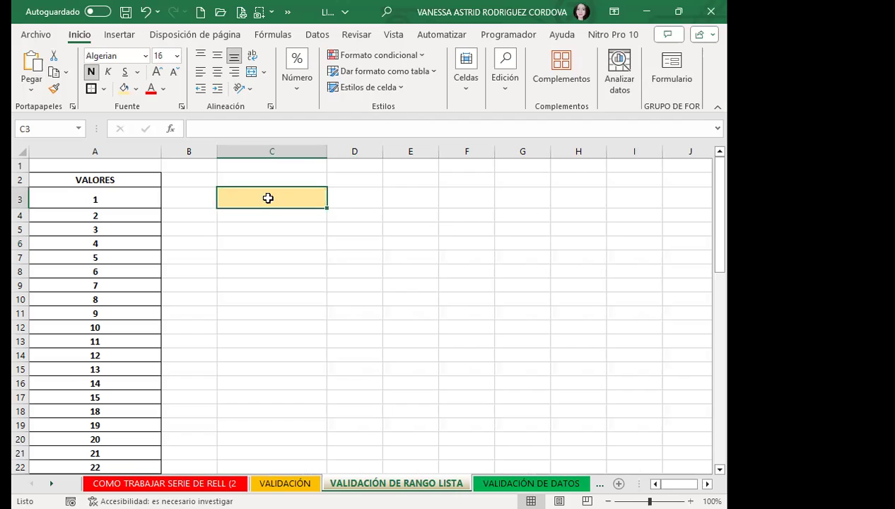
left_click(54, 88)
left_click_drag(465, 192, 479, 417)
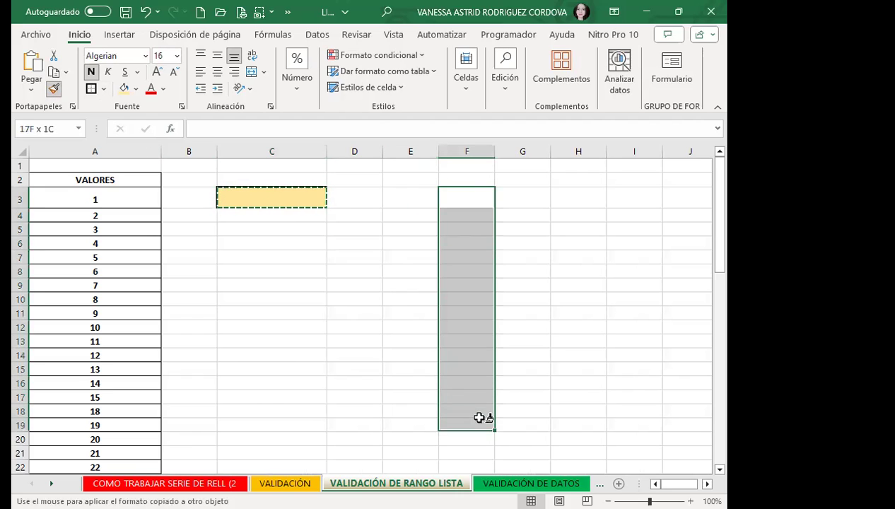
left_click_drag(494, 152, 578, 151)
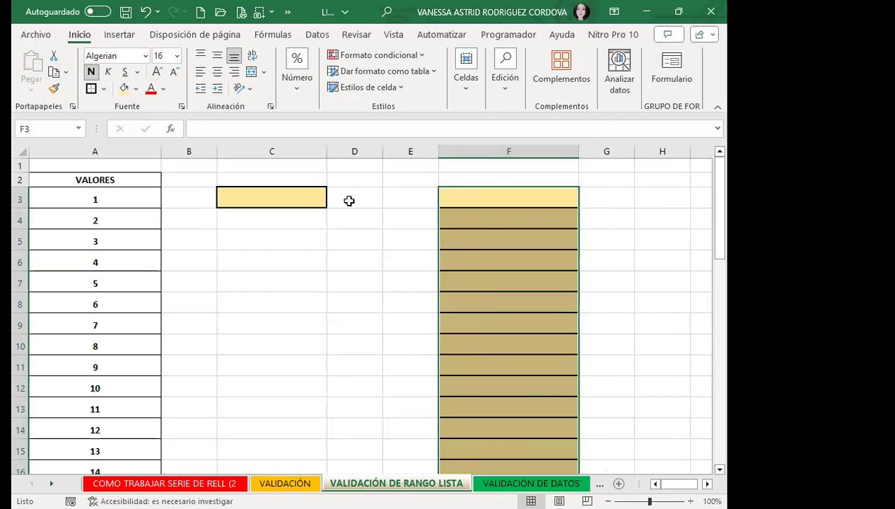
left_click(339, 244)
left_click(266, 202)
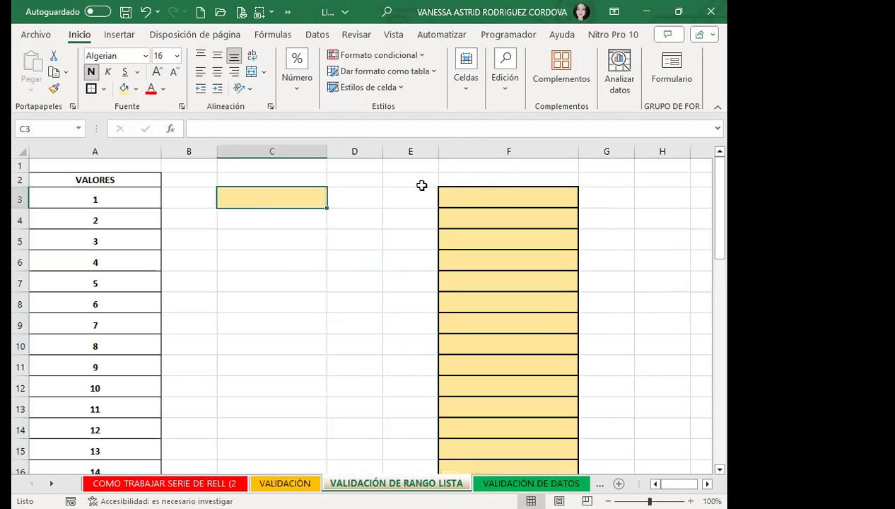
left_click(487, 192)
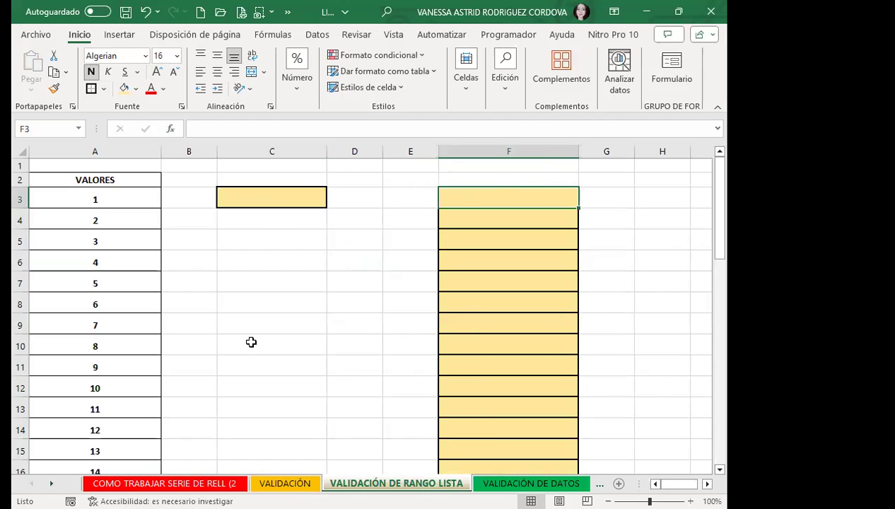
left_click(271, 189)
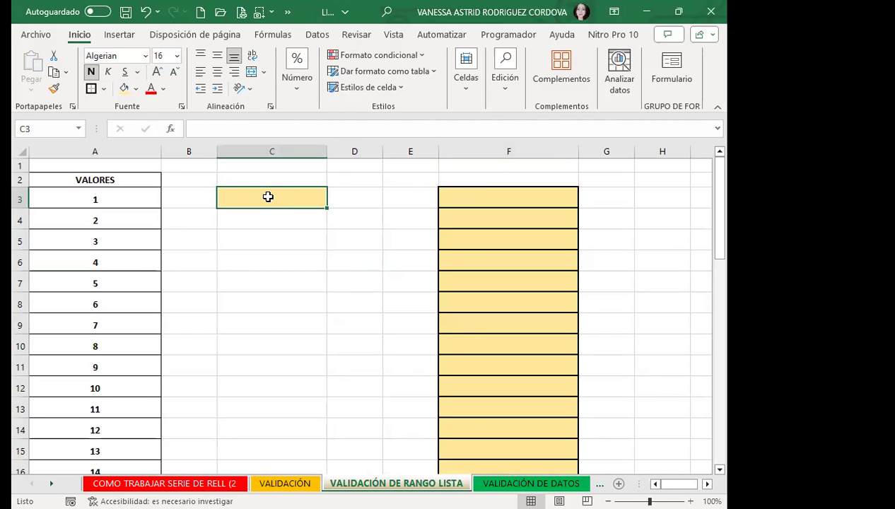
- Add a Lista data validation to C3 with source =$A$3:$A$25
left_click(315, 35)
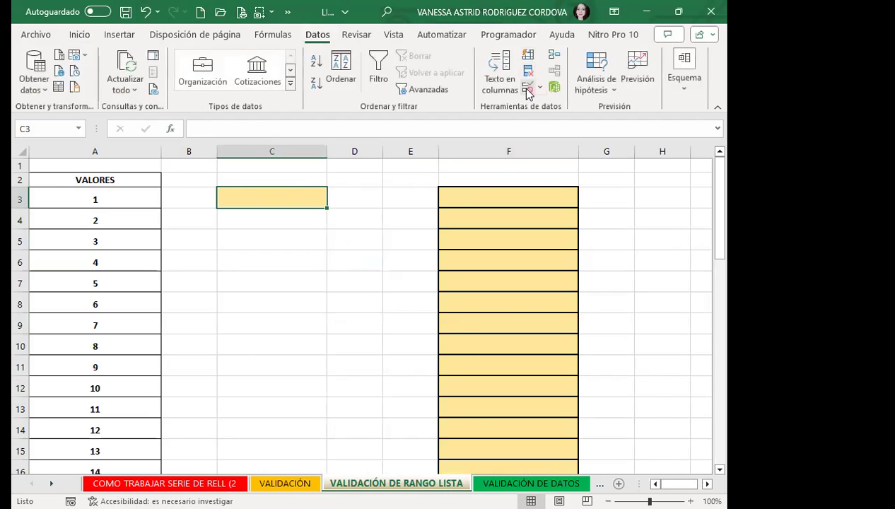
left_click(526, 89)
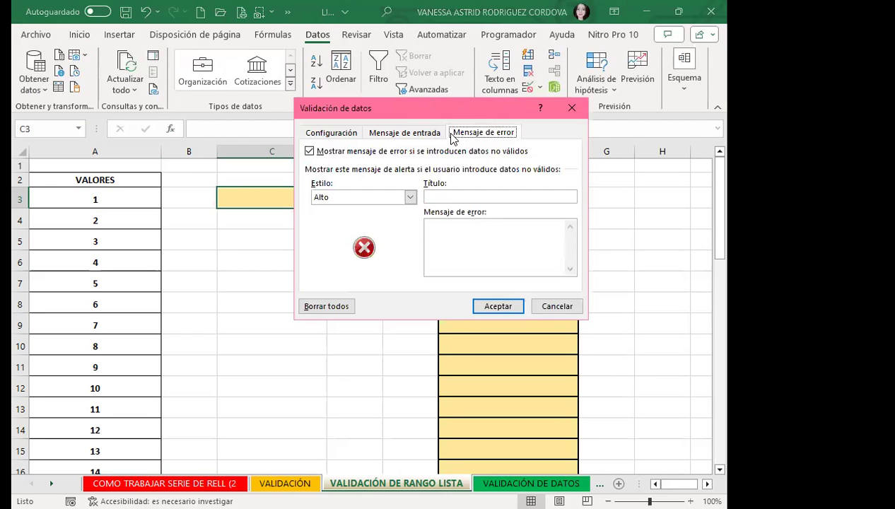
left_click(332, 133)
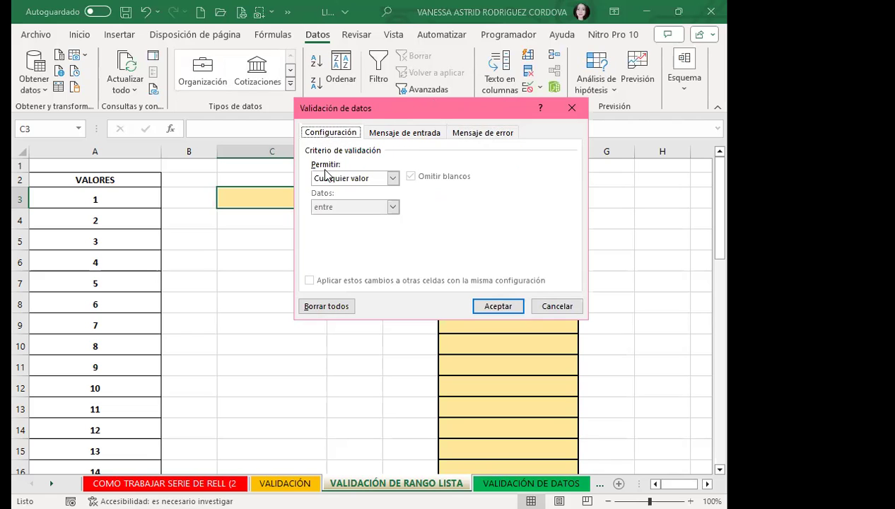
left_click(393, 179)
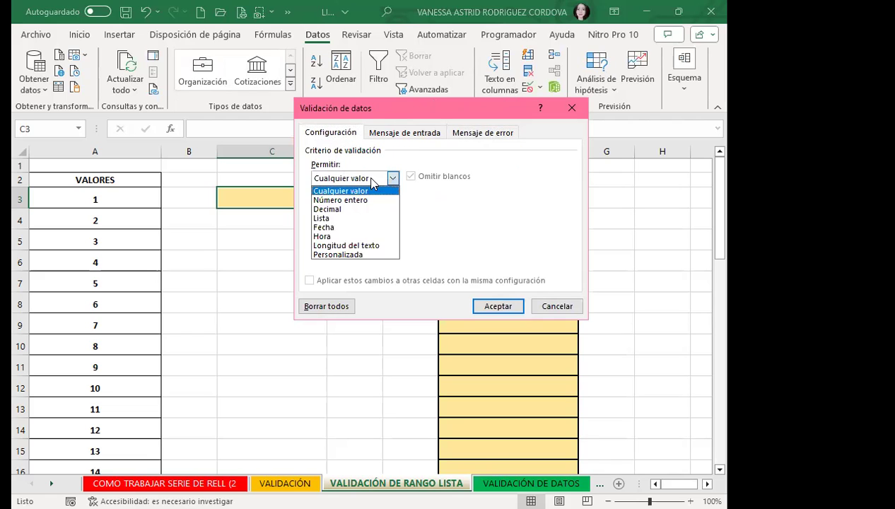
left_click(323, 218)
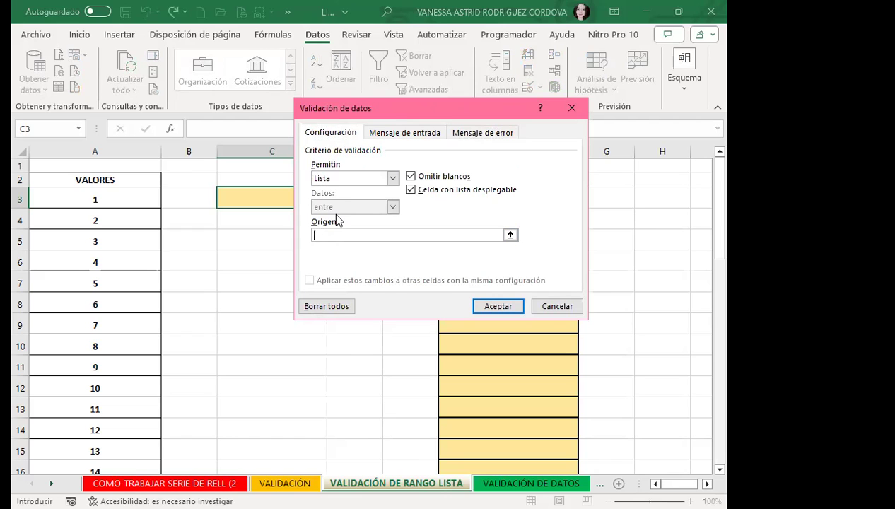
left_click(127, 196)
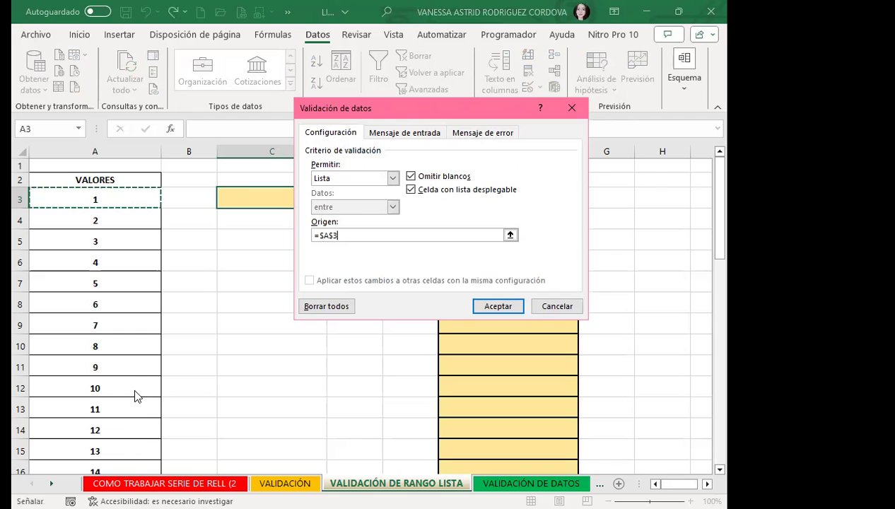
key("ctrl+shift+Down")
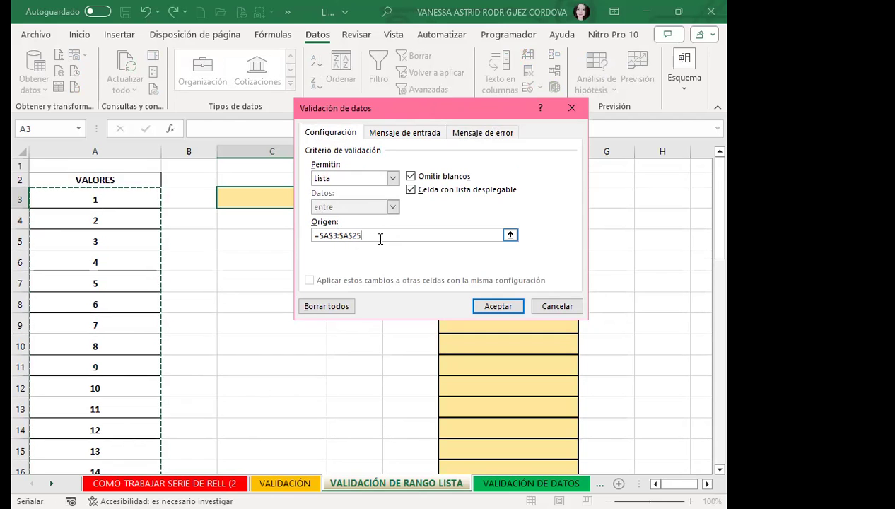
left_click(497, 306)
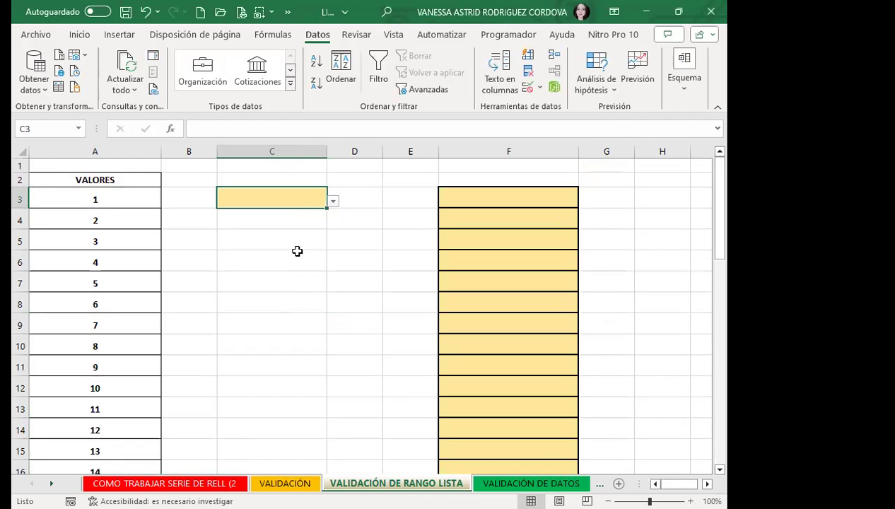
- Pick 7, then 11, from C3's dropdown list
left_click(259, 234)
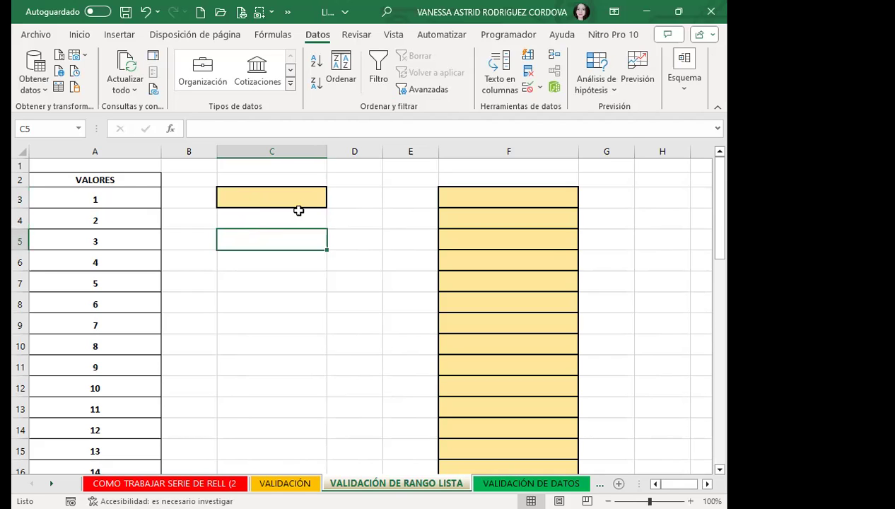
left_click(297, 194)
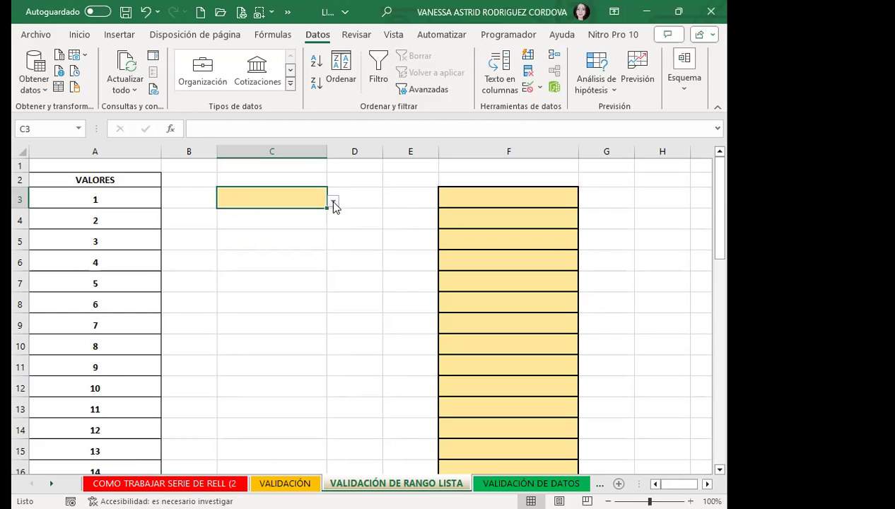
left_click(333, 202)
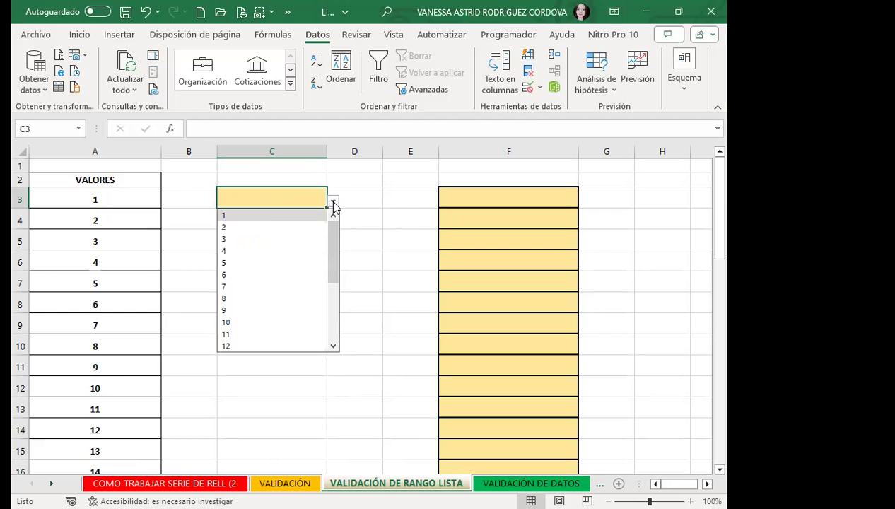
left_click(225, 287)
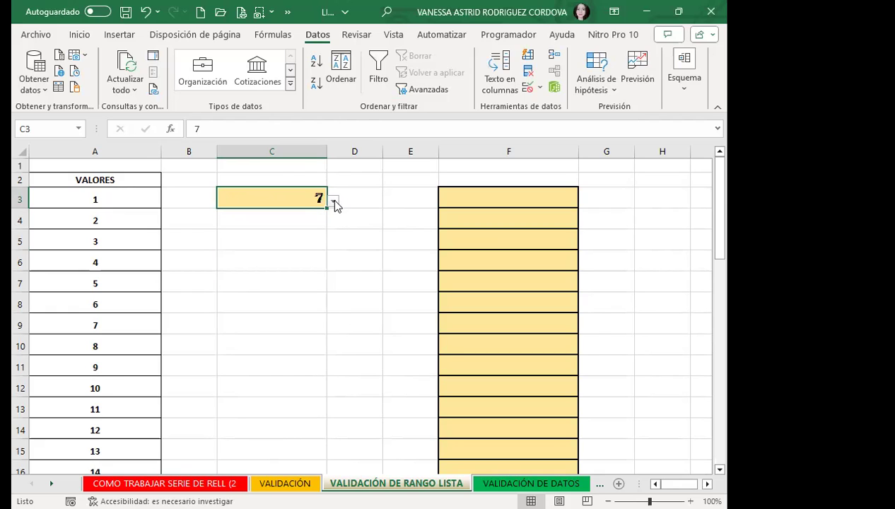
left_click(333, 202)
left_click(311, 333)
- Centre C3's value, then pick 12 and finally 25 from its dropdown
left_click(80, 34)
left_click(217, 71)
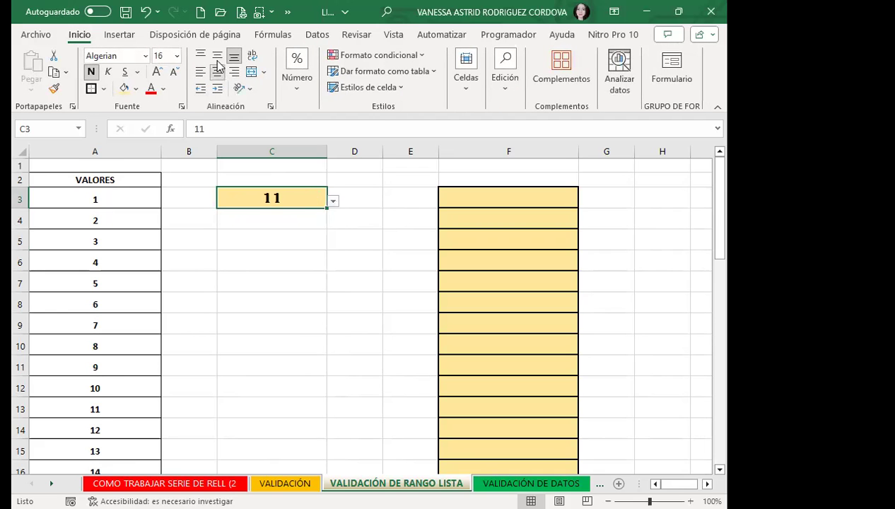
left_click(332, 201)
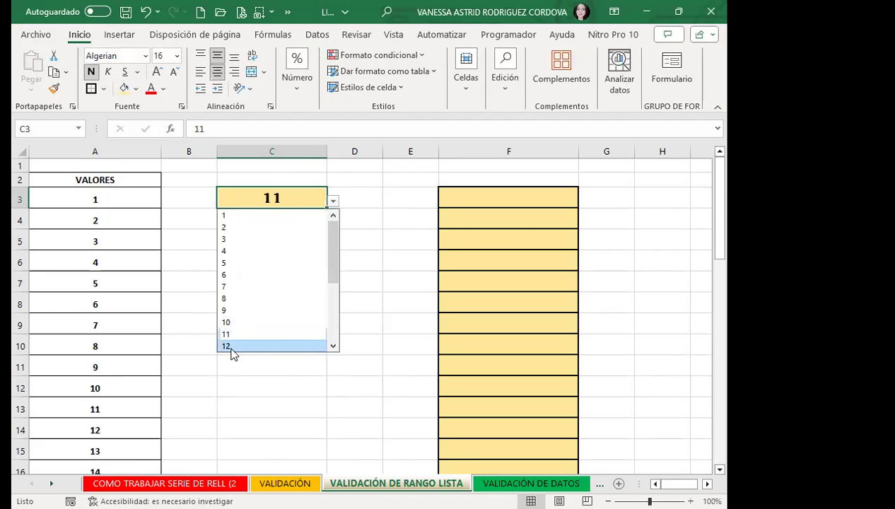
left_click(232, 348)
left_click(334, 199)
scroll(238, 338, "down", 2)
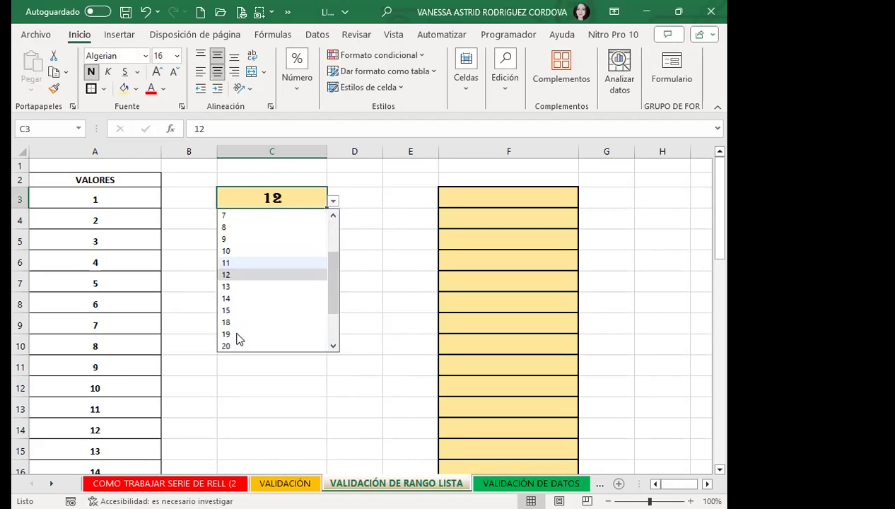
scroll(238, 338, "down", 2)
left_click(226, 344)
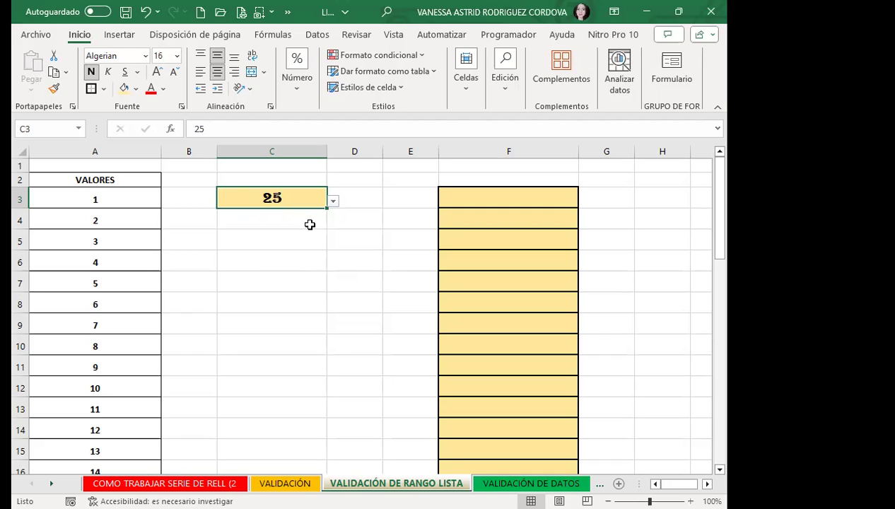
left_click_drag(107, 204, 97, 361)
key("Delete")
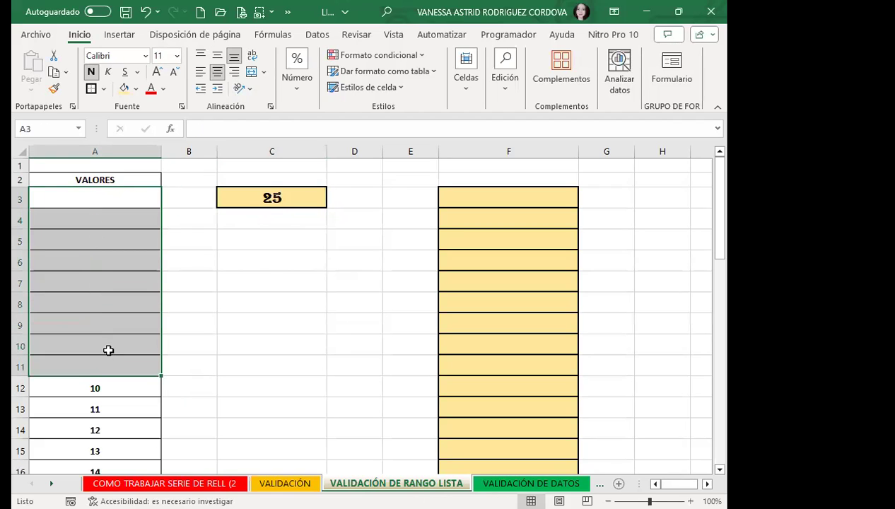
left_click(287, 196)
left_click(333, 201)
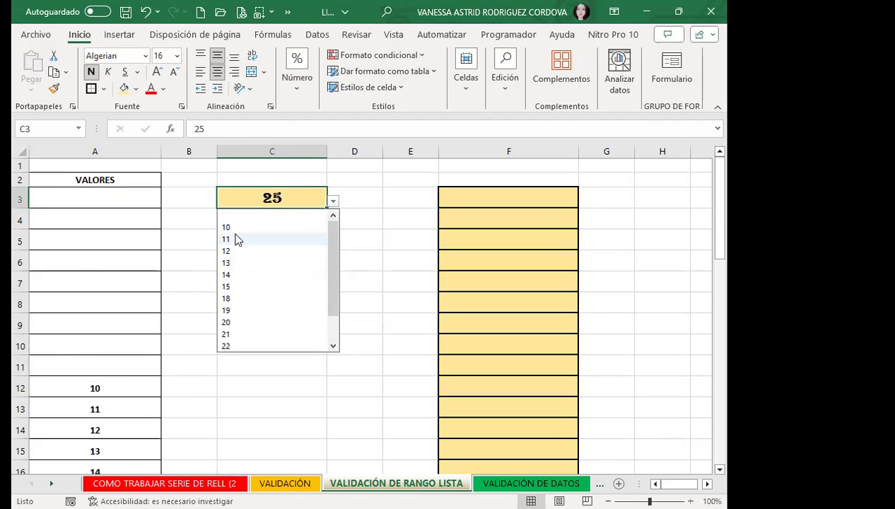
left_click(79, 264)
key("ctrl+z")
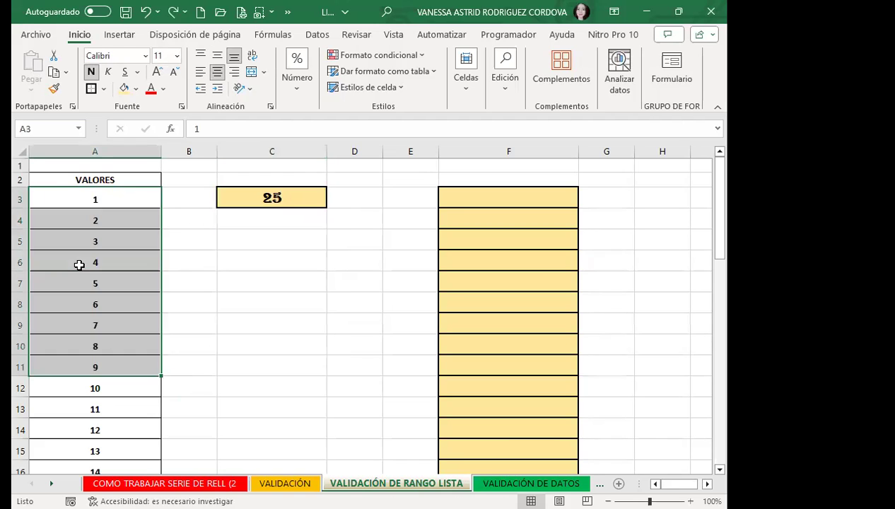
scroll(106, 332, "down", 5)
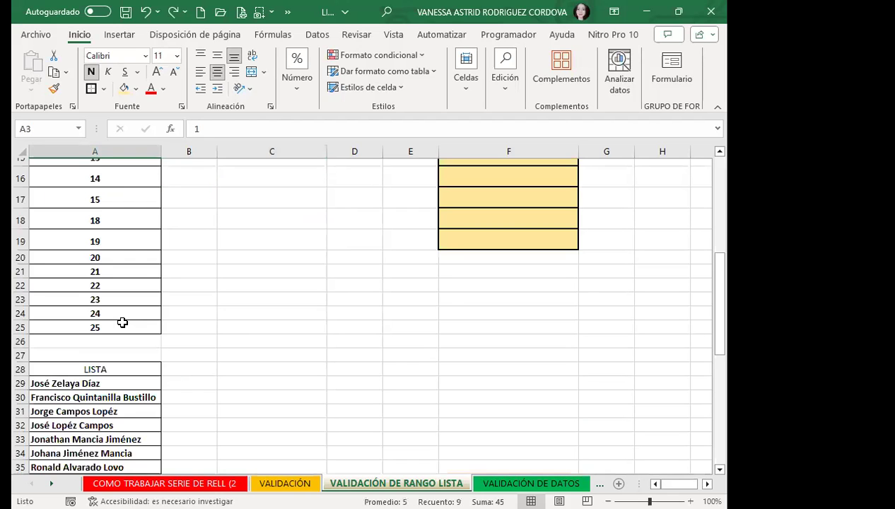
scroll(212, 248, "up", 5)
- Try typing 26 into C3 and cancel the rejected entry
left_click(294, 195)
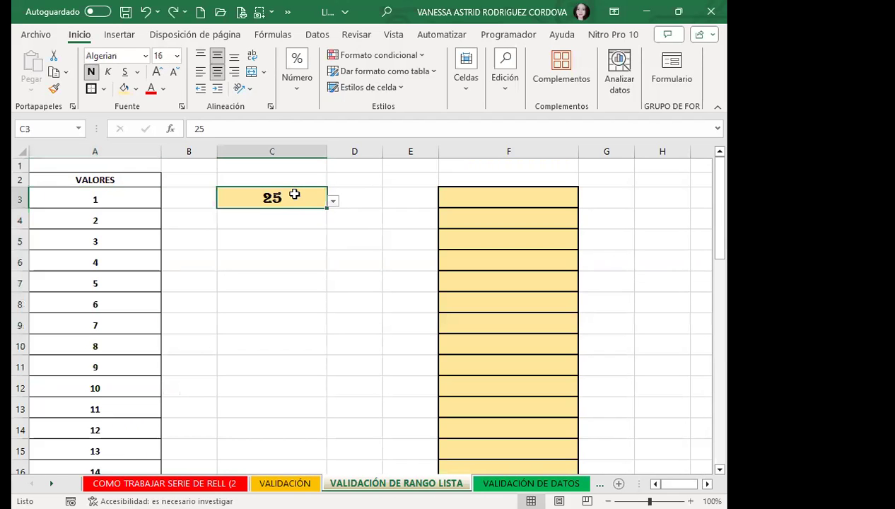
double_click(295, 195)
type("26")
key("Return")
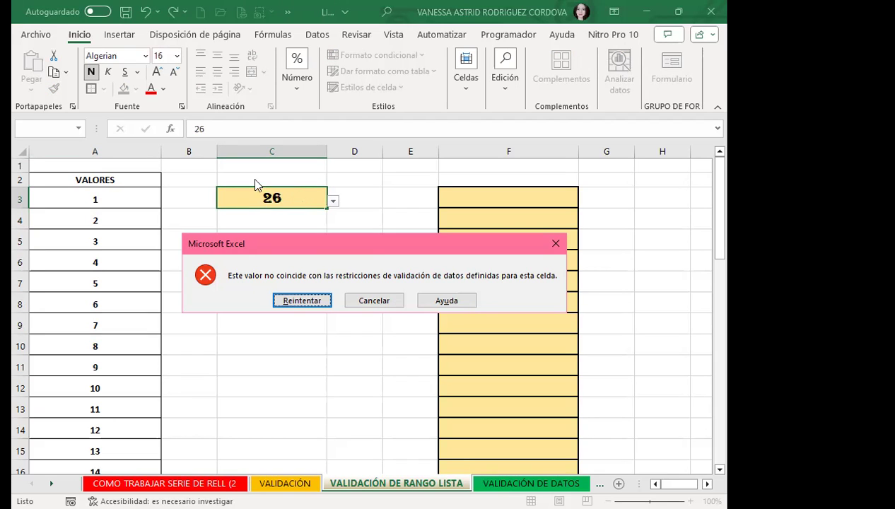
left_click(555, 245)
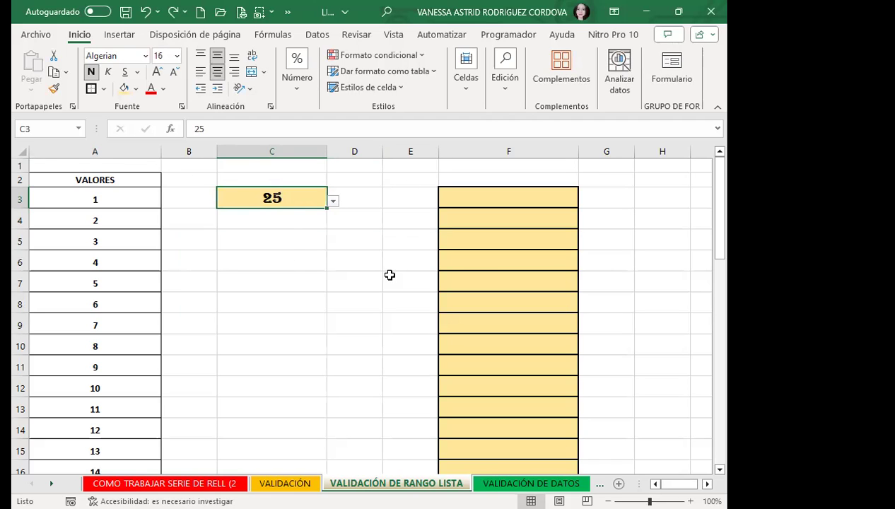
- Choose 24 for C3 from its dropdown list
left_click(332, 203)
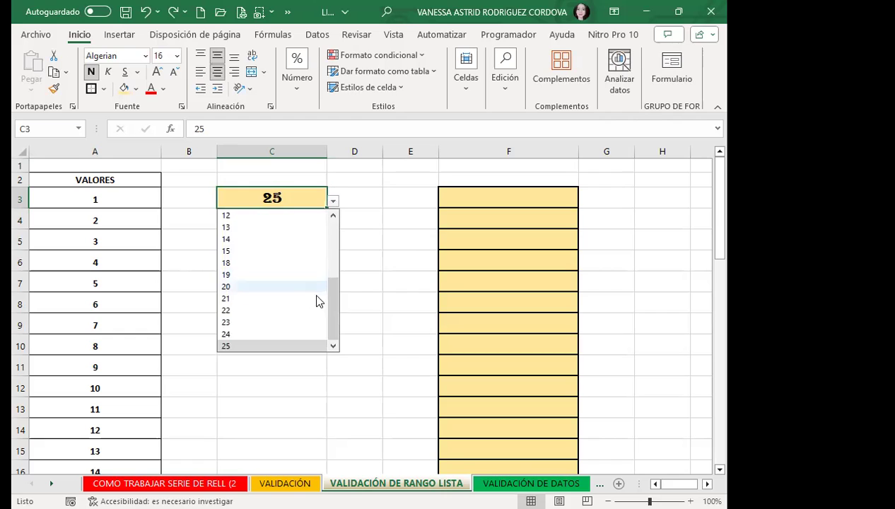
left_click_drag(335, 282, 332, 220)
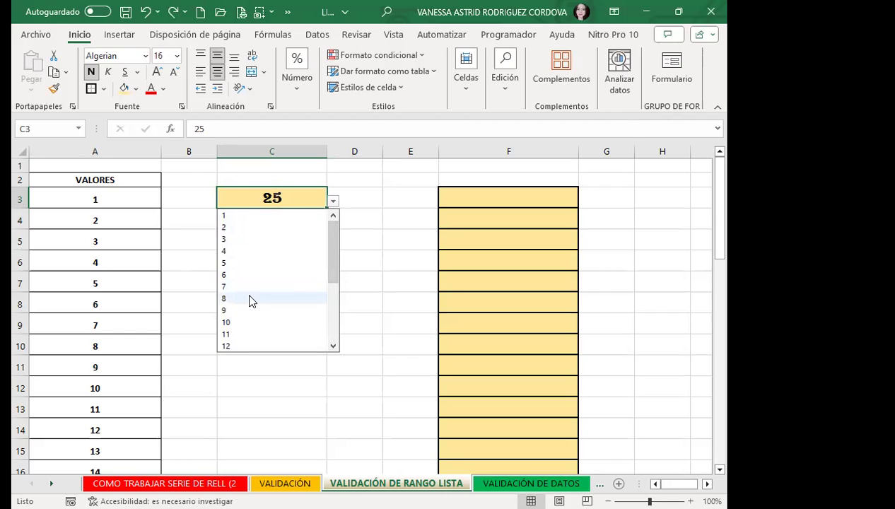
scroll(249, 304, "down", 4)
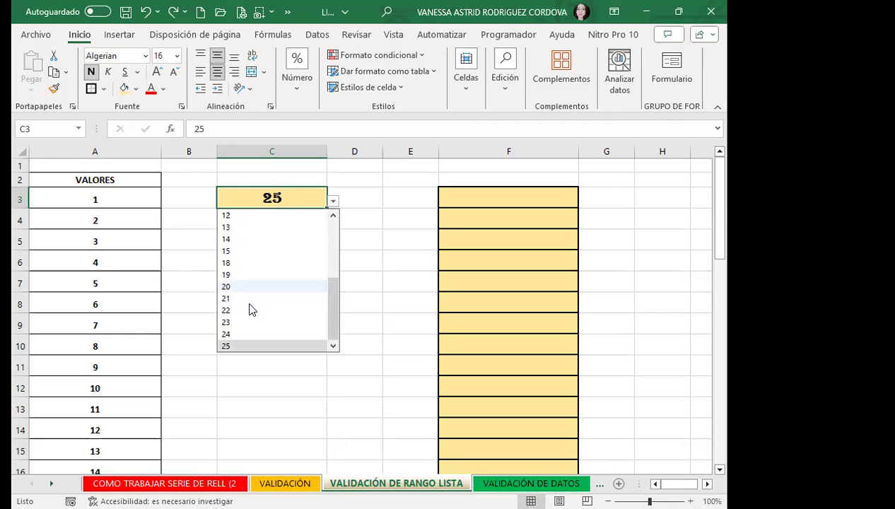
left_click(230, 334)
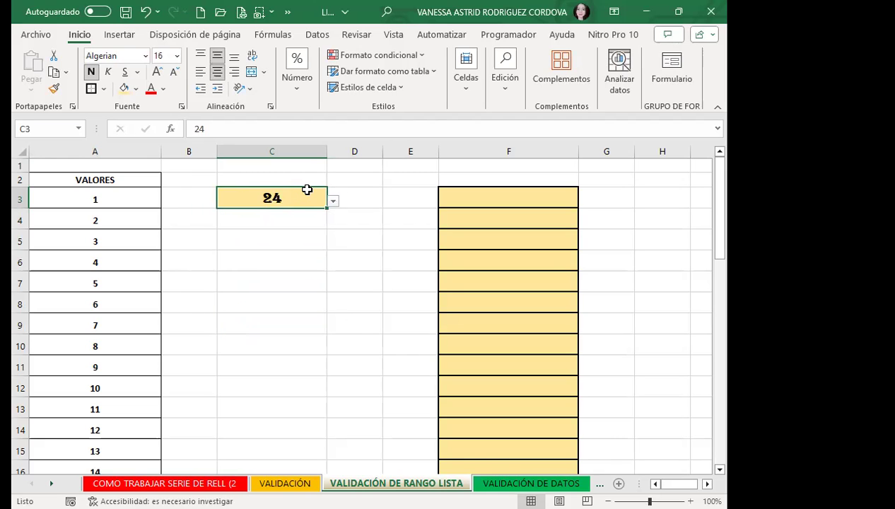
left_click(300, 225)
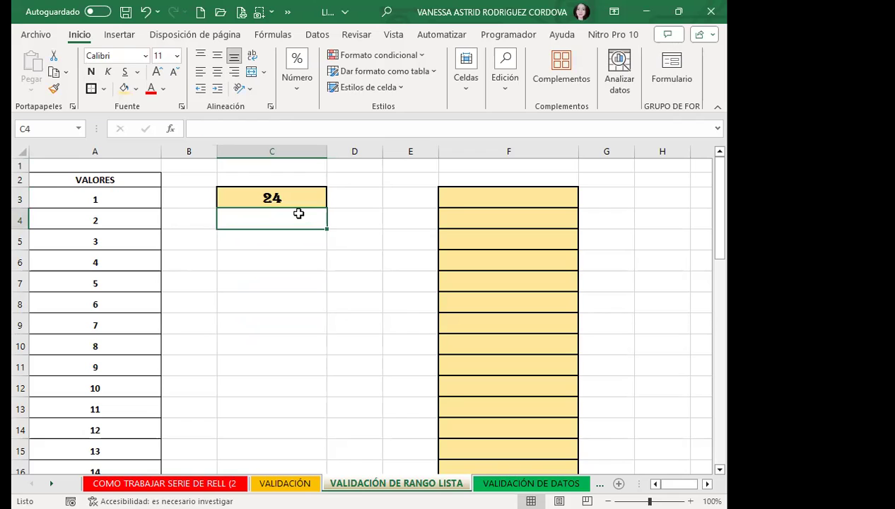
left_click(127, 234)
type("EXCEL")
key("Return")
type("CAMILA")
key("Return")
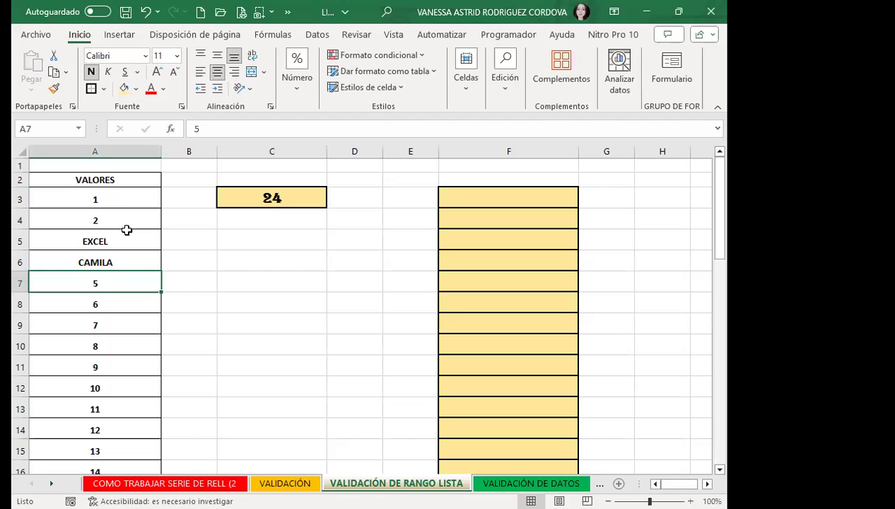
type("JUEVES")
key("Return")
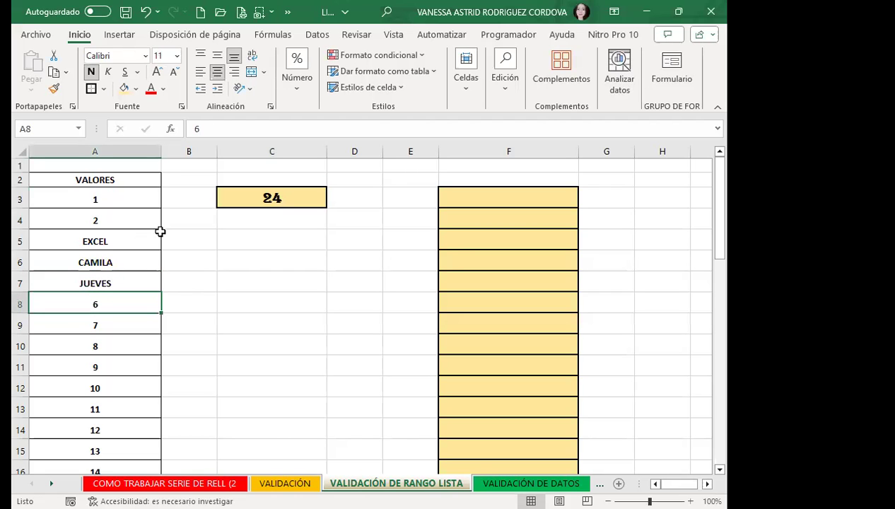
left_click(294, 202)
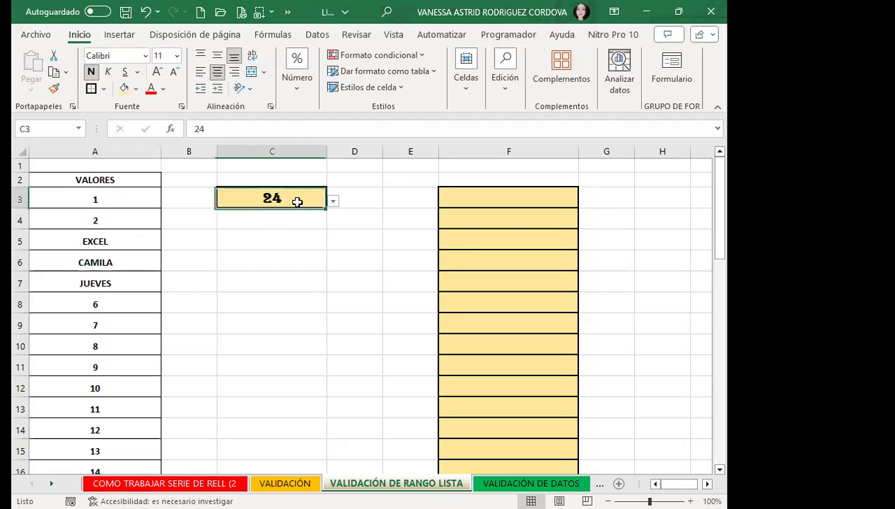
left_click(333, 200)
mouse_move(329, 324)
left_mouse_down()
mouse_move(332, 264)
mouse_move(284, 209)
left_mouse_up()
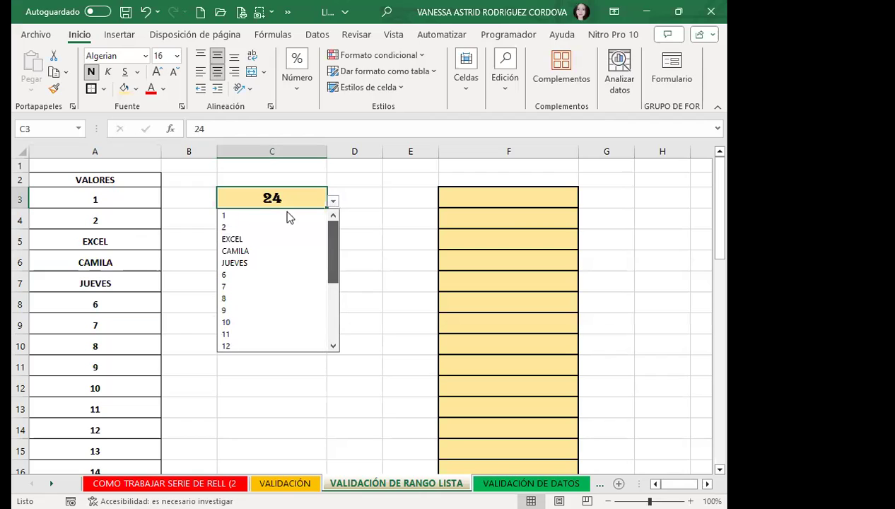
left_click(237, 251)
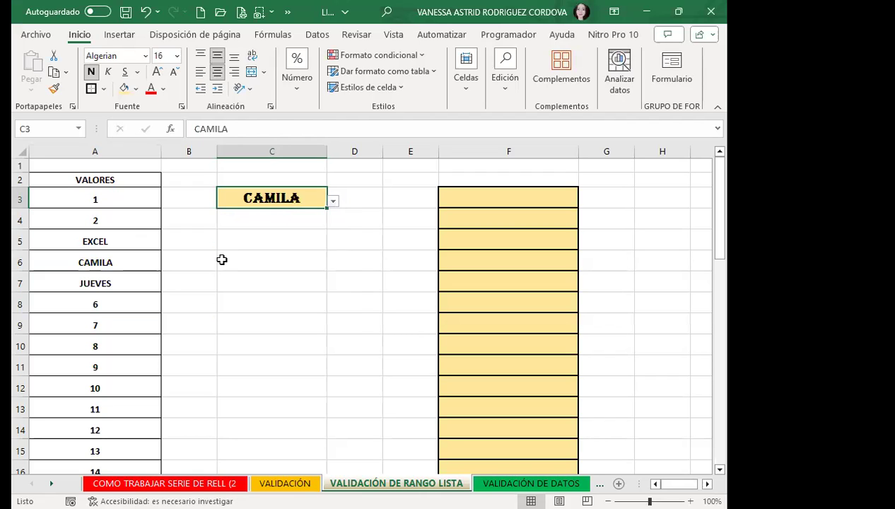
left_click(333, 201)
left_click(239, 261)
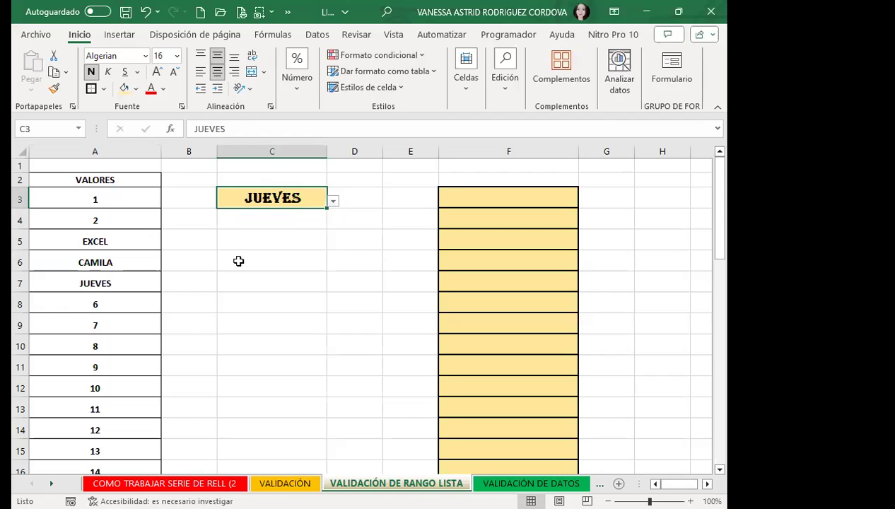
left_click_drag(141, 240, 130, 281)
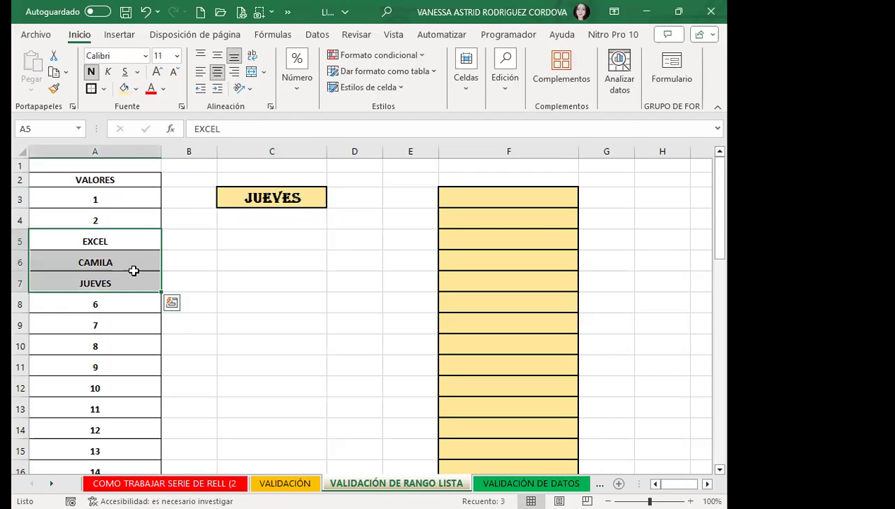
key("ctrl+z")
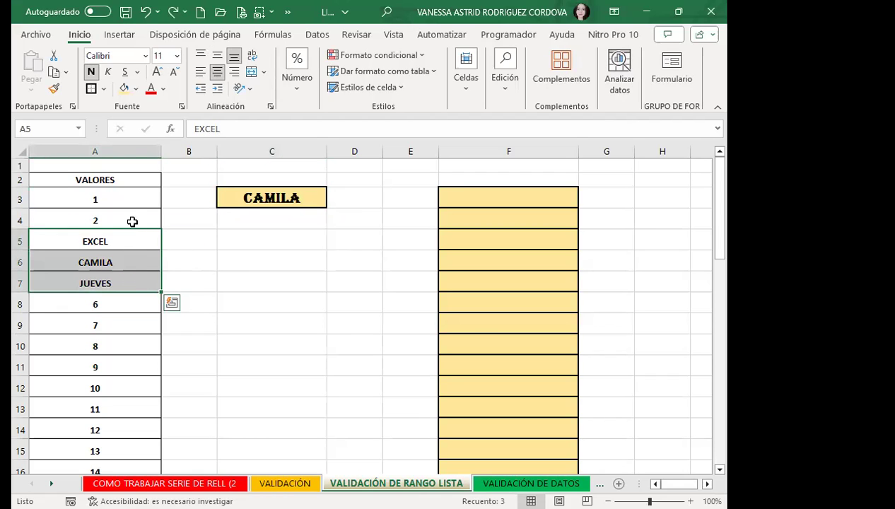
key("ctrl+z")
key("ctrl+z")
key("ctrl+z")
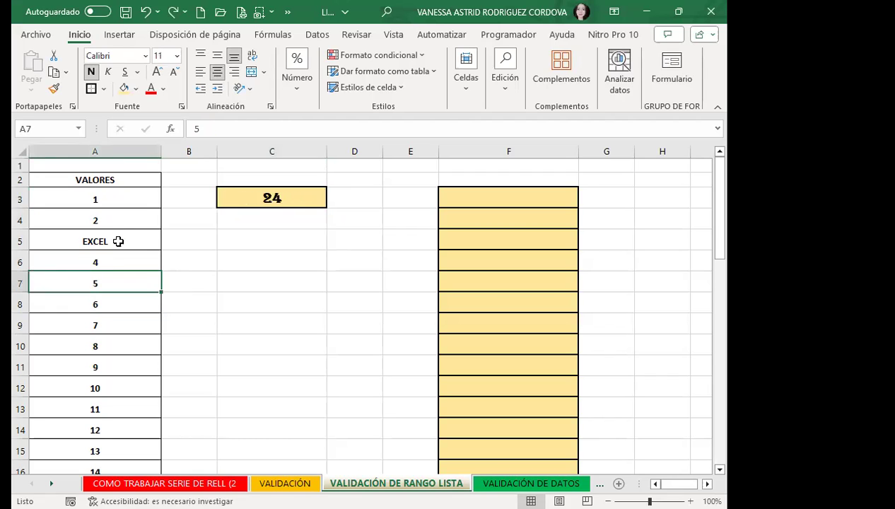
key("ctrl+z")
left_click(117, 284)
left_click(303, 199)
left_click(337, 203)
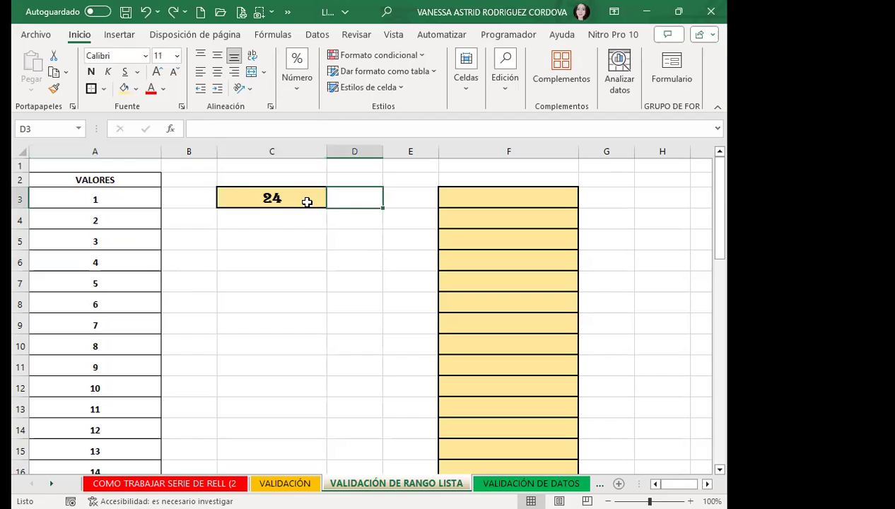
left_click(307, 202)
left_click(331, 201)
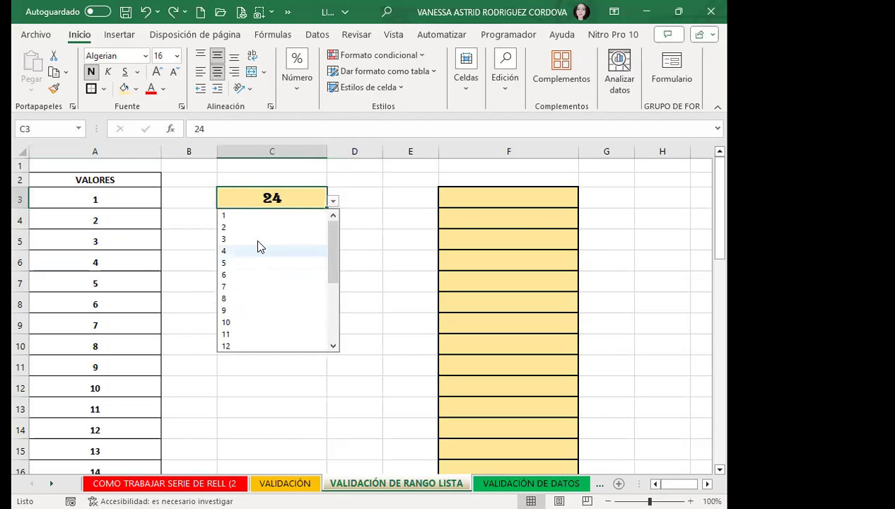
scroll(256, 246, "down", 4)
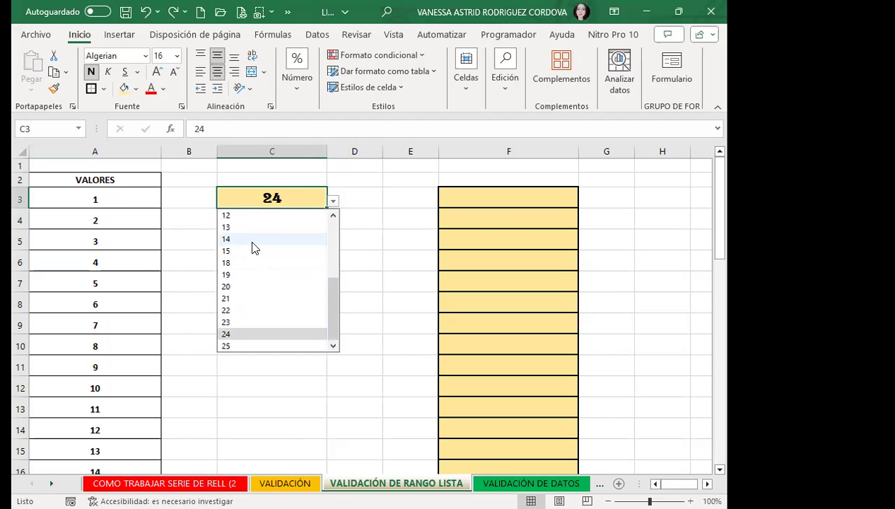
left_click(307, 411)
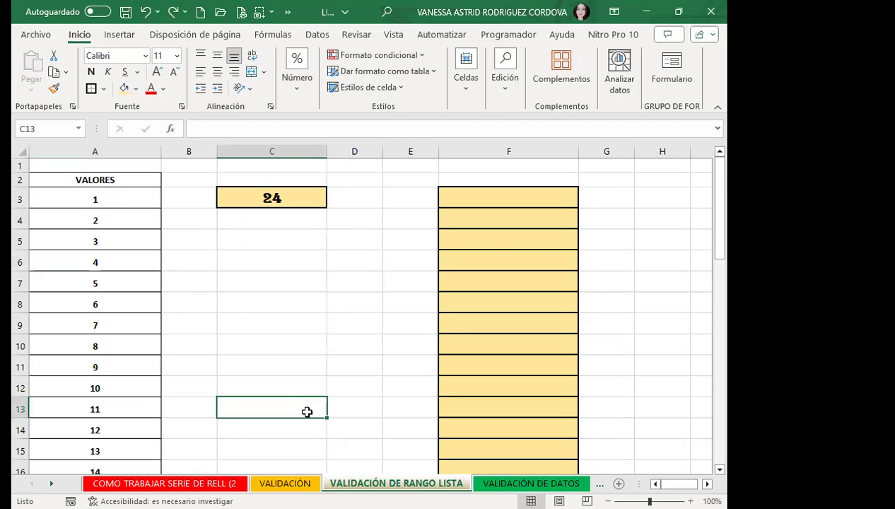
- Name the list of names in A29:A59 as the range LISTA
left_click(262, 258)
scroll(191, 327, "down", 3)
scroll(141, 328, "down", 3)
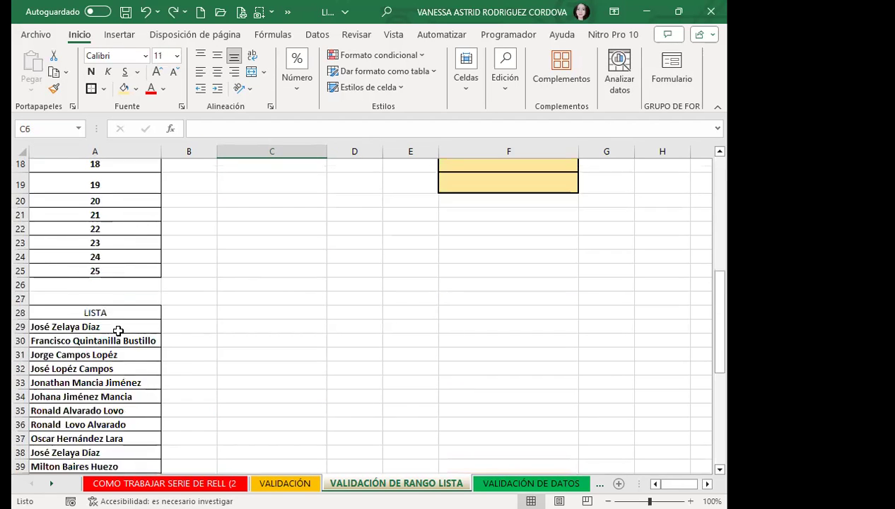
scroll(118, 331, "down", 3)
scroll(114, 248, "up", 1)
left_click_drag(114, 214, 128, 444)
scroll(125, 440, "down", 3)
scroll(125, 439, "down", 1)
scroll(125, 442, "down", 1)
left_click(48, 129)
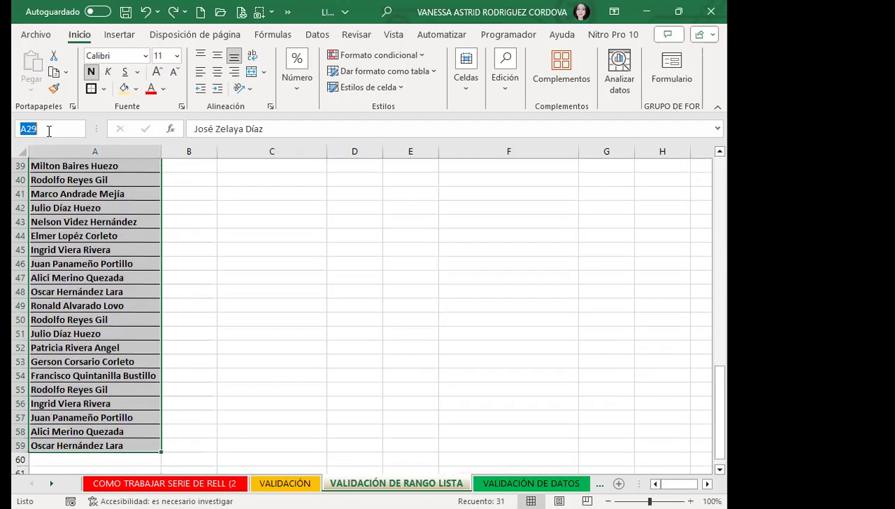
type("LISTA")
key("Return")
- Select the yellow input cells F3:F16
scroll(313, 378, "up", 3)
scroll(313, 377, "up", 4)
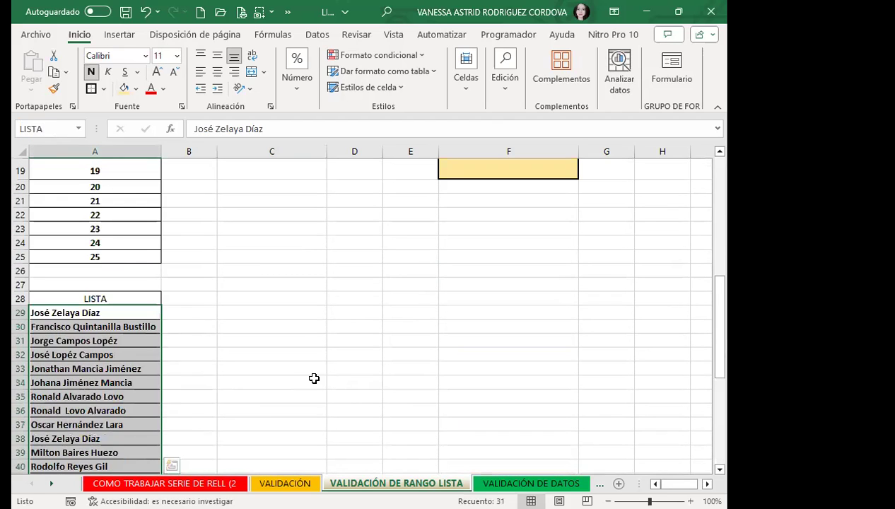
scroll(340, 384, "up", 3)
scroll(340, 384, "up", 3)
mouse_move(489, 197)
left_mouse_down()
mouse_move(499, 386)
mouse_move(576, 463)
mouse_move(484, 438)
mouse_move(484, 353)
left_mouse_up()
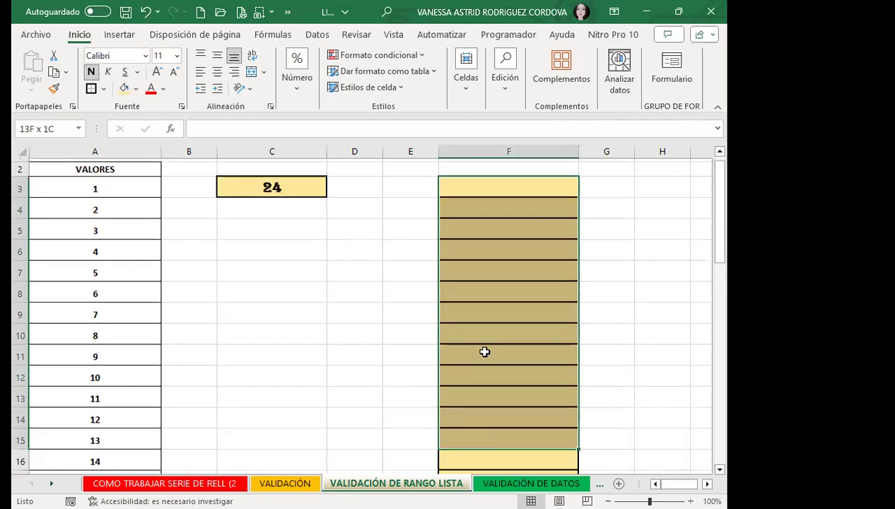
scroll(293, 325, "down", 3)
scroll(293, 325, "up", 3)
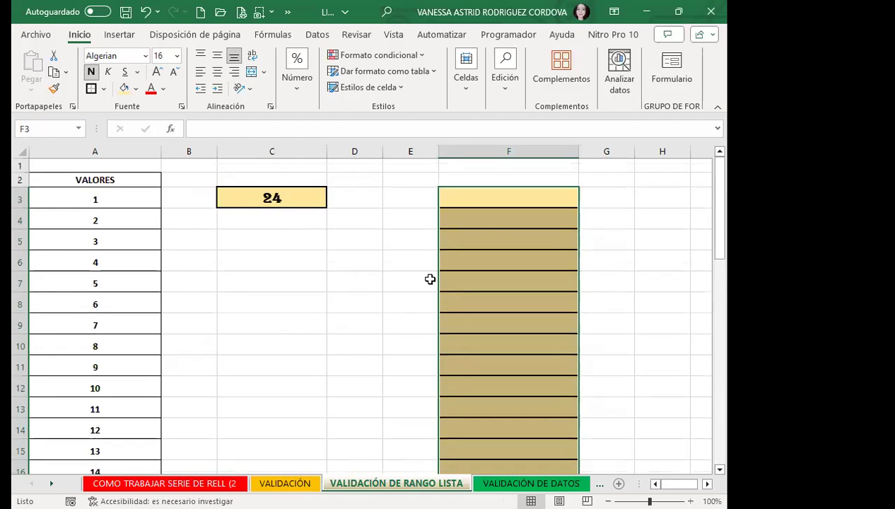
- Give the selected F cells a Lista validation with source =LISTAS
left_click(320, 35)
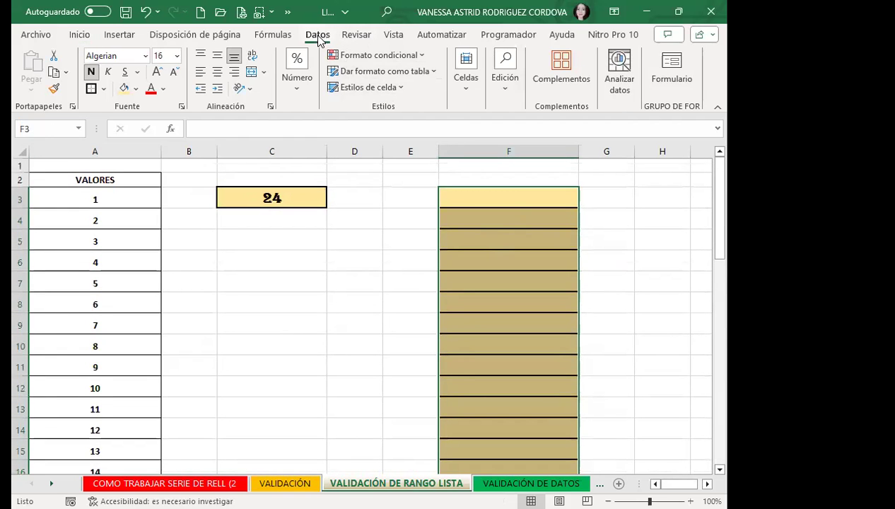
left_click(526, 88)
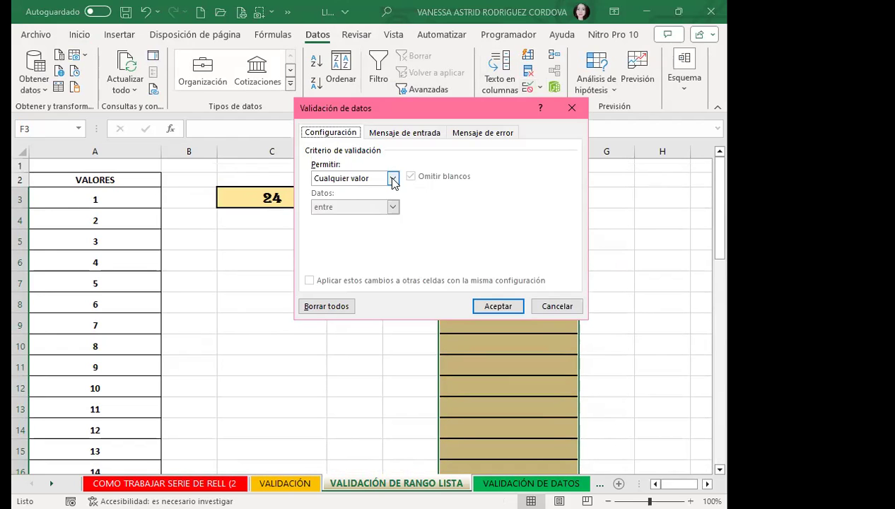
left_click(392, 179)
left_click(338, 218)
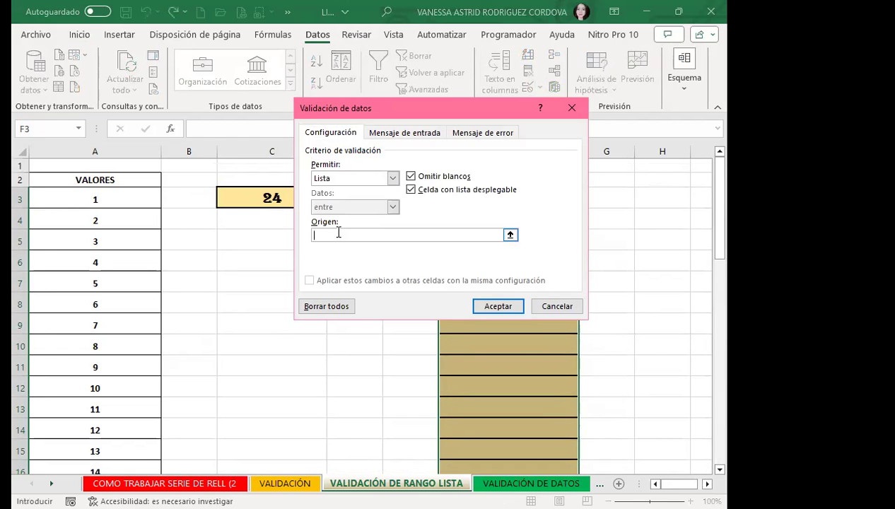
type("=LIS")
type("TAS")
- Add a NOMBRES error alert telling users to enter names from the list, and apply it
left_click(483, 133)
left_click(447, 193)
type("NOMBRES")
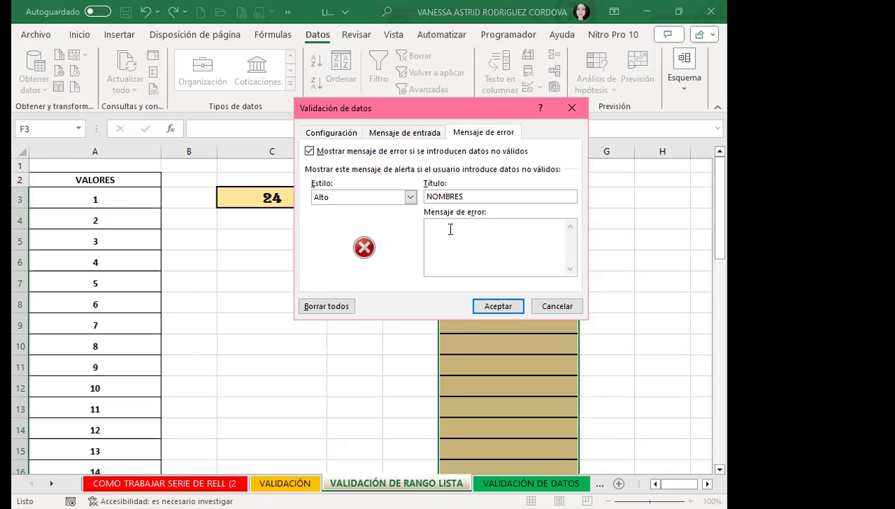
type("BE DE COLOCAR LOS NOMBRES QUE")
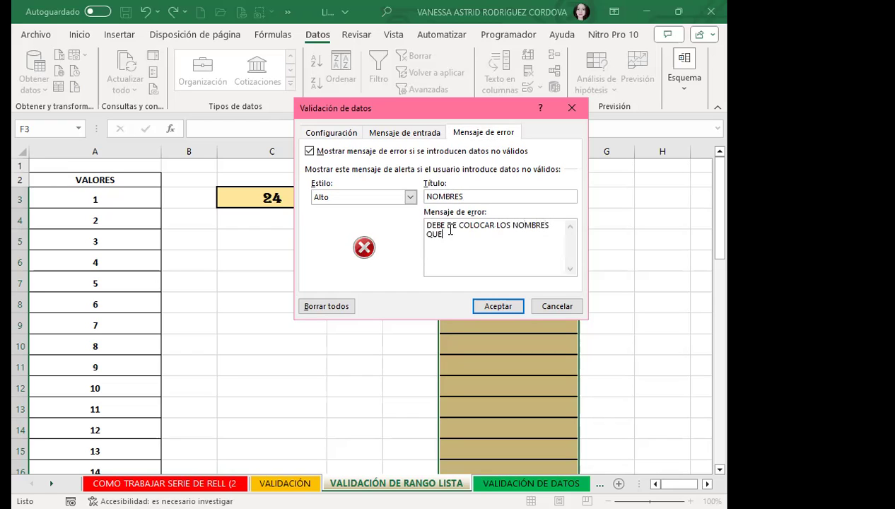
type("NCU")
type("ENTRAN EN LA LISTA DE")
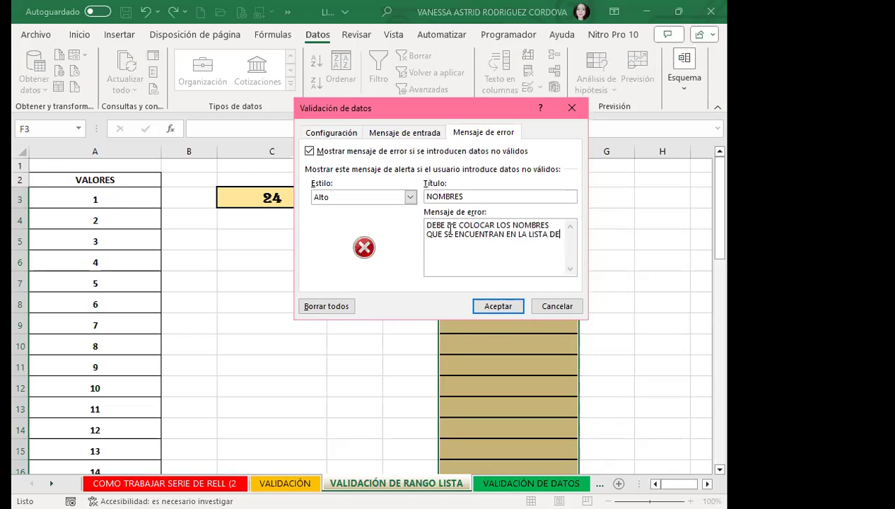
type("DACI")
type("ÓN")
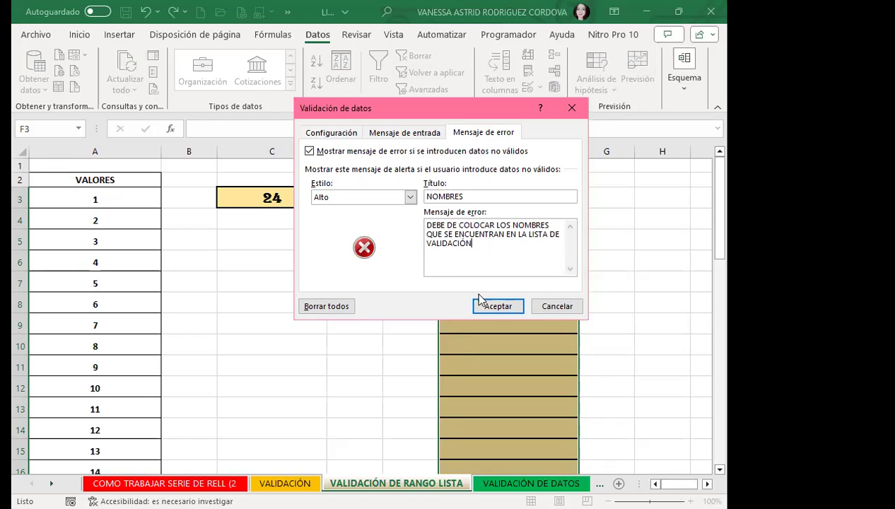
left_click(498, 308)
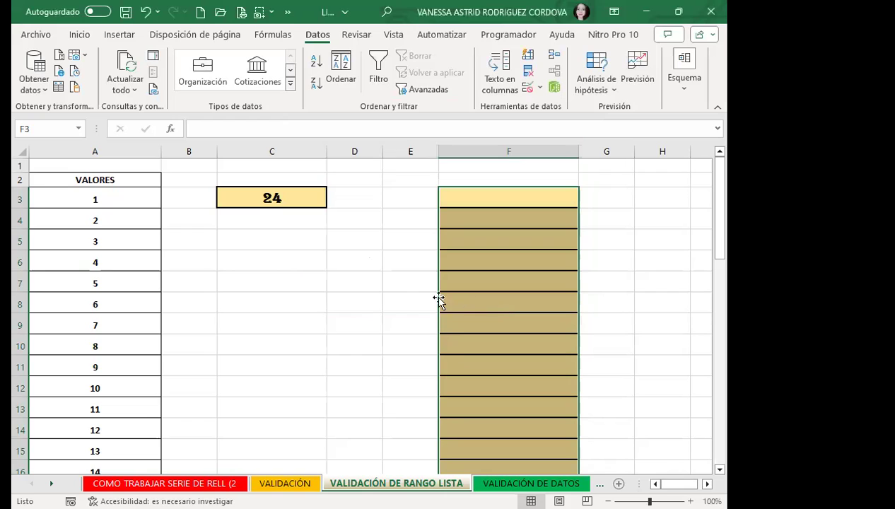
- Fill F3 with a name from its LISTA dropdown and autofit column F to fit it
left_click(395, 274)
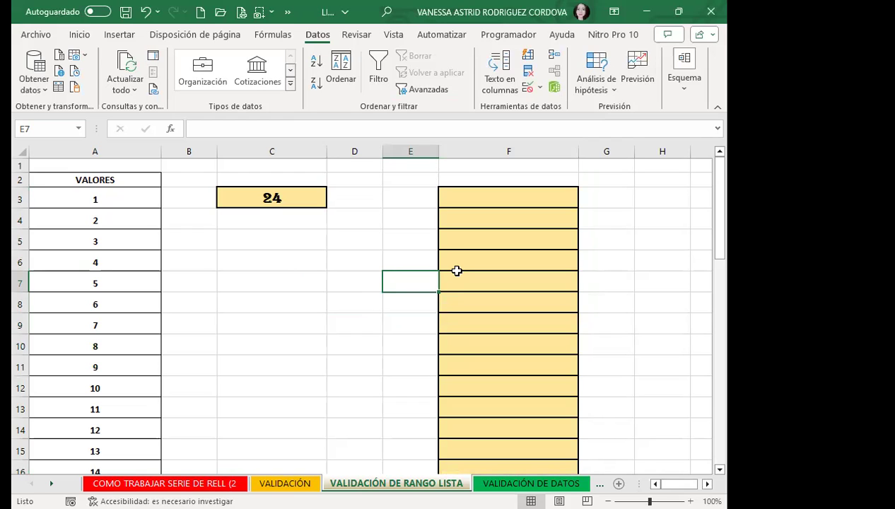
left_click(482, 202)
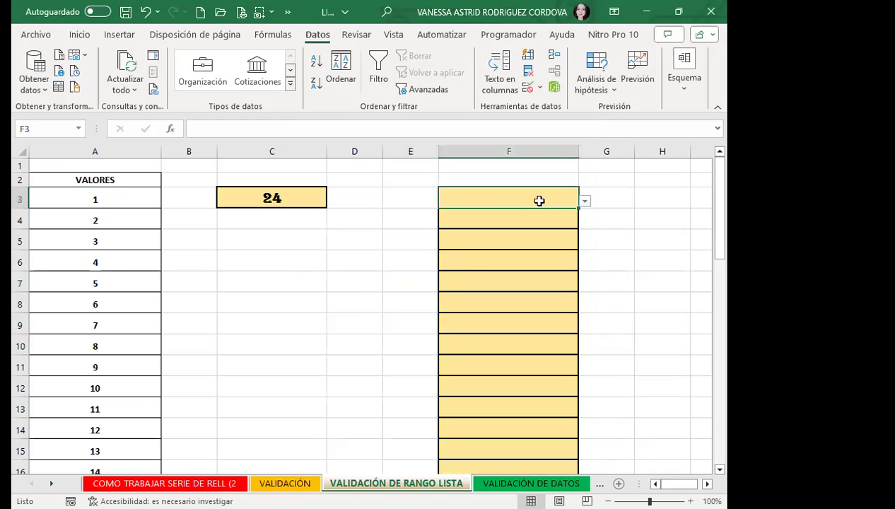
left_click(585, 201)
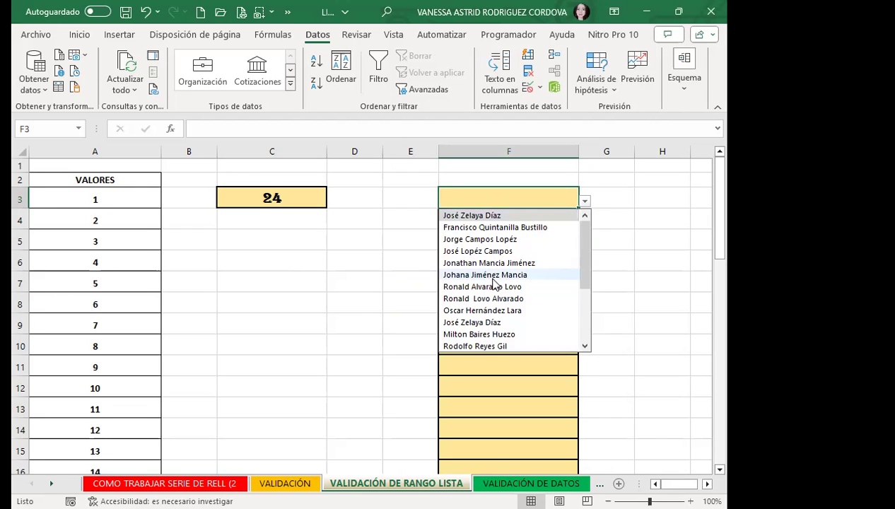
scroll(126, 257, "down", 7)
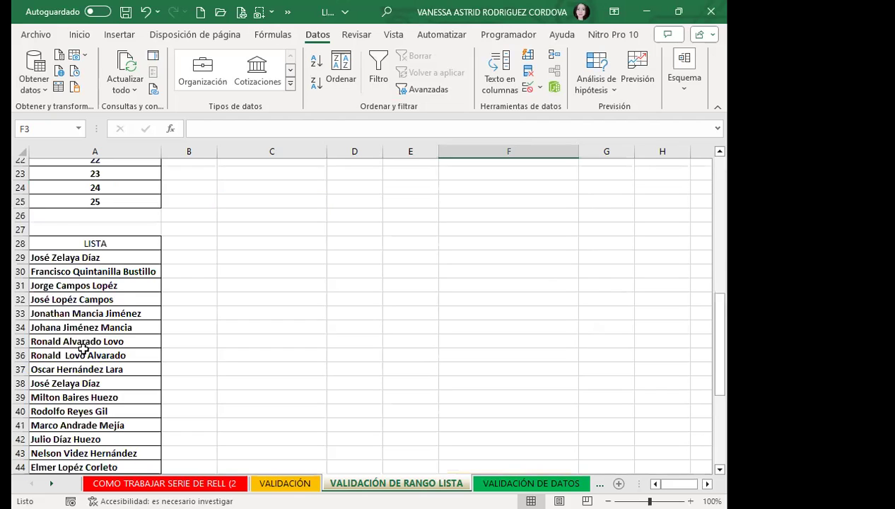
left_click(126, 354)
scroll(219, 349, "up", 3)
scroll(340, 375, "up", 4)
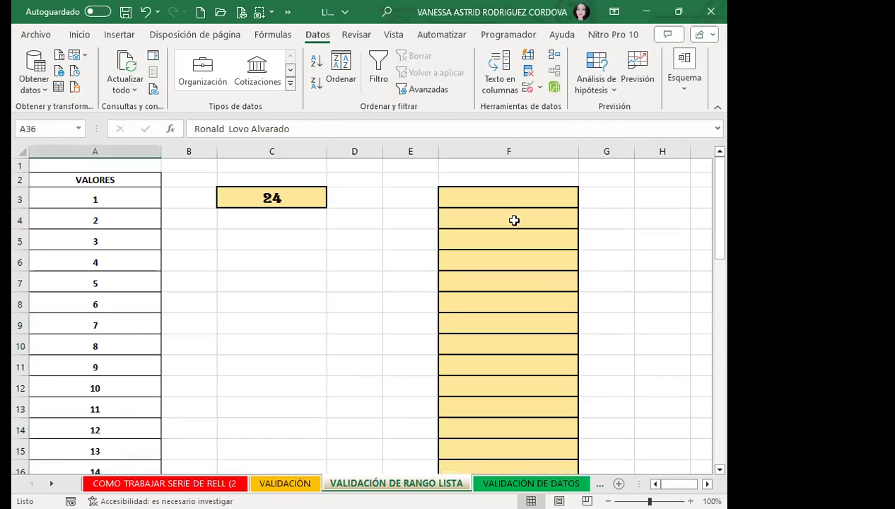
left_click(561, 199)
left_click(585, 203)
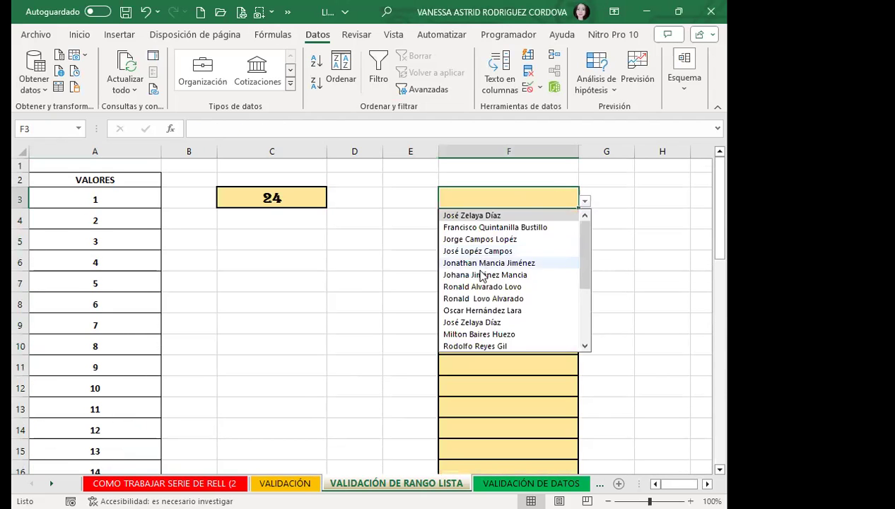
left_click(473, 269)
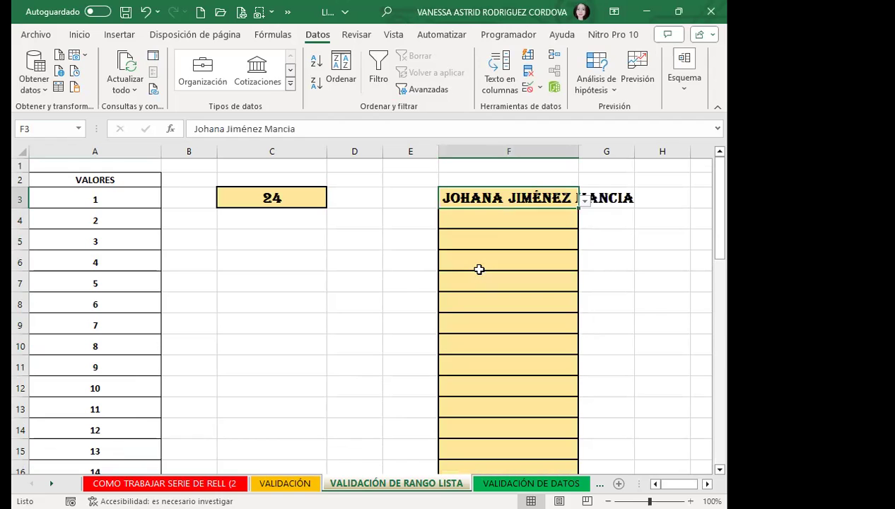
double_click(579, 151)
mouse_move(535, 195)
left_mouse_down()
mouse_move(535, 438)
mouse_move(558, 400)
mouse_move(106, 85)
left_mouse_up()
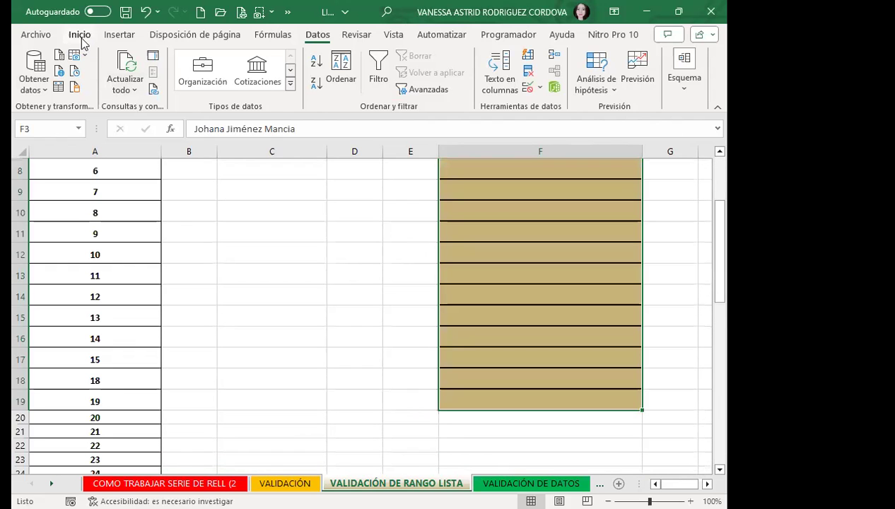
- Set the column F name cells to Amasis MT Pro Medium and narrow column F slightly
left_click(79, 34)
left_click(146, 56)
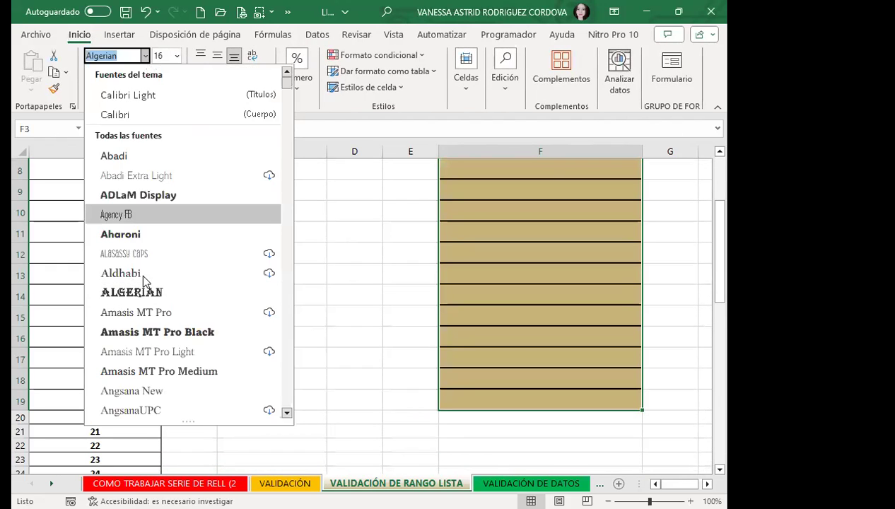
left_click(156, 371)
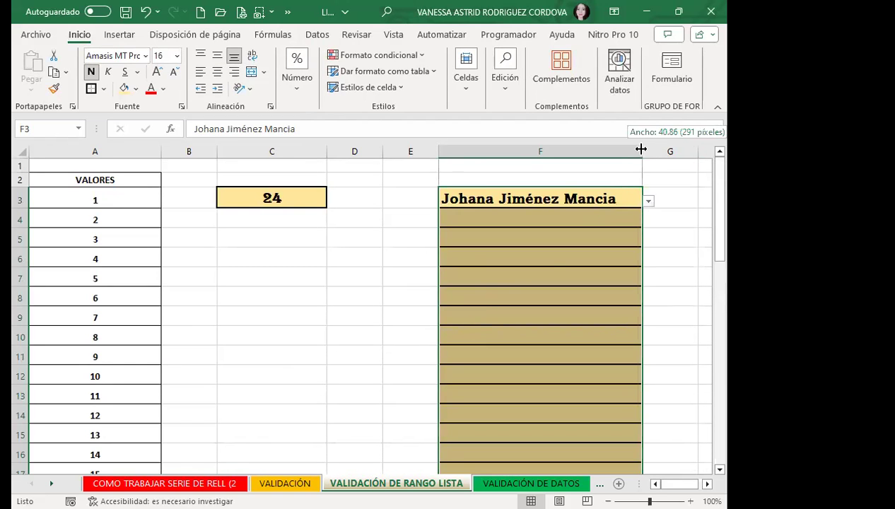
left_click_drag(641, 144, 627, 144)
left_click(562, 256)
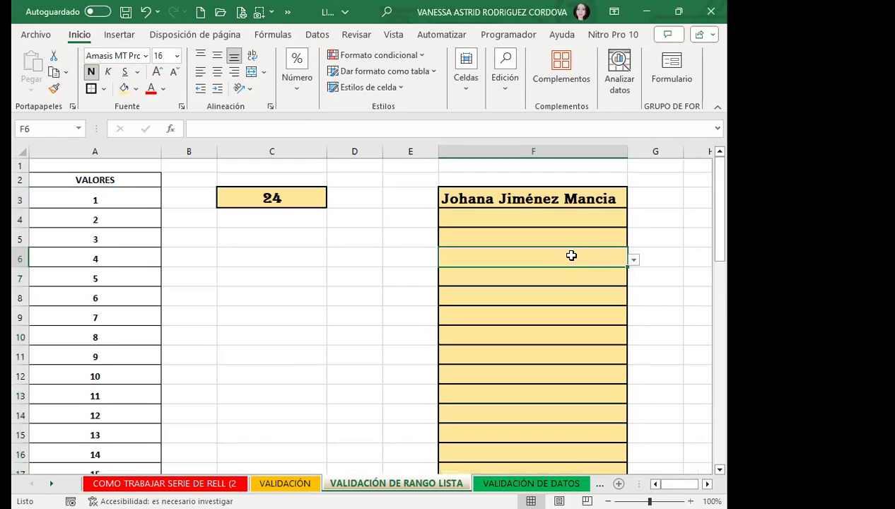
- Pick listed names for F6 and F11 from their dropdowns
left_click(633, 260)
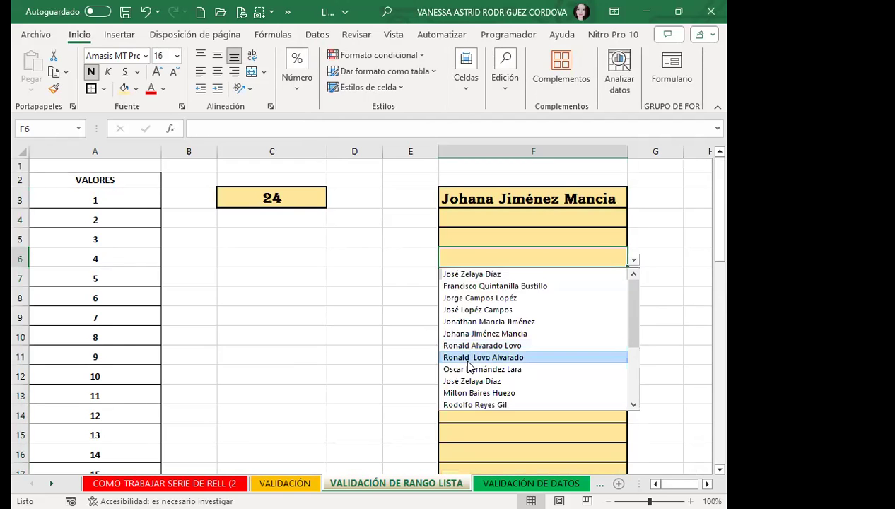
left_click(468, 362)
left_click(597, 361)
left_click(633, 359)
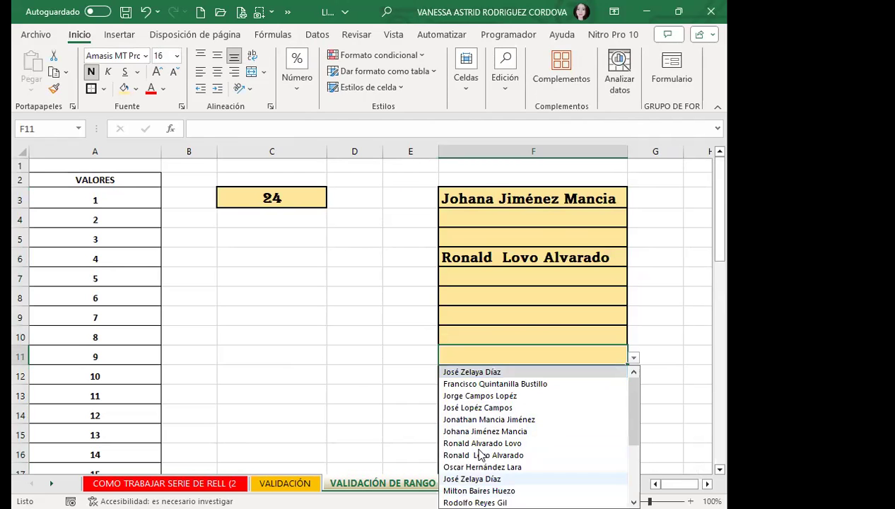
key("Return")
scroll(617, 333, "down", 1)
- Pick listed names for F15 and F8 from their dropdowns
left_click(602, 393)
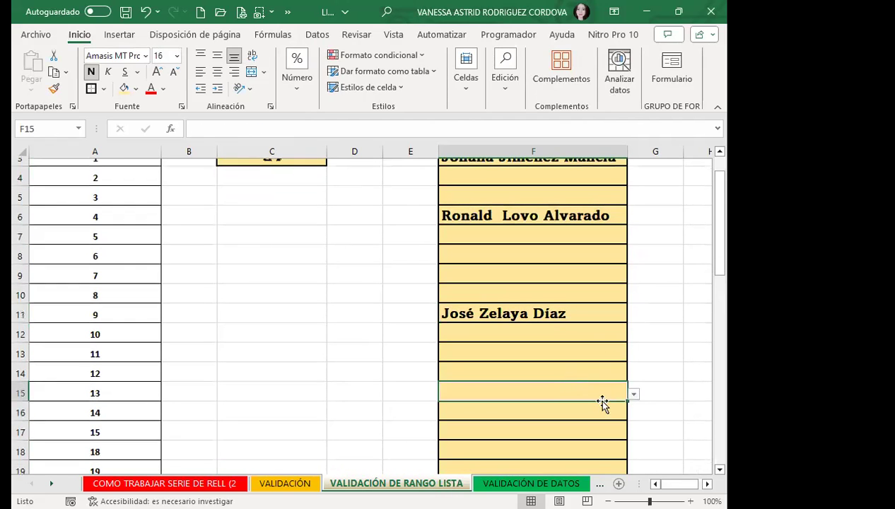
left_click(633, 394)
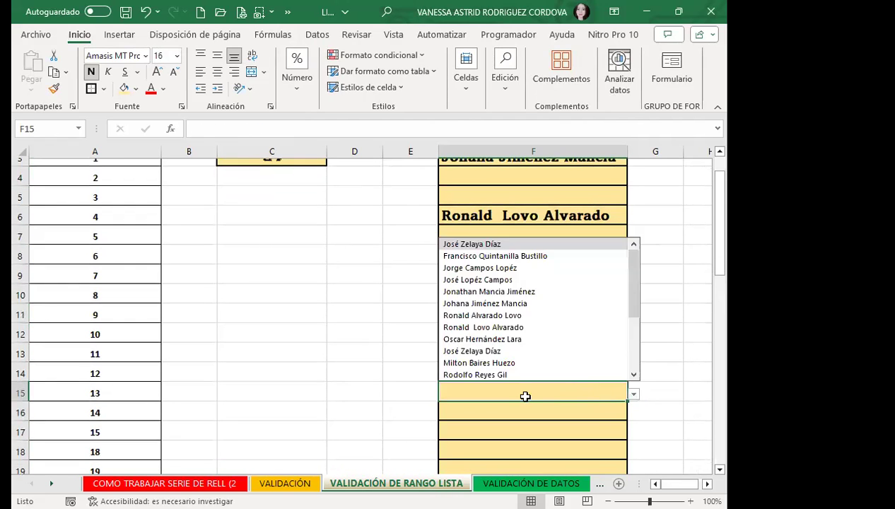
left_click(471, 375)
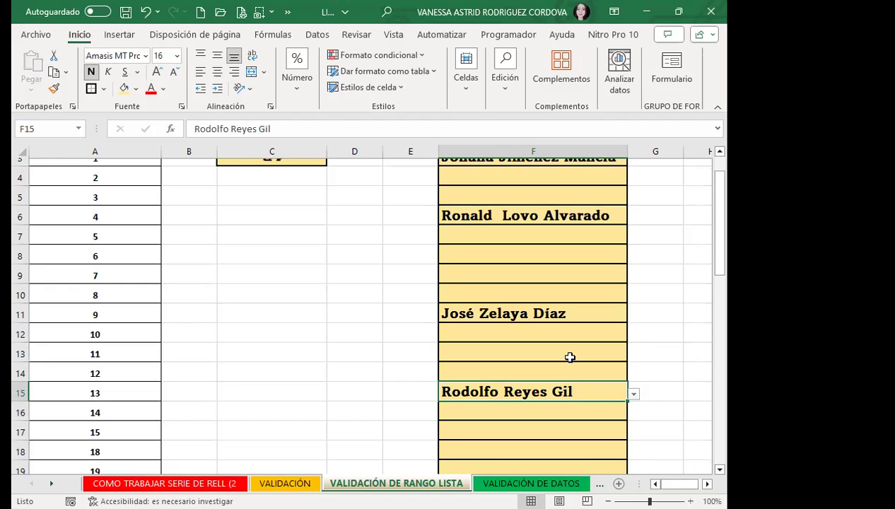
left_click(590, 254)
left_click(633, 258)
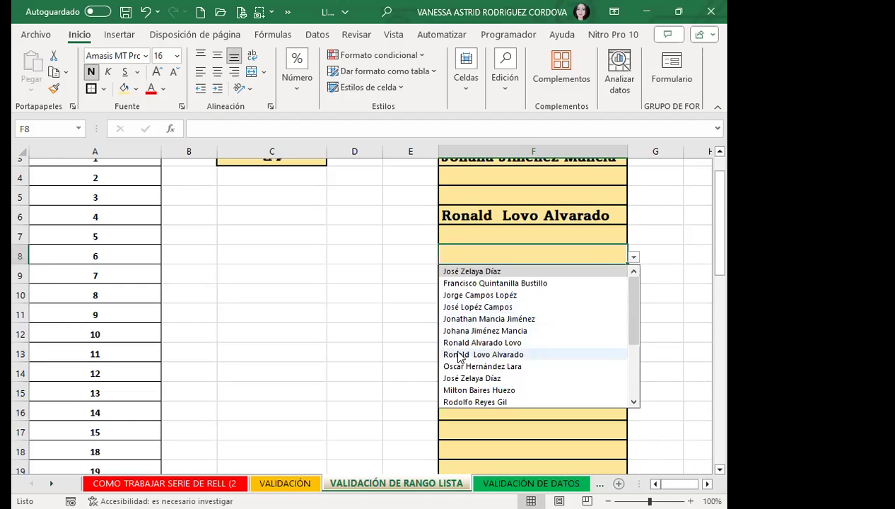
left_click(470, 296)
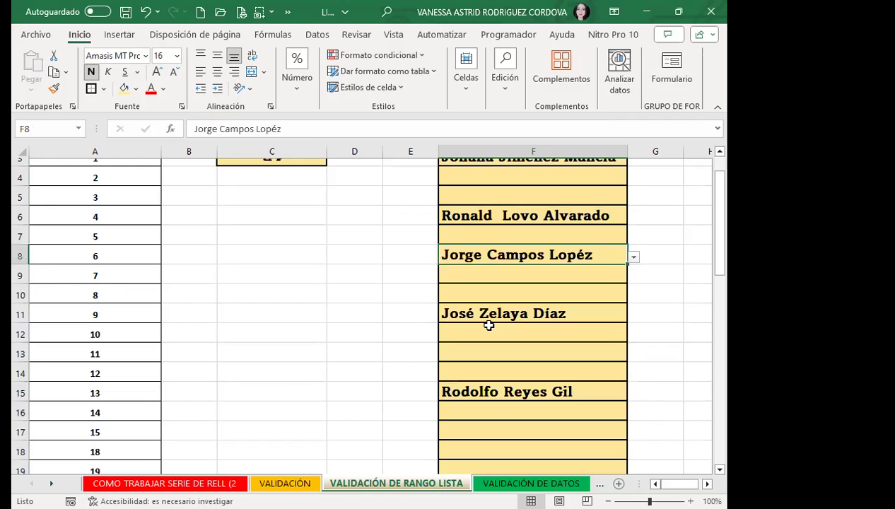
left_click(463, 347)
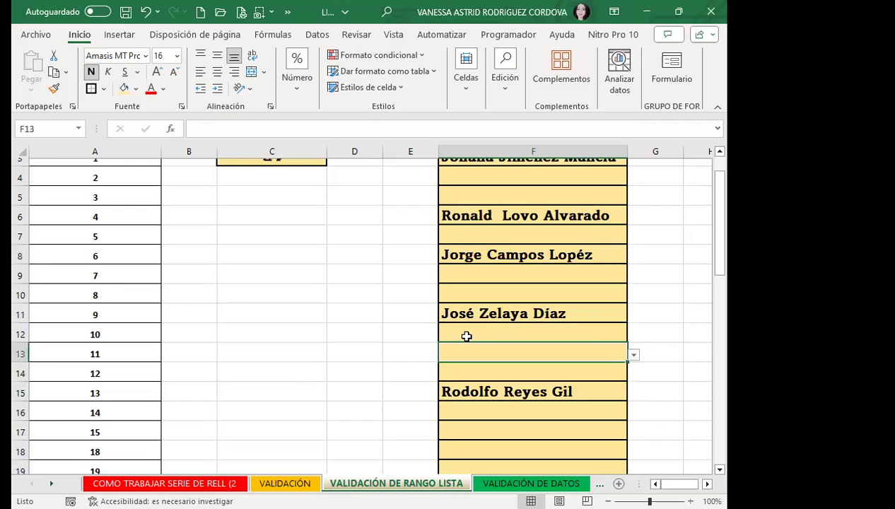
type("CARLOS DANIEL MARTINEZ")
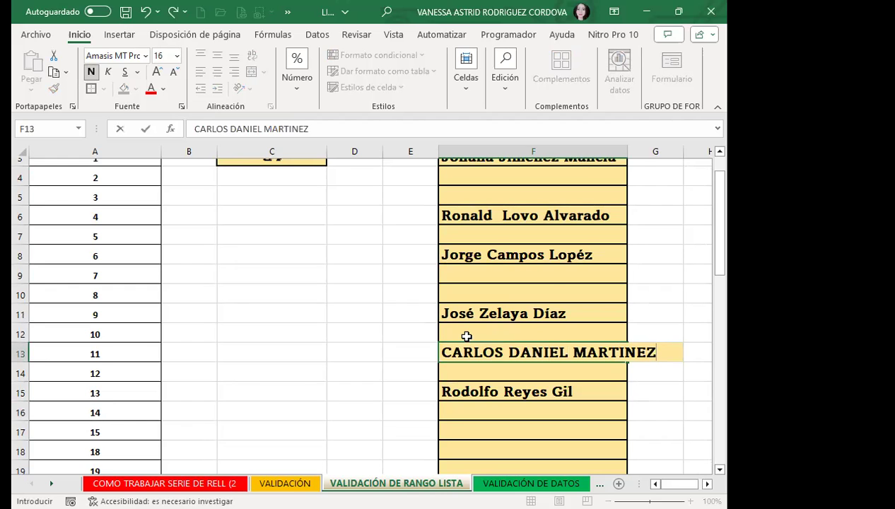
key("Return")
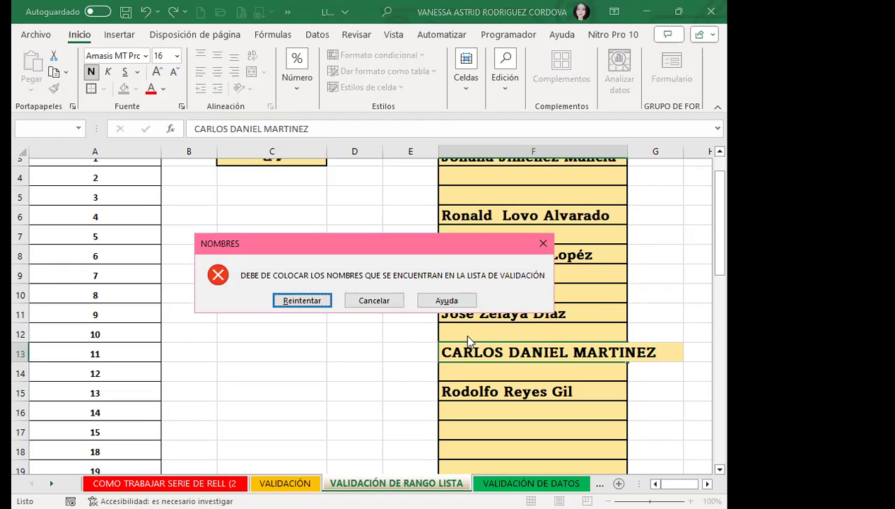
left_click(311, 301)
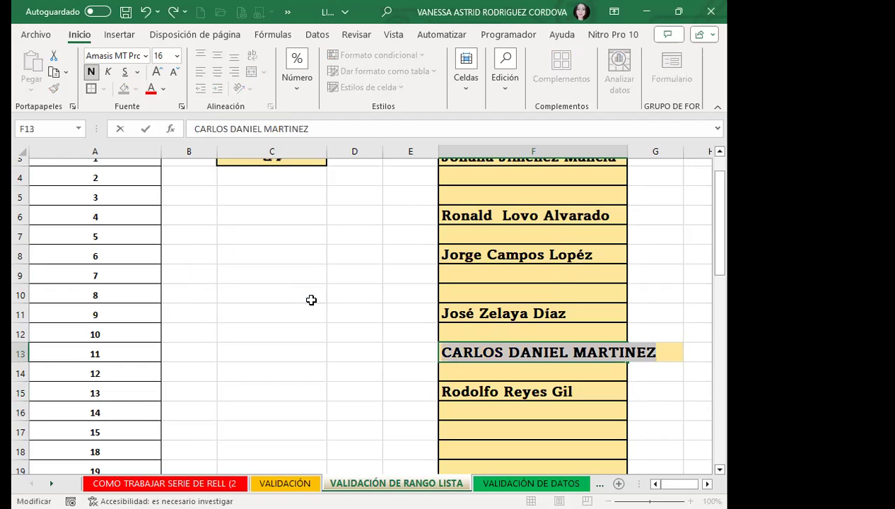
key("BackSpace")
left_click(373, 373)
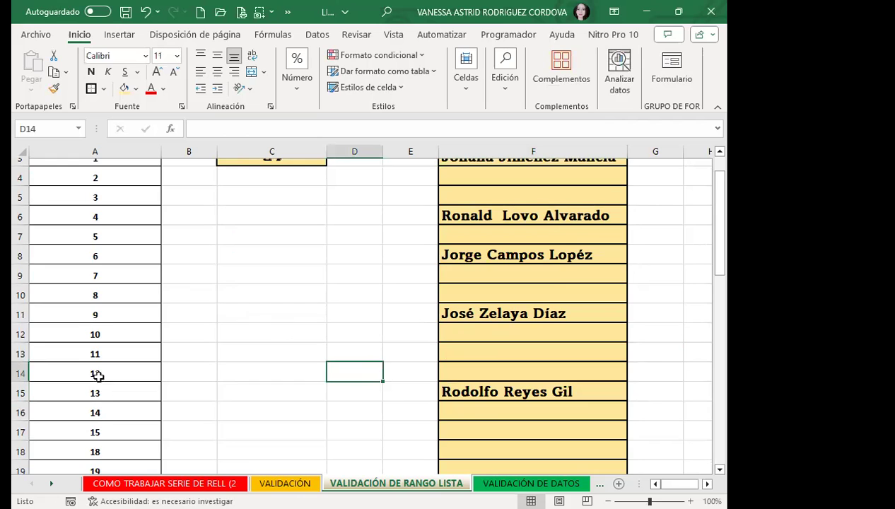
- Select the names in A51:A54 of the source list
scroll(95, 368, "down", 7)
scroll(87, 358, "down", 1)
scroll(88, 359, "down", 2)
scroll(90, 353, "down", 4)
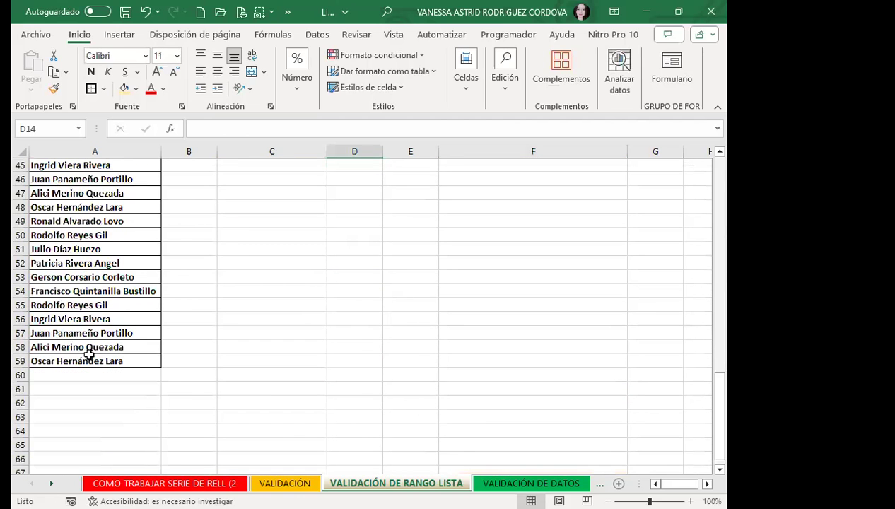
left_click_drag(82, 250, 73, 289)
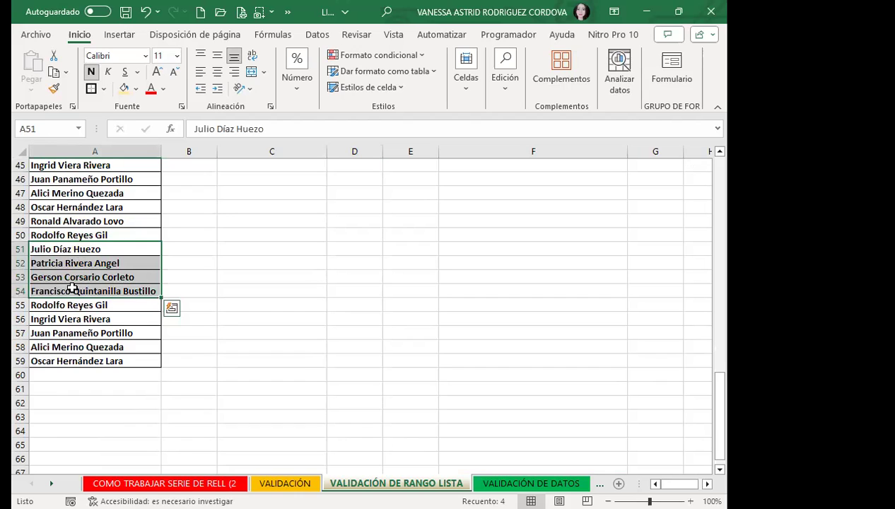
scroll(550, 360, "up", 15)
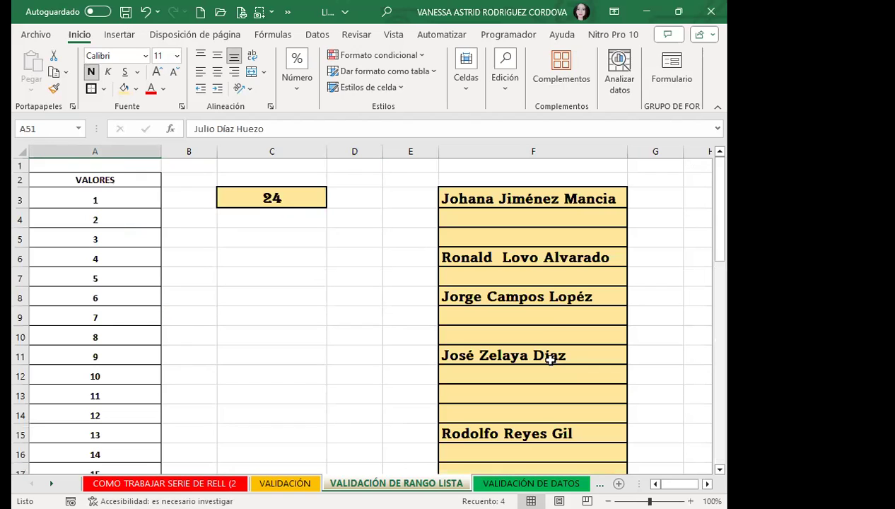
- Enter a listed name in F9, add sheet Hoja2, and copy F5's yellow formatting
left_click(561, 322)
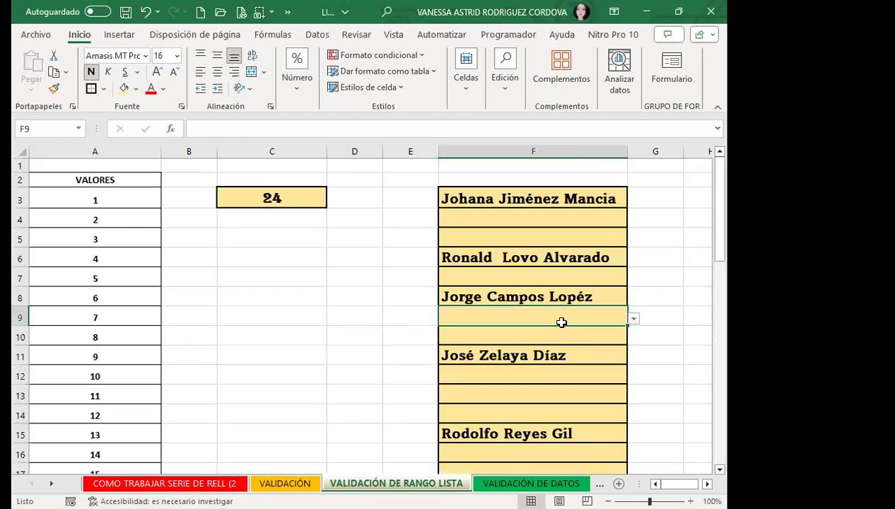
left_click(632, 319)
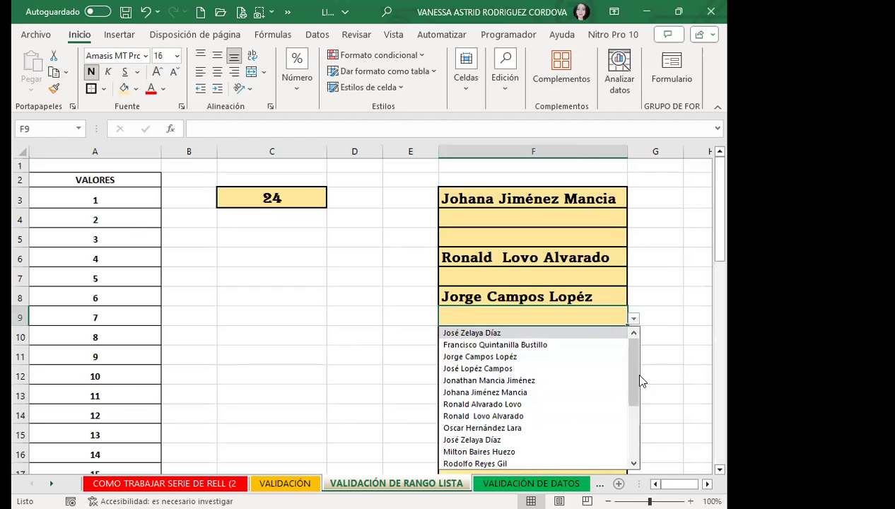
left_click_drag(639, 380, 653, 451)
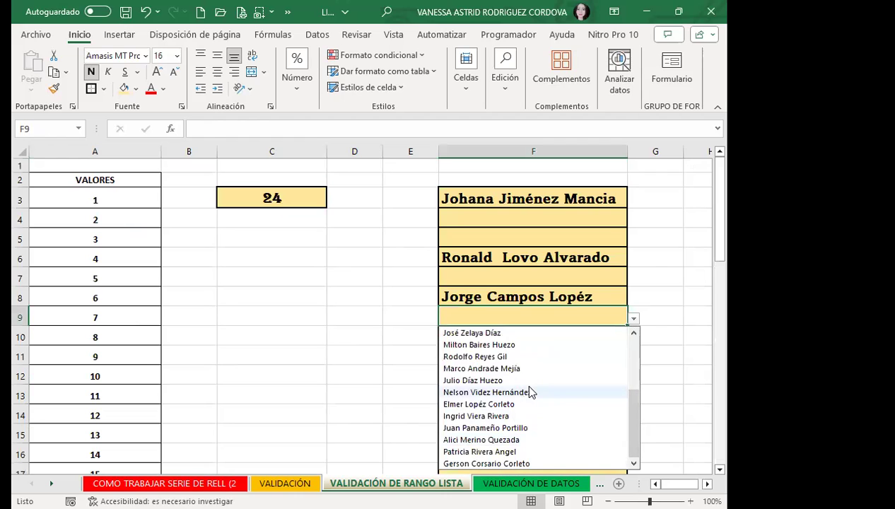
left_click(474, 417)
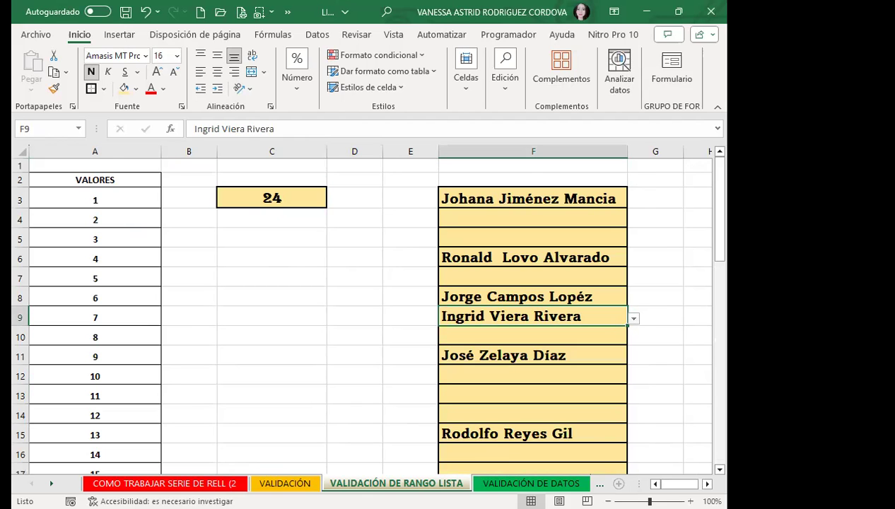
left_click(619, 484)
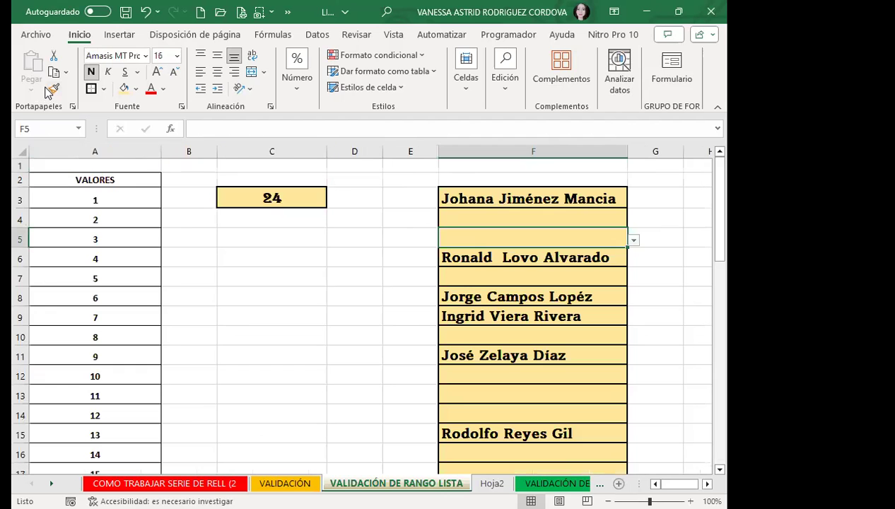
left_click(53, 88)
- Paint the yellow bordered formatting onto Hoja2 cells G3:G16 and widen column G
left_click(492, 483)
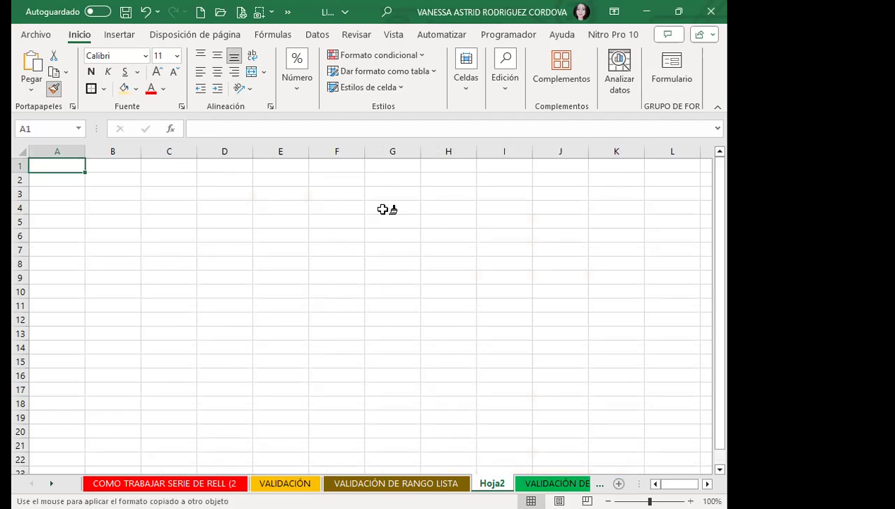
left_click_drag(382, 193, 381, 452)
left_click_drag(419, 151, 518, 151)
left_click(269, 280)
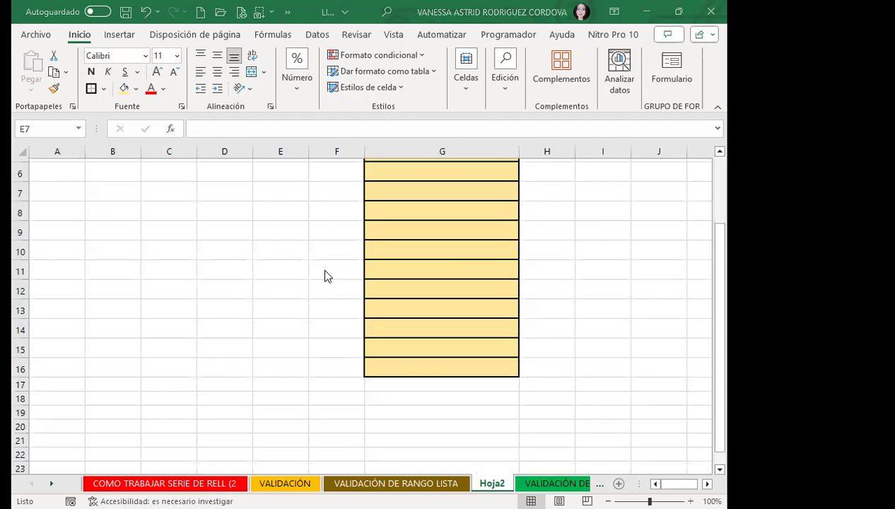
left_click_drag(424, 203, 427, 385)
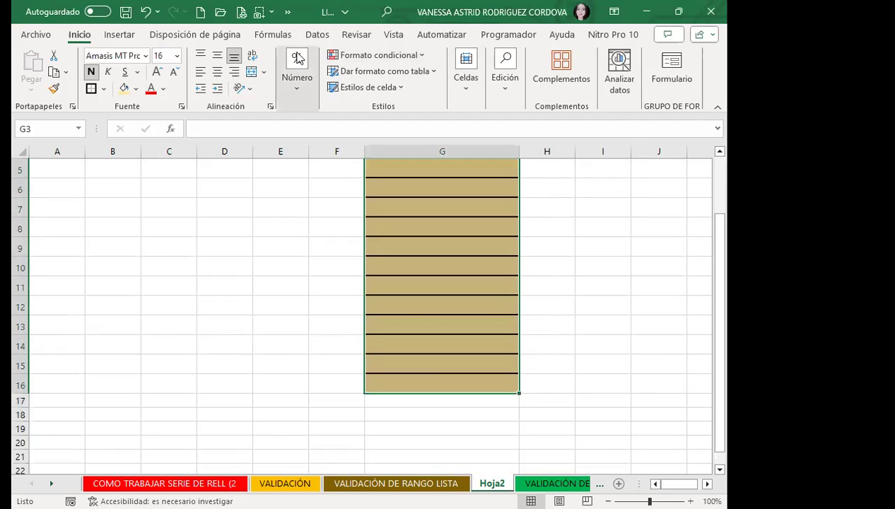
left_click(318, 33)
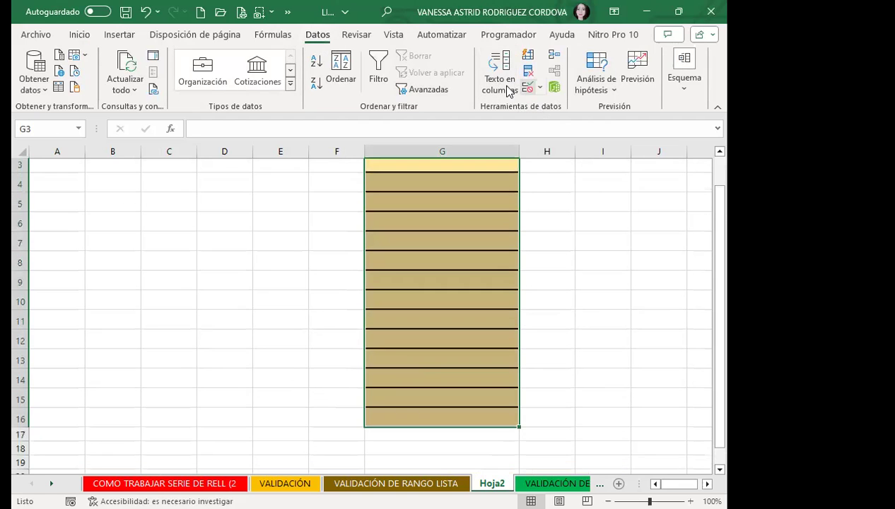
- Add list validation with source =LISTA to Hoja2 cells G3:G16
left_click(527, 88)
left_click(333, 134)
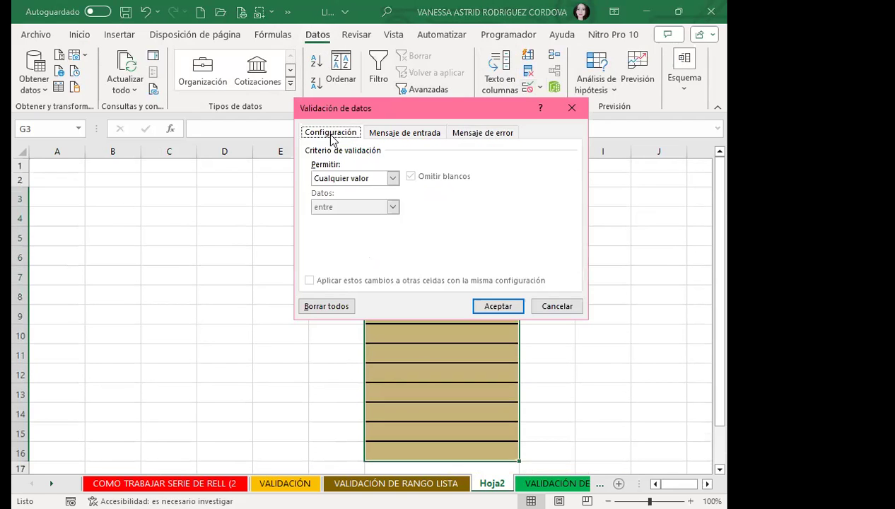
left_click(393, 178)
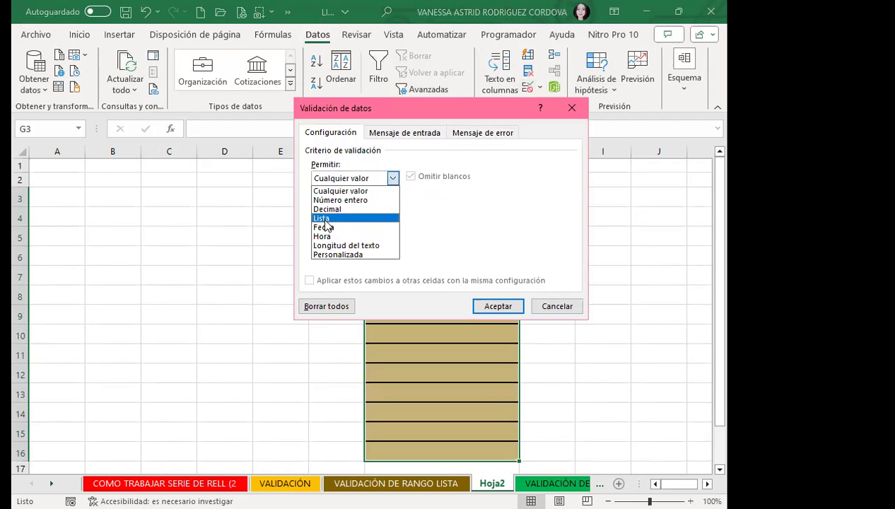
left_click(346, 217)
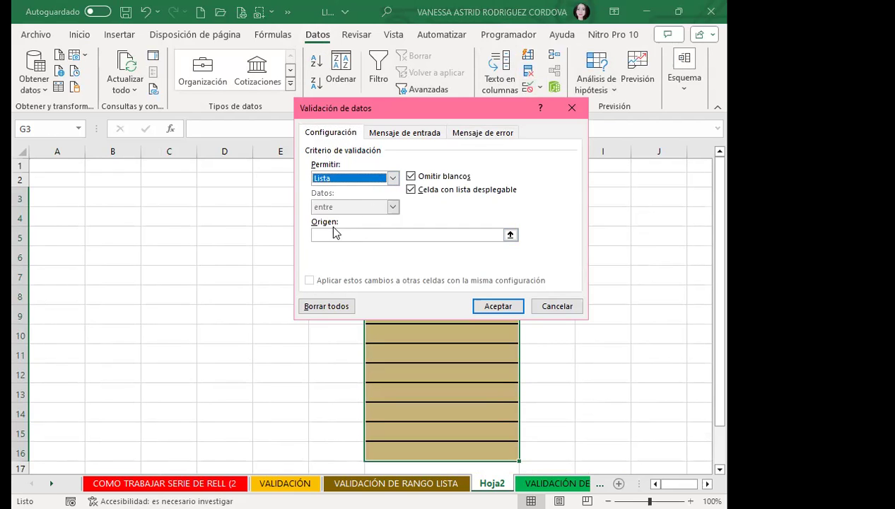
left_click(314, 236)
type("=LIDT")
key("BackSpace")
key("BackSpace")
key("BackSpace")
type("ISTA")
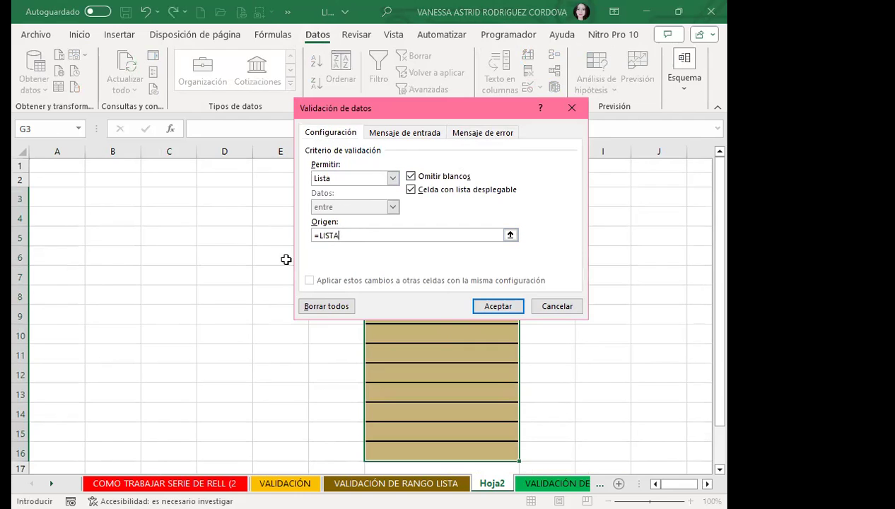
left_click(498, 308)
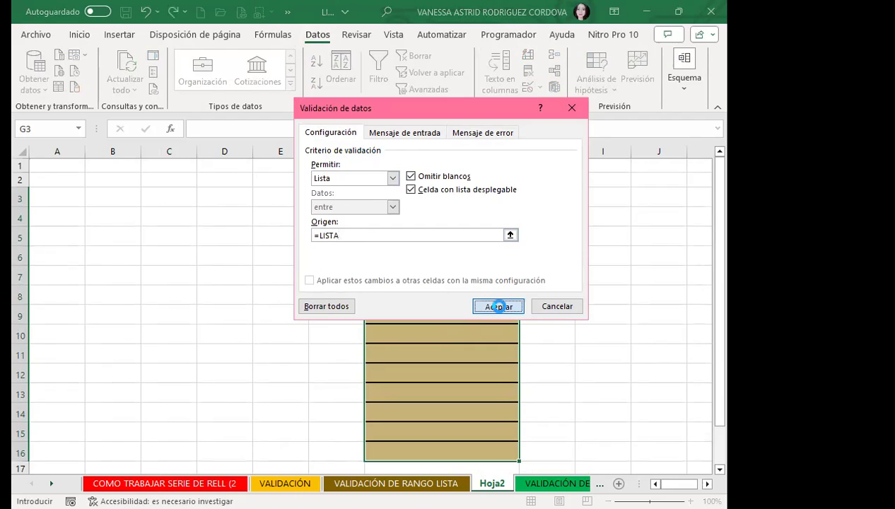
left_click(441, 291)
- Choose a listed name for G8 and widen column G so names fit
left_click(525, 298)
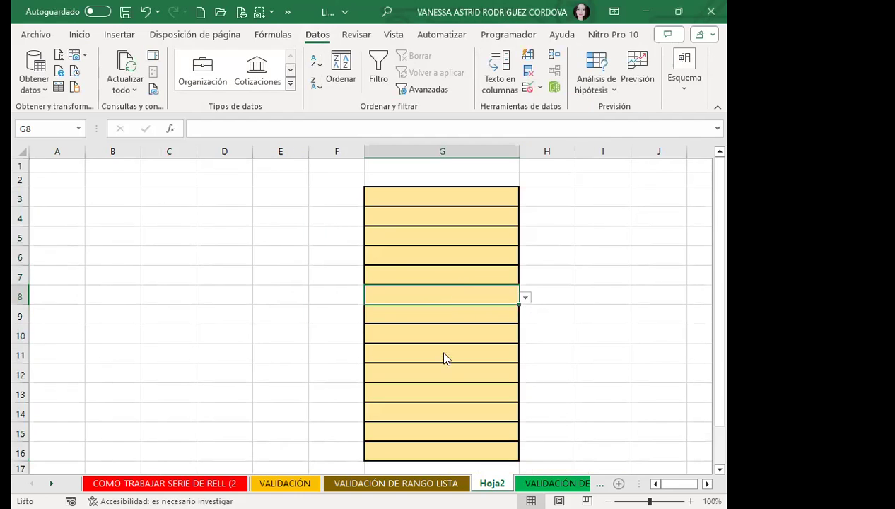
left_click(438, 354)
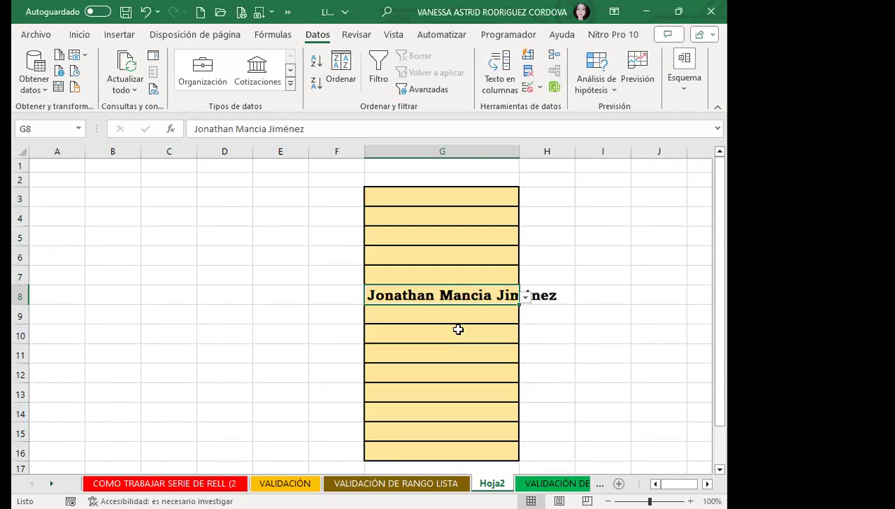
left_click(513, 148)
left_click_drag(519, 147, 563, 147)
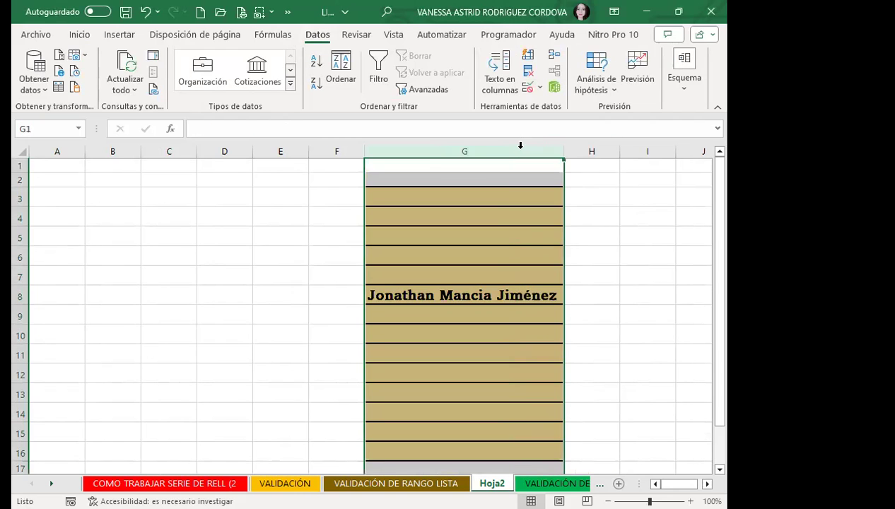
- Fill G6, G13 and G10 with names from their LISTA dropdowns
left_click(498, 257)
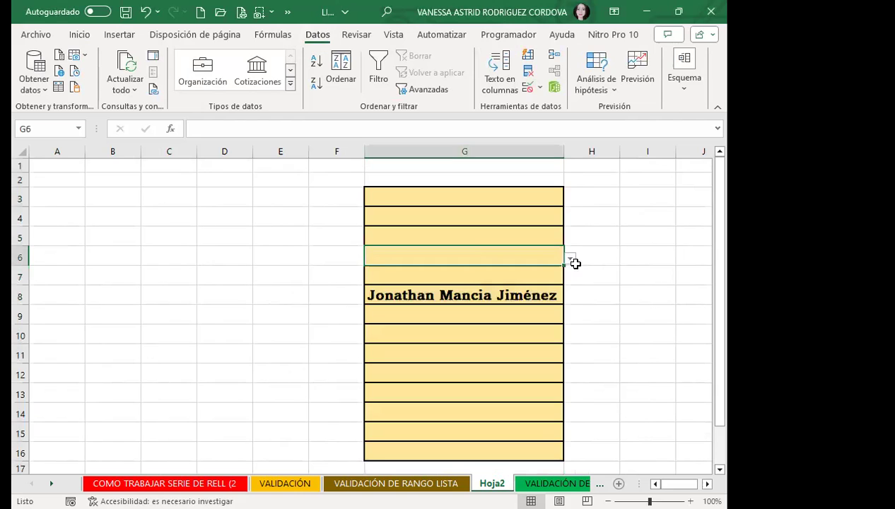
left_click(570, 258)
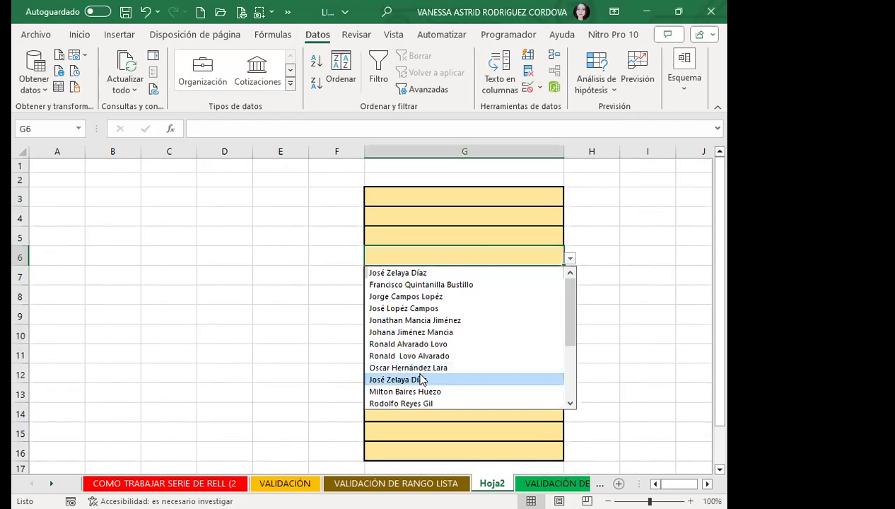
left_click(413, 379)
left_click(538, 392)
left_click(569, 396)
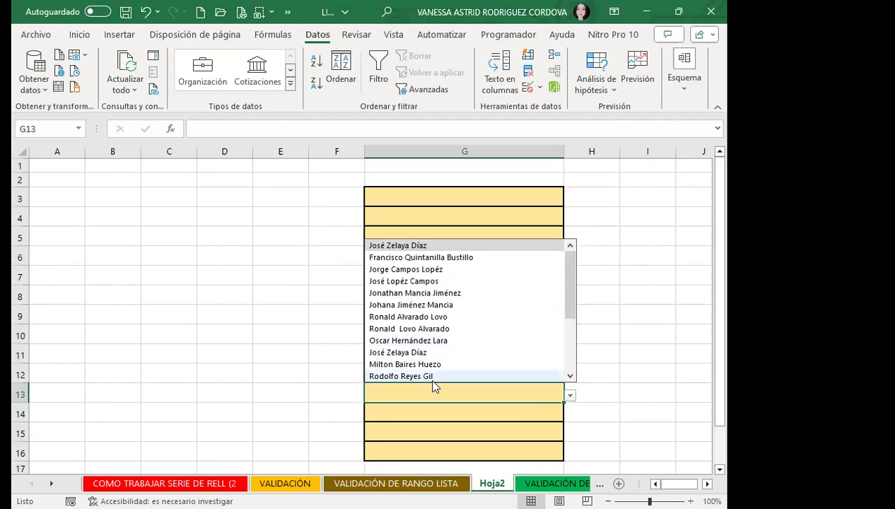
left_click(431, 376)
left_click(443, 333)
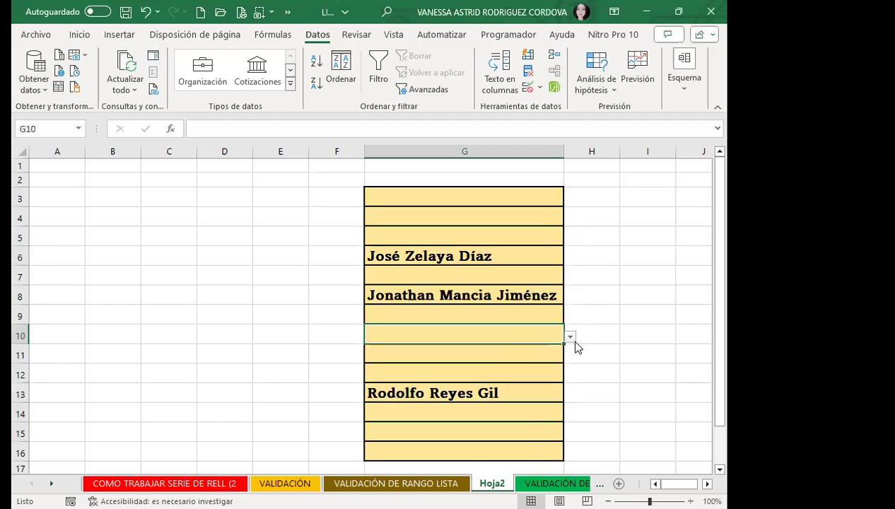
left_click(569, 338)
scroll(566, 373, "down", 3)
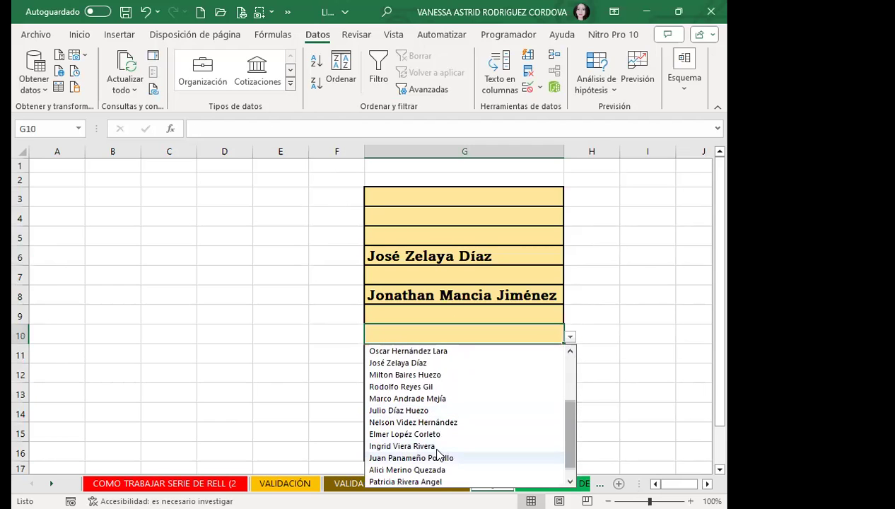
left_click(492, 457)
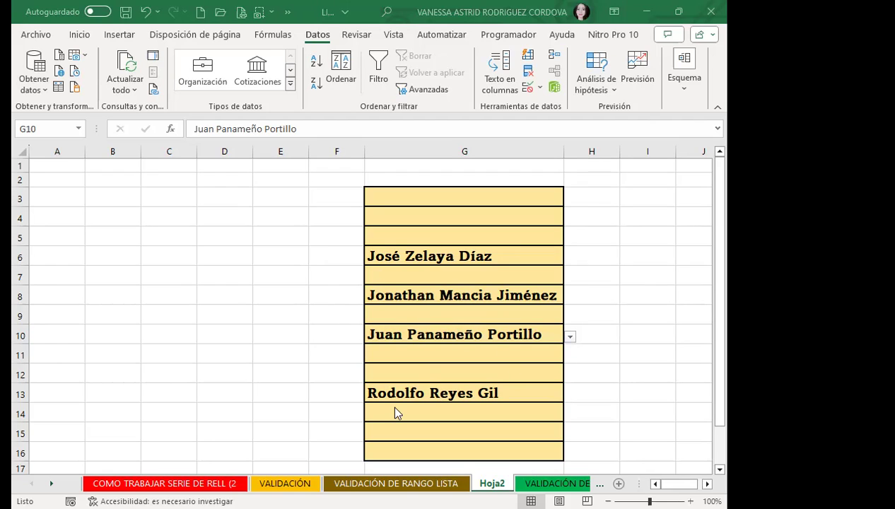
left_click(387, 485)
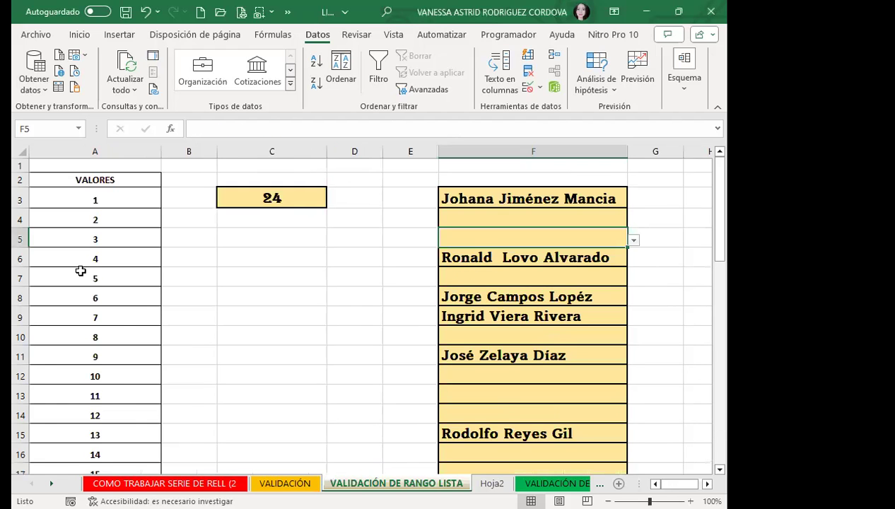
scroll(80, 269, "down", 8)
scroll(80, 268, "down", 4)
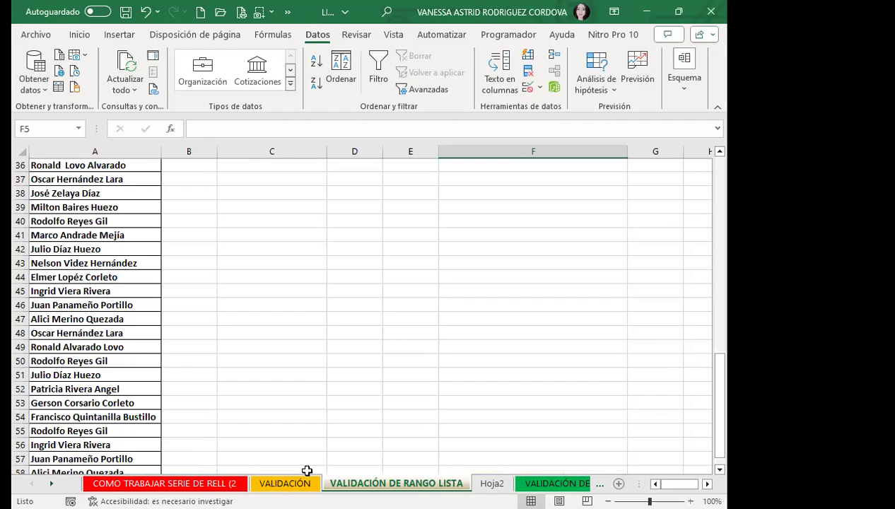
scroll(18, 221, "up", 3)
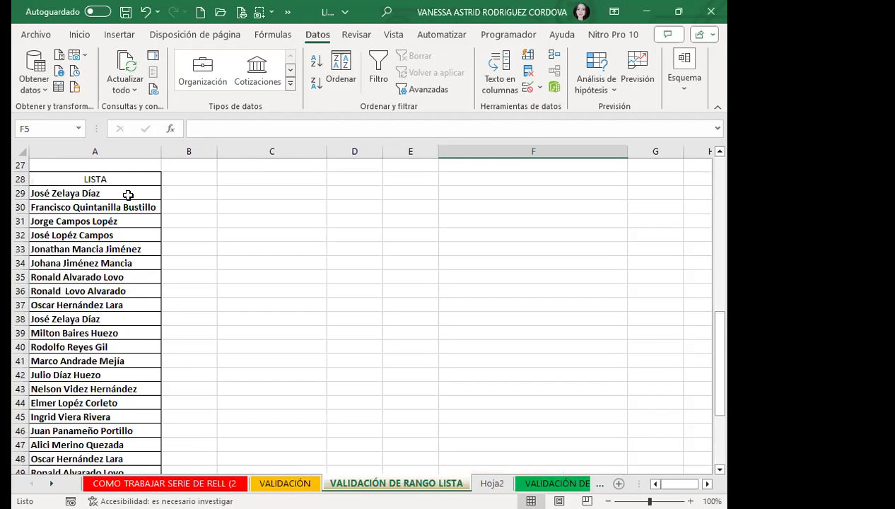
left_click_drag(128, 195, 107, 346)
key("Delete")
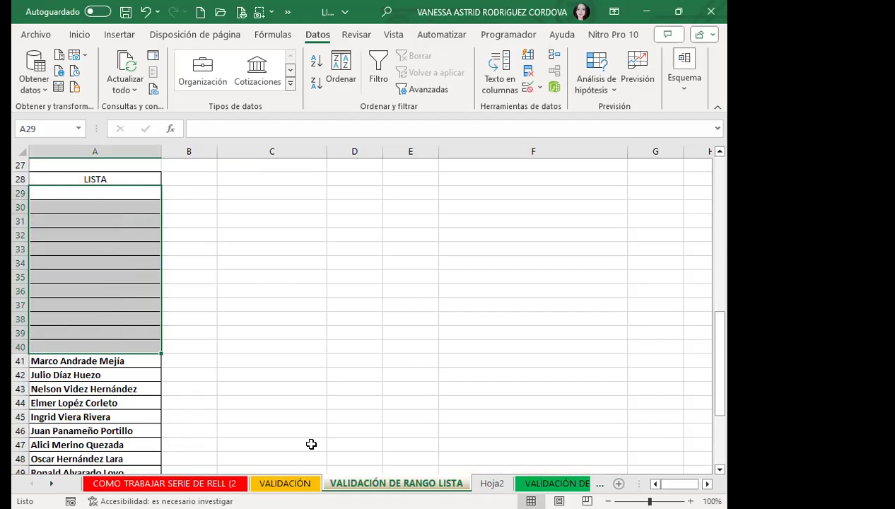
left_click(491, 484)
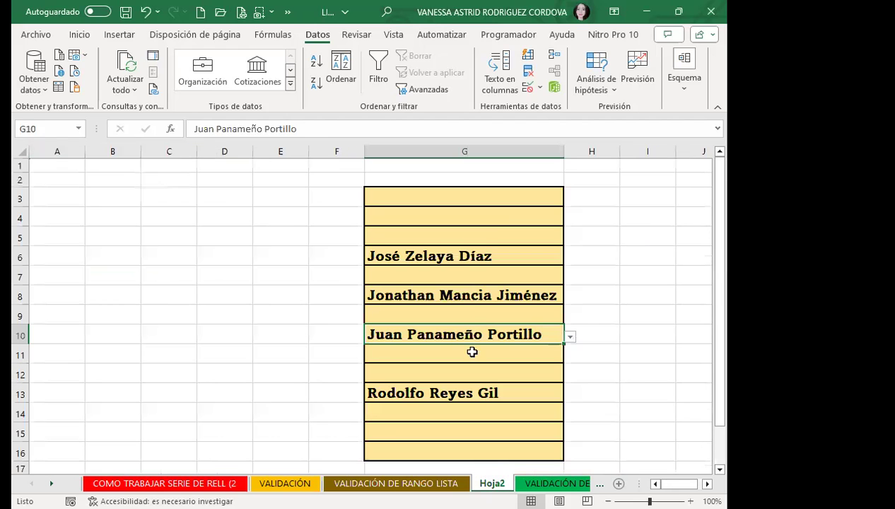
left_click(522, 197)
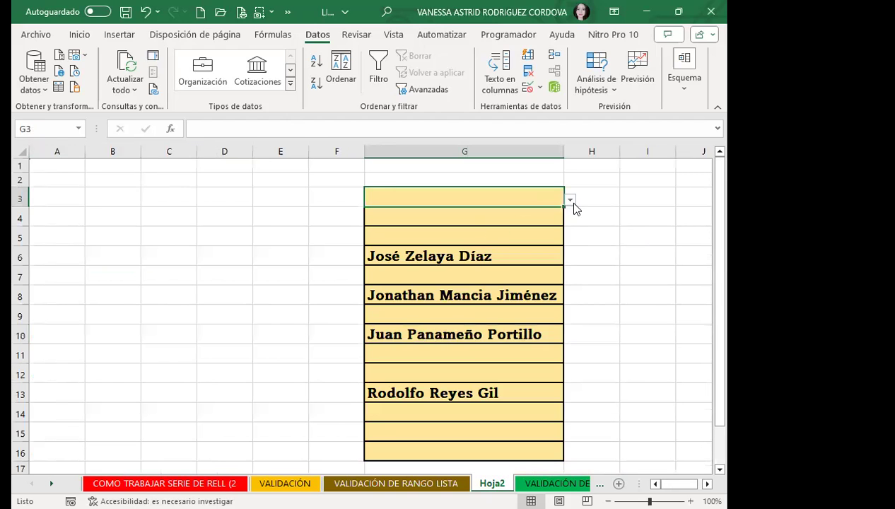
left_click(570, 200)
scroll(464, 246, "down", 1)
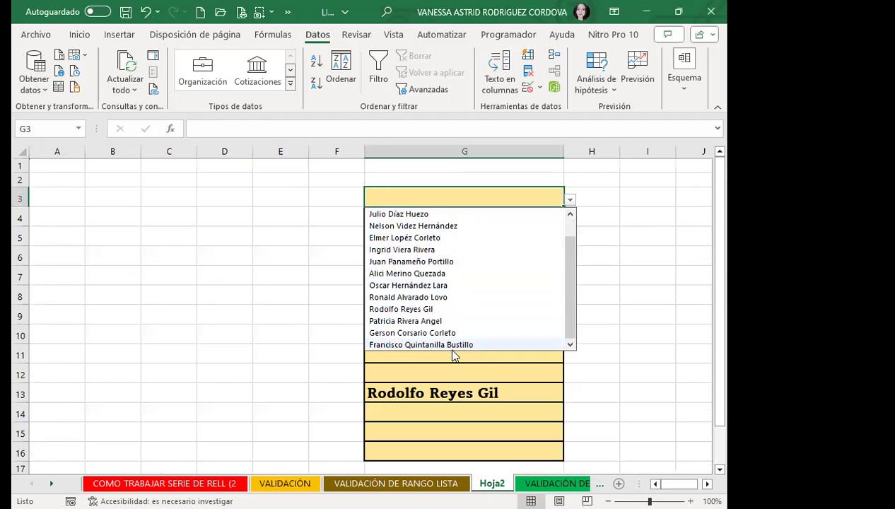
scroll(424, 335, "up", 1)
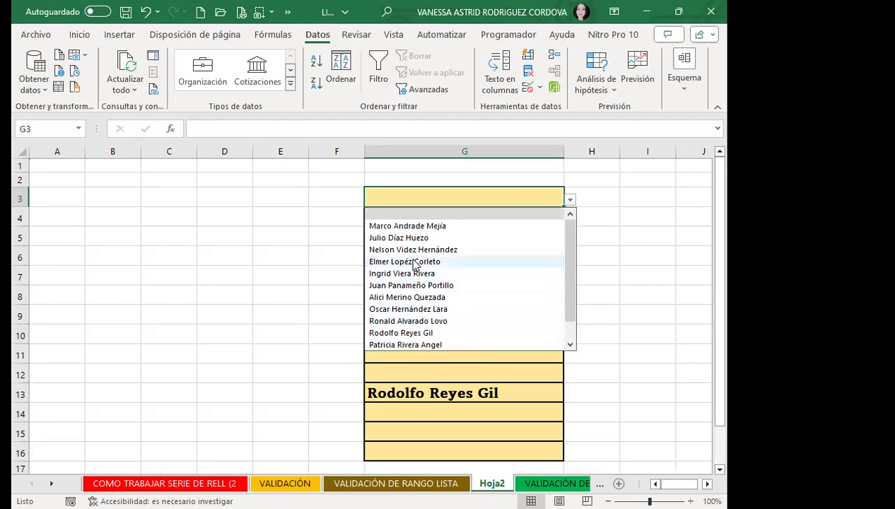
left_click(396, 482)
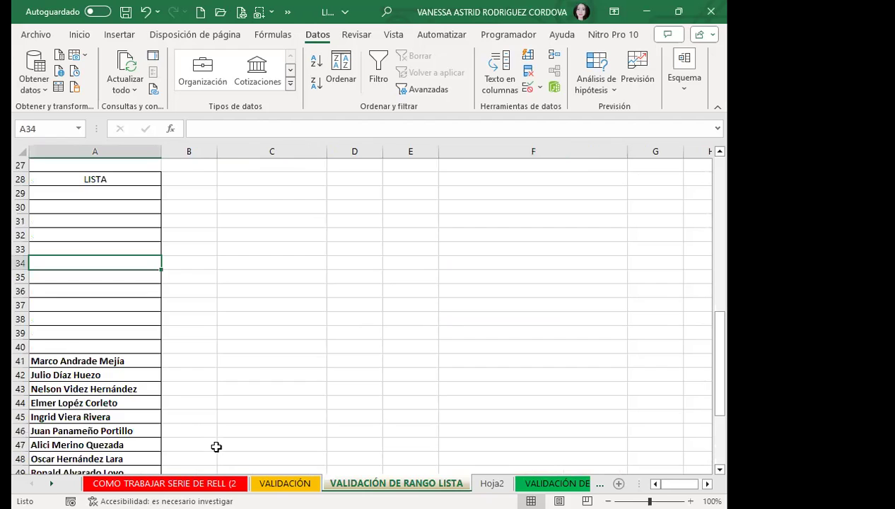
left_click(136, 250)
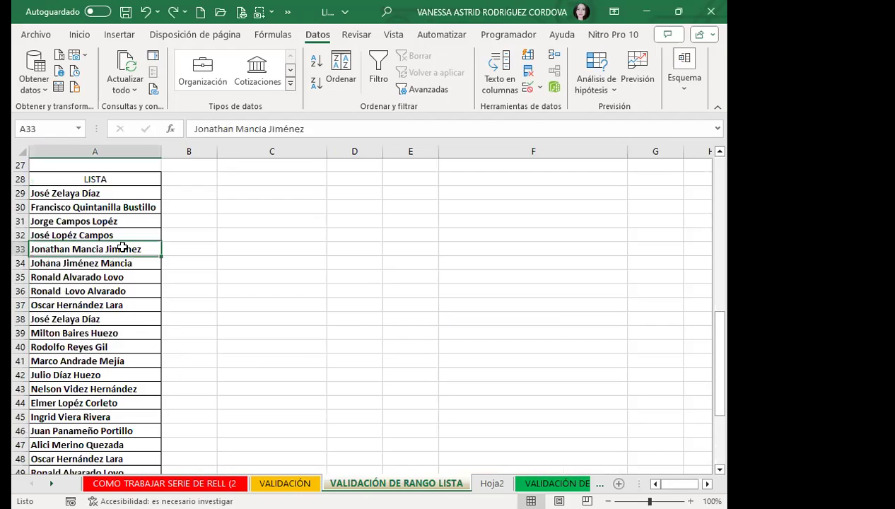
left_click(492, 483)
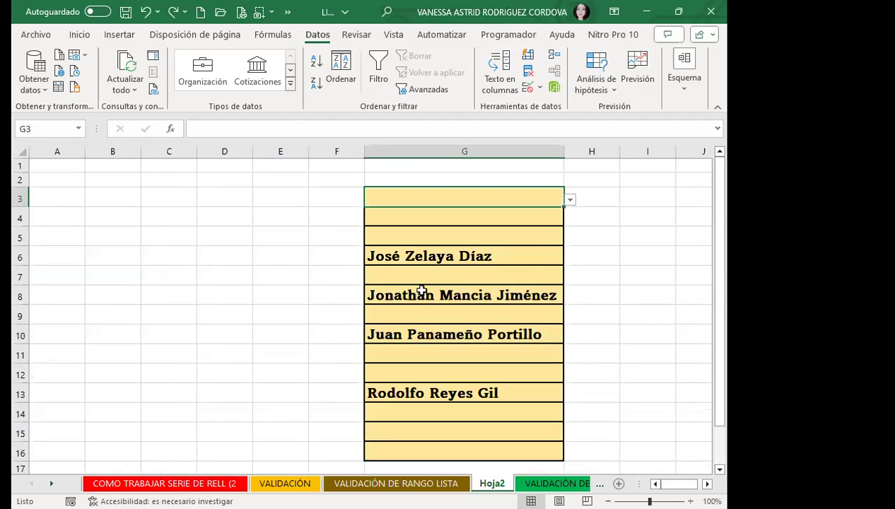
- Choose a name for G12 from its LISTA dropdown
scroll(424, 289, "down", 2)
left_click(443, 289)
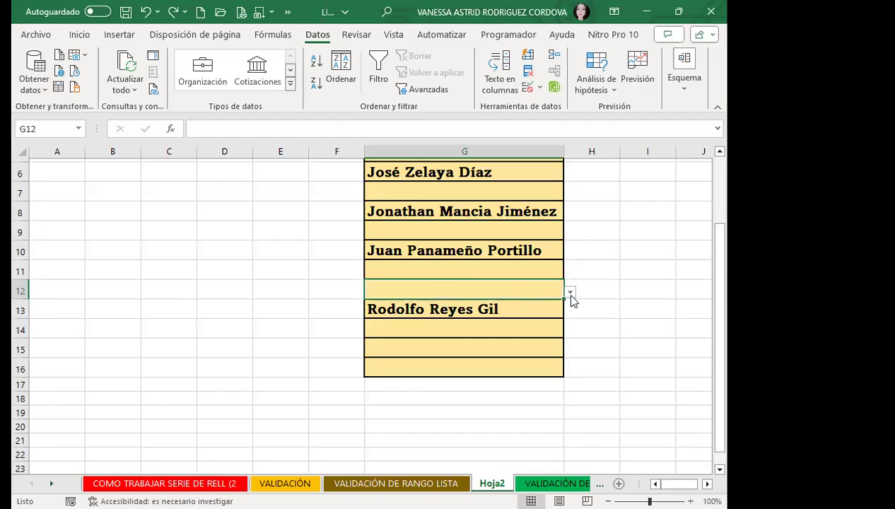
left_click(569, 291)
scroll(410, 365, "down", 3)
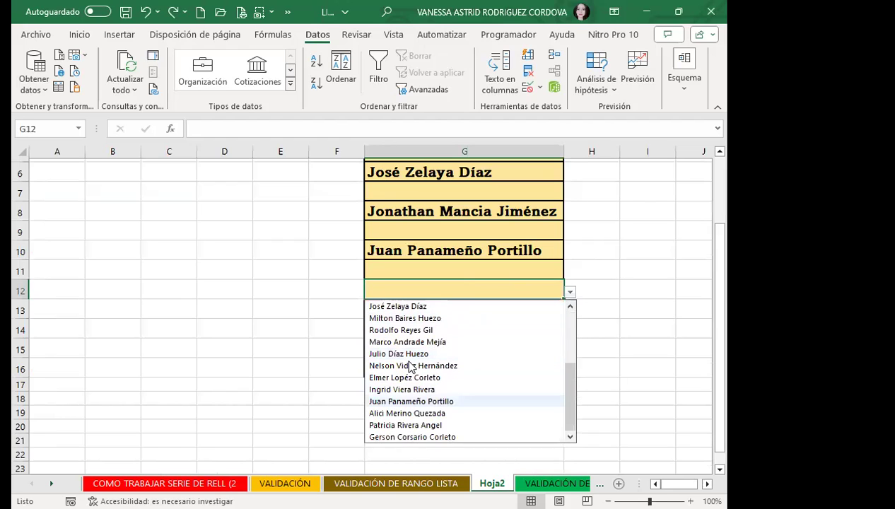
left_click(393, 437)
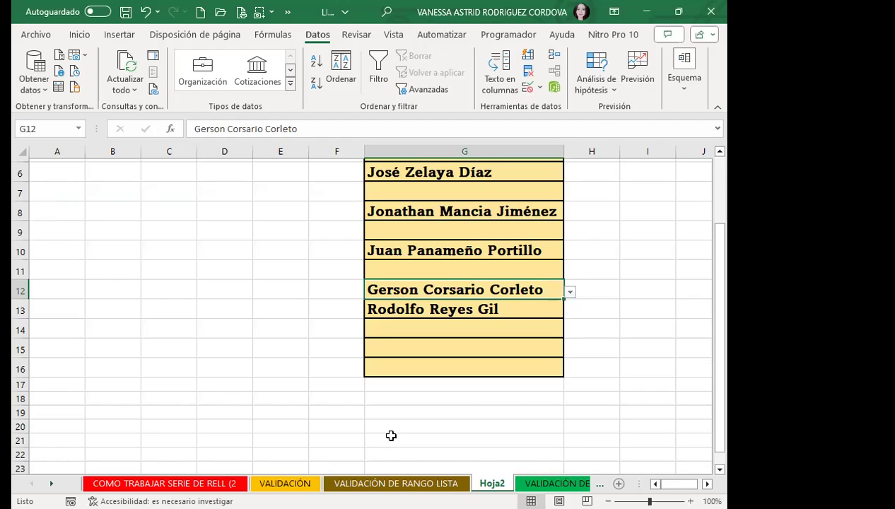
- Choose a name for G15 from its LISTA dropdown, reopening the list to change it
scroll(509, 304, "down", 1)
left_click(508, 306)
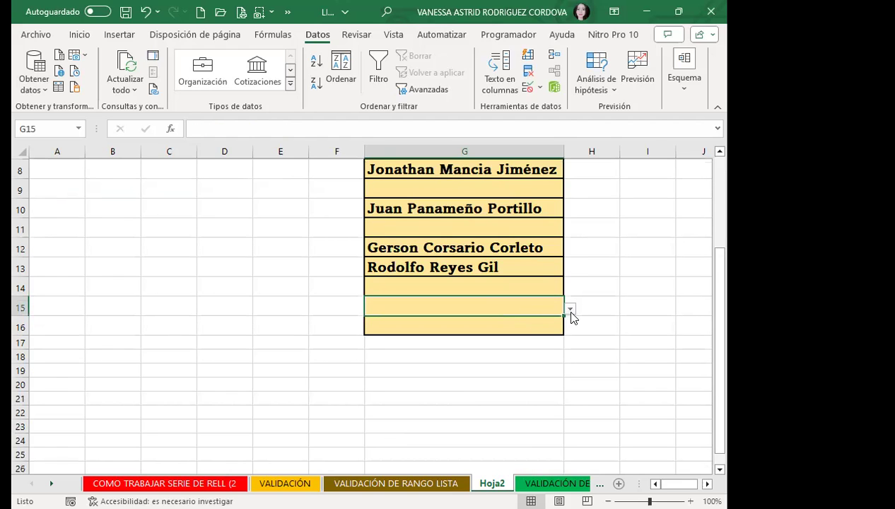
left_click(569, 309)
left_click(393, 370)
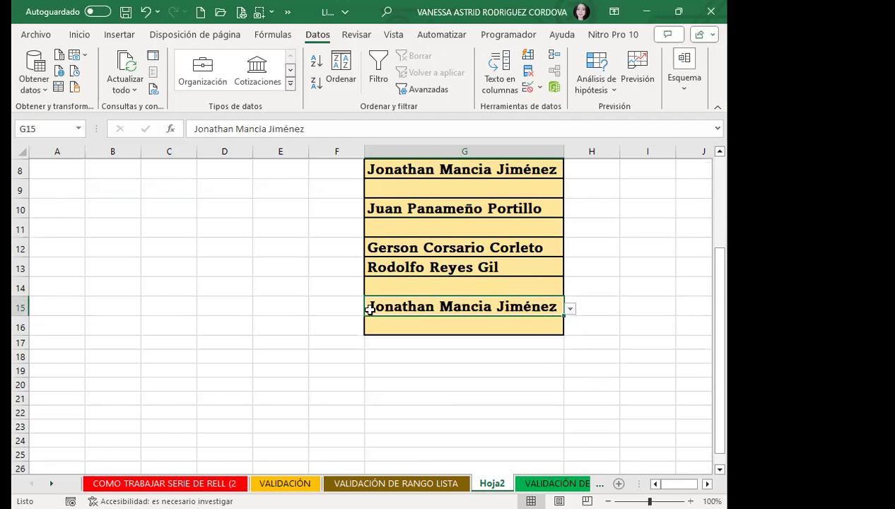
left_click(570, 309)
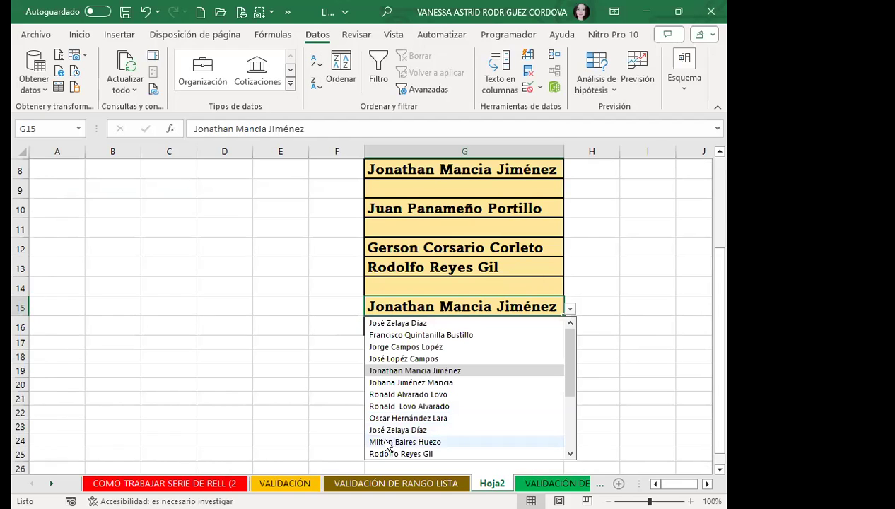
- Confirm the G15 name and go to the VALIDACIÓN DE DATOS sheet
key("Return")
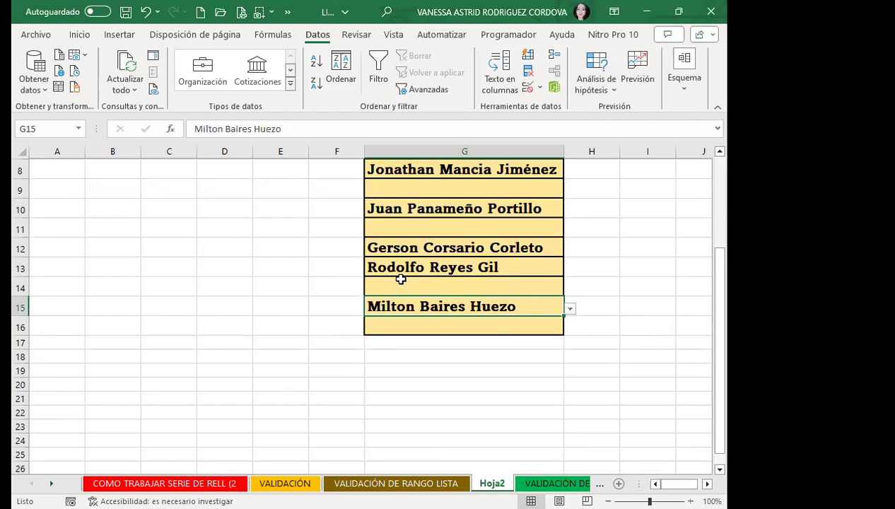
scroll(396, 277, "up", 3)
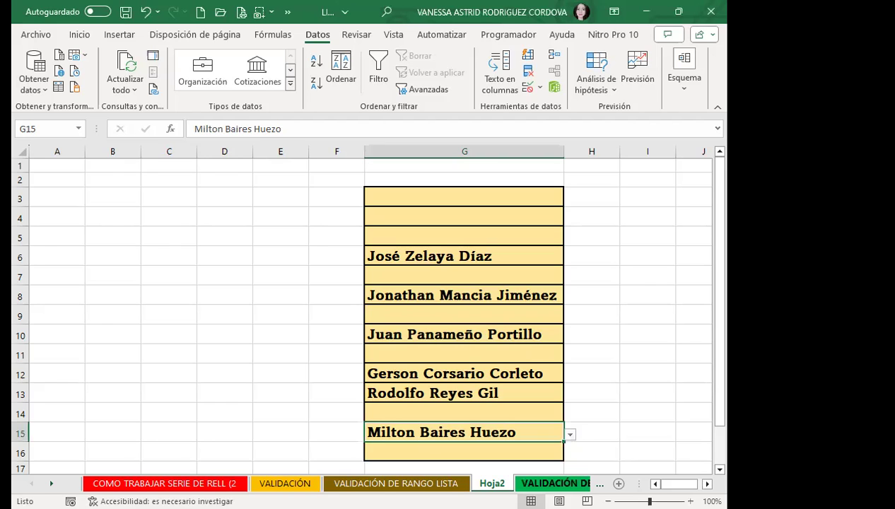
left_click(557, 483)
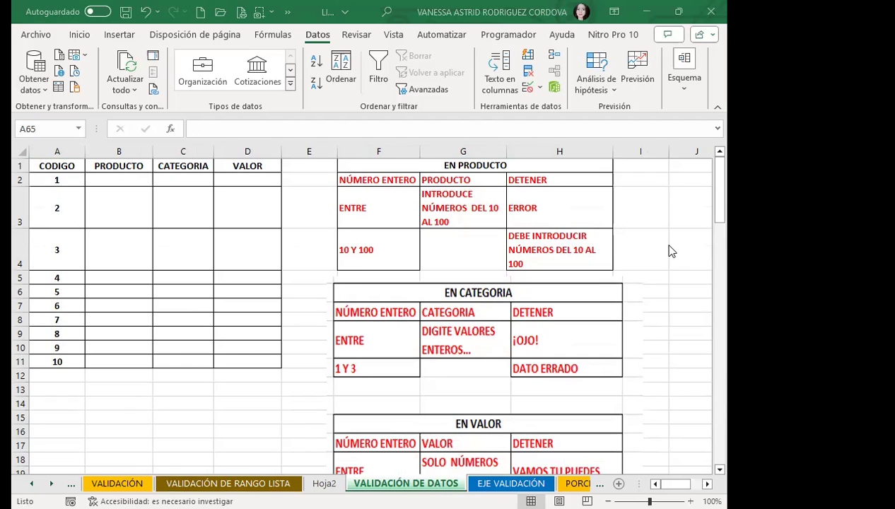
left_click(113, 205)
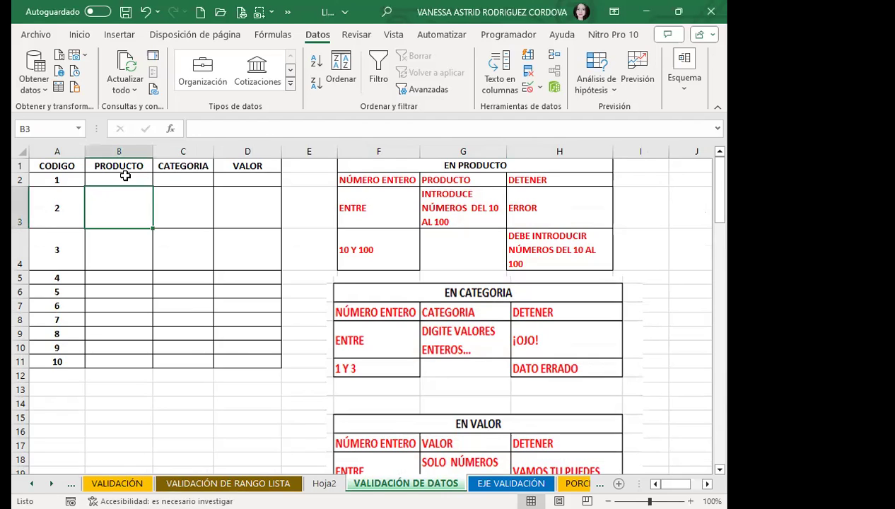
left_click_drag(124, 175, 134, 357)
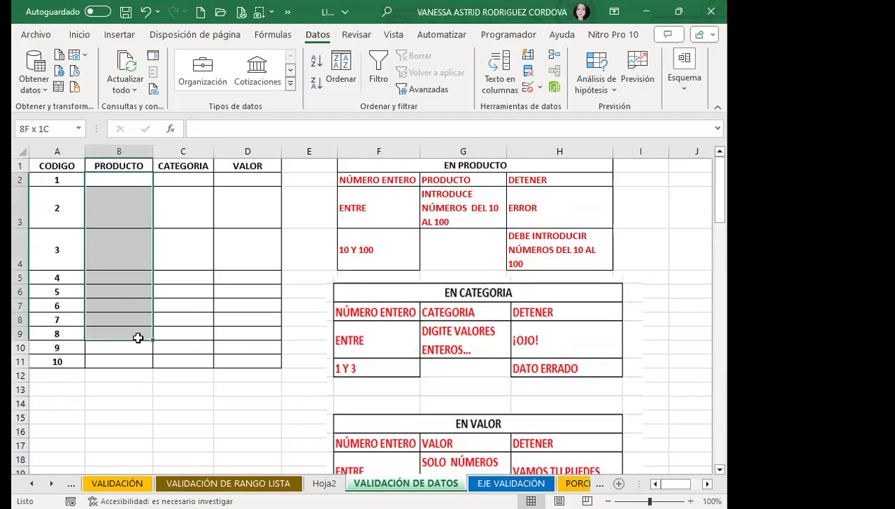
left_click(528, 88)
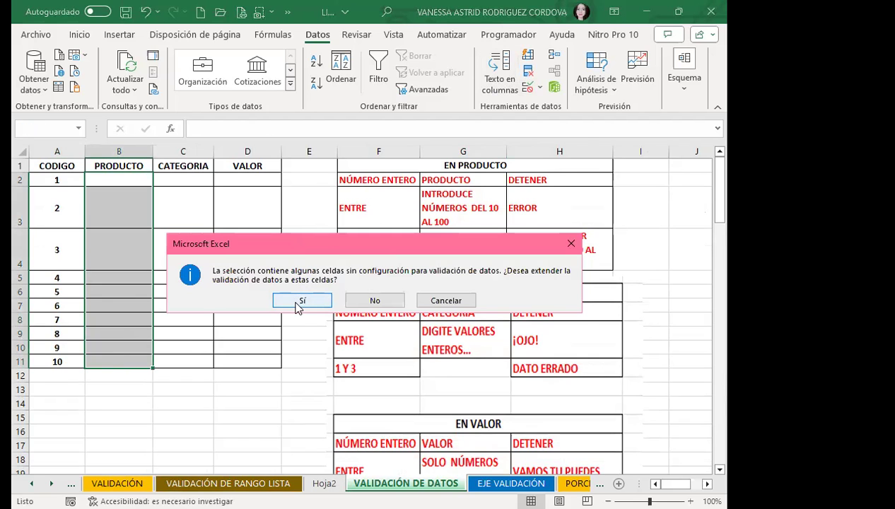
left_click(300, 302)
left_click(417, 134)
left_click(468, 135)
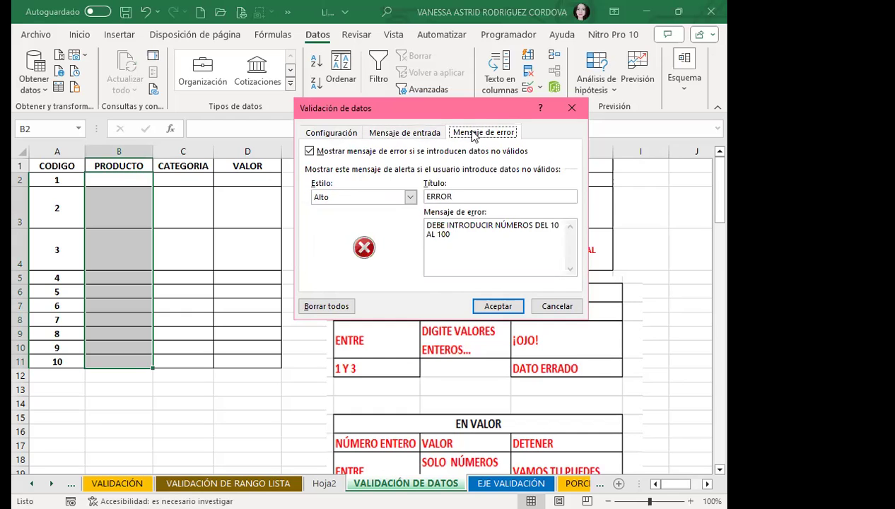
left_click(320, 136)
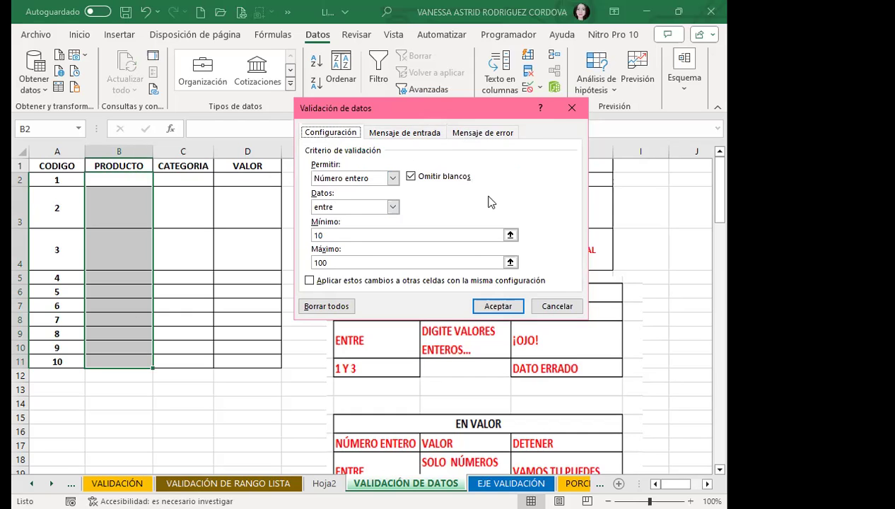
left_click_drag(368, 108, 531, 113)
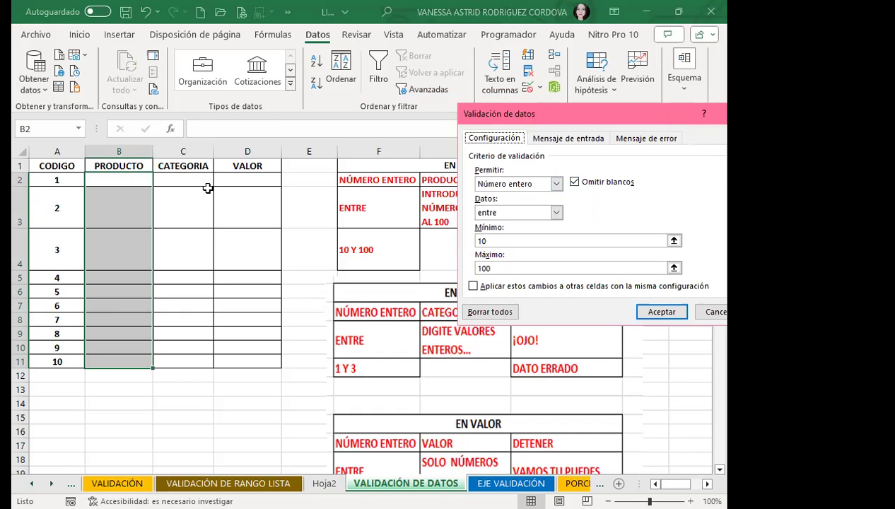
key("Return")
left_click_drag(189, 177, 177, 354)
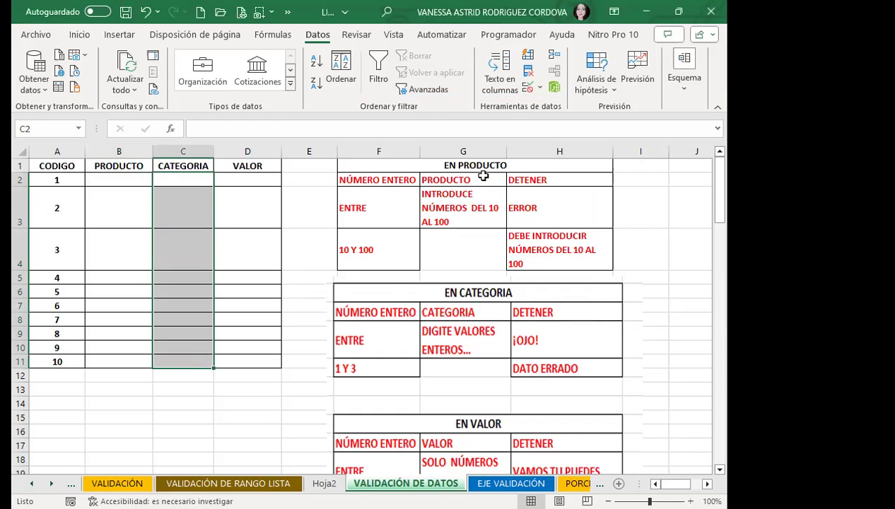
- Allow only whole numbers from 1 to 3 in CATEGORIA cells C2:C11
left_click(528, 88)
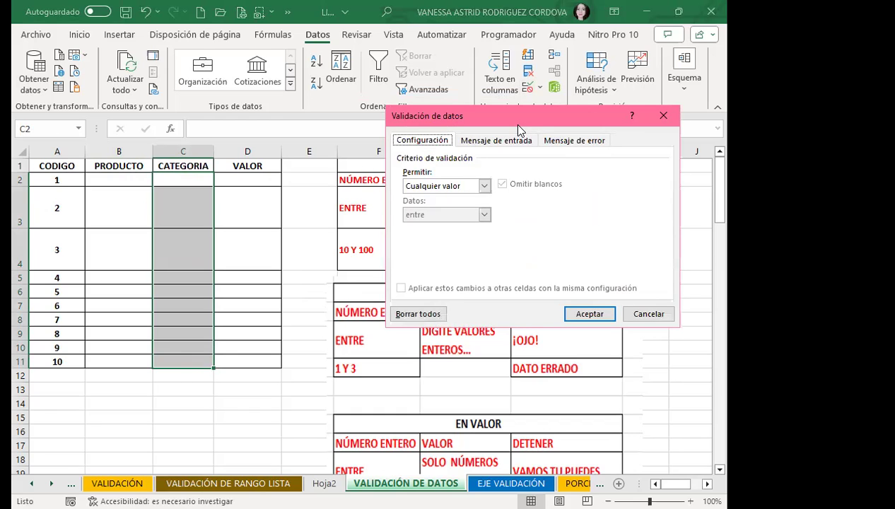
left_click_drag(517, 125, 393, 65)
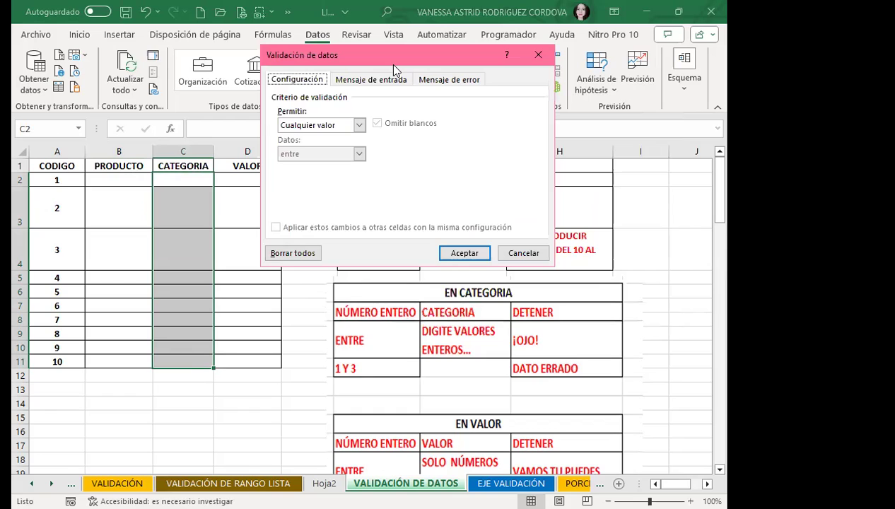
left_click(357, 125)
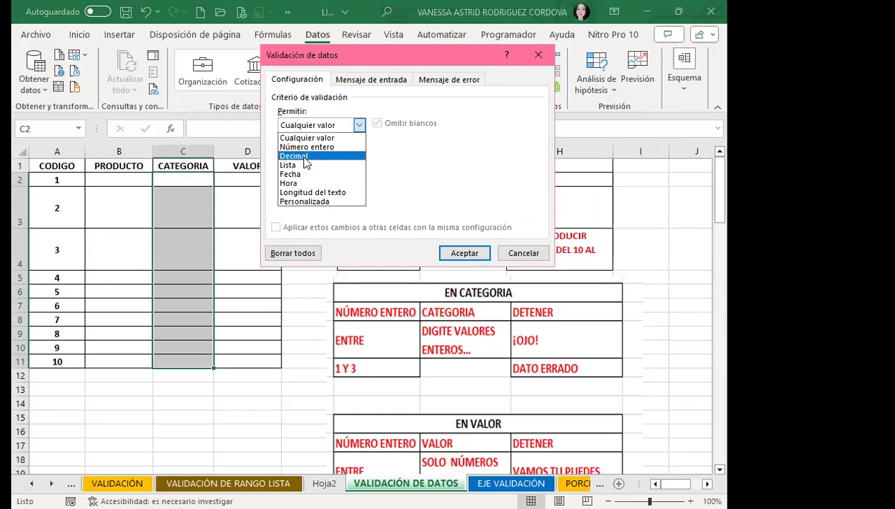
left_click(308, 145)
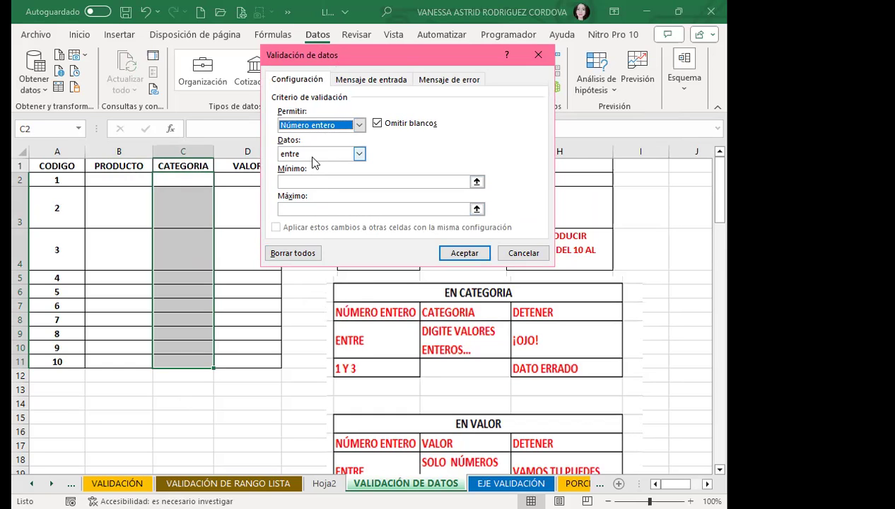
left_click(288, 182)
type("1")
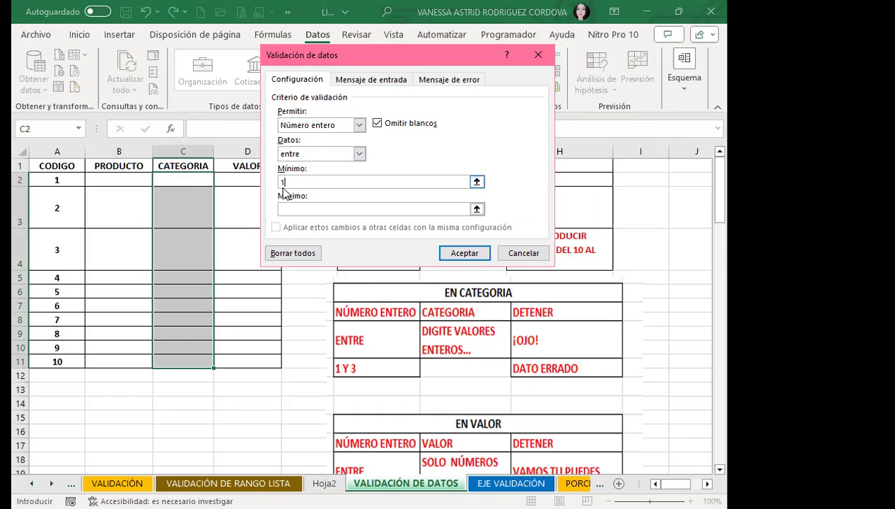
left_click(309, 208)
type("3")
left_click(378, 77)
- Give the CATEGORIA cells an input prompt titled CATEGORIA reading 'DIGITE VALORES ENTEROS...'
left_click(325, 142)
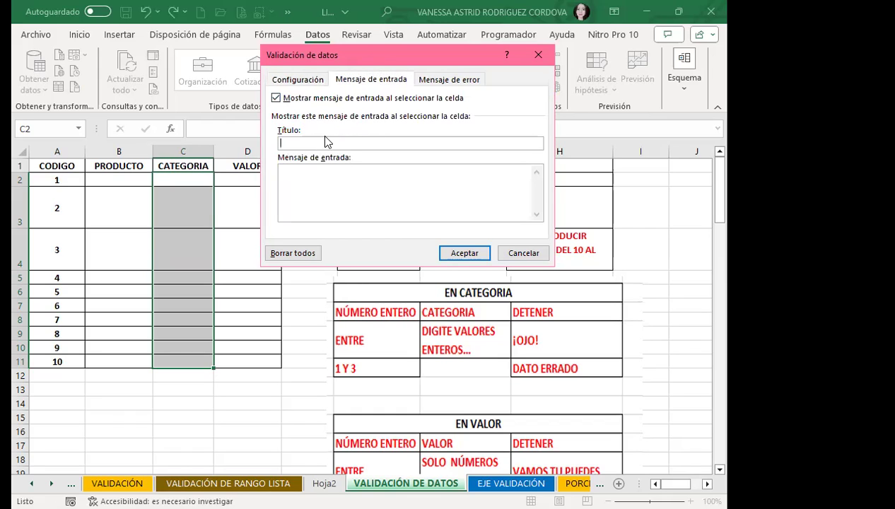
type("CATEGOR")
type("IA")
key("Tab")
type("DIGITE VALORES ENTE")
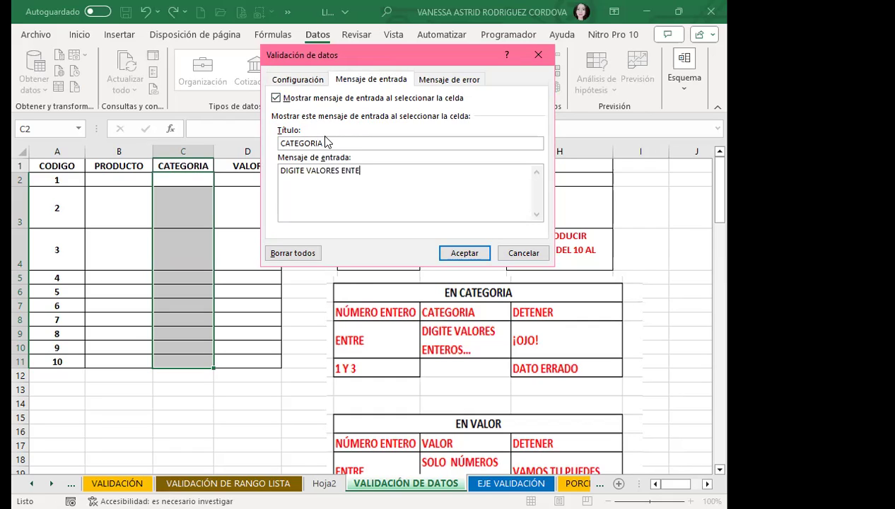
type("ROS...")
- Add a stop alert titled ¡OJO! with message DATO ERRADO and apply the validation
left_click(470, 79)
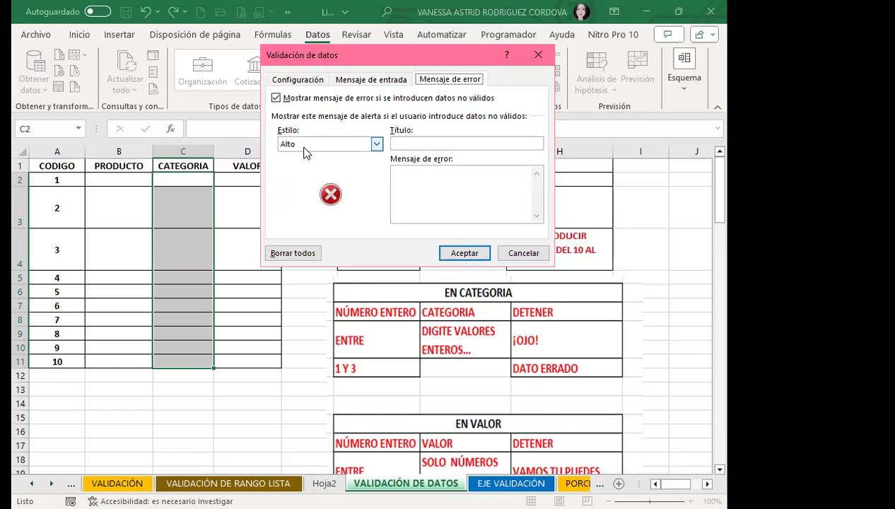
left_click(408, 143)
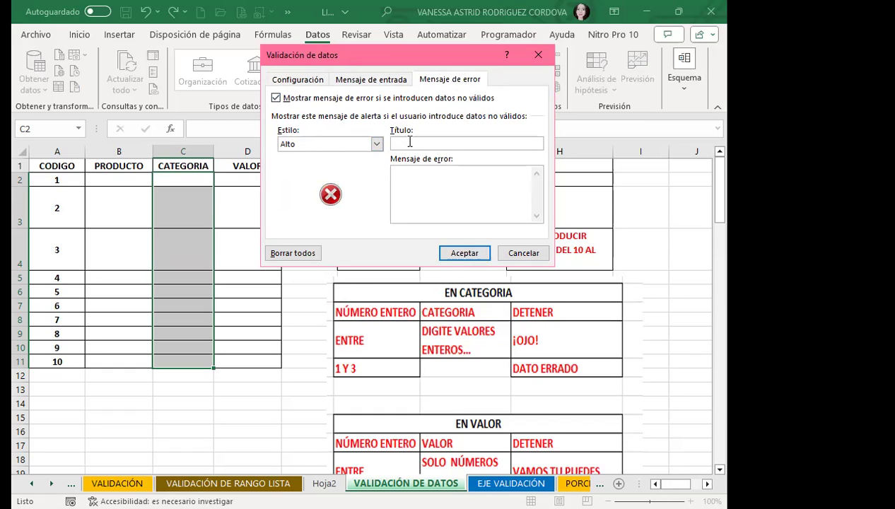
type("¡")
type("OJO!")
left_click(432, 202)
type("DAT")
type("O ERRADO")
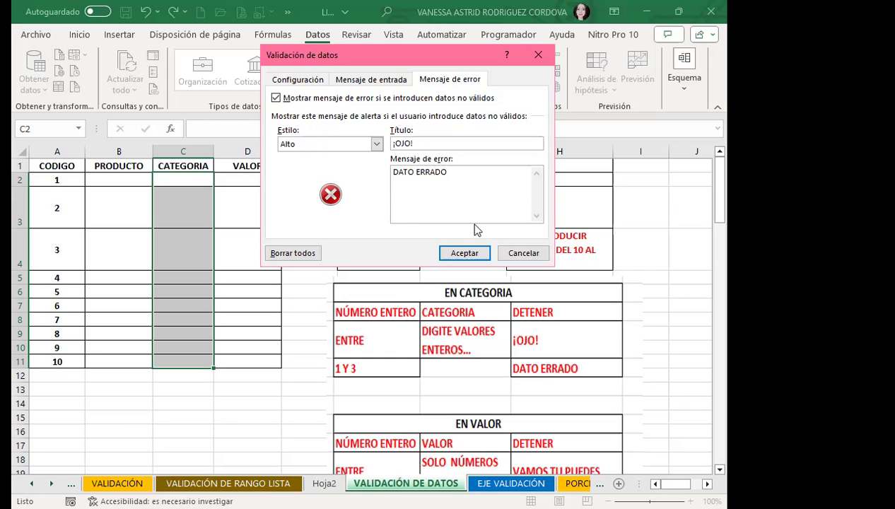
left_click(297, 79)
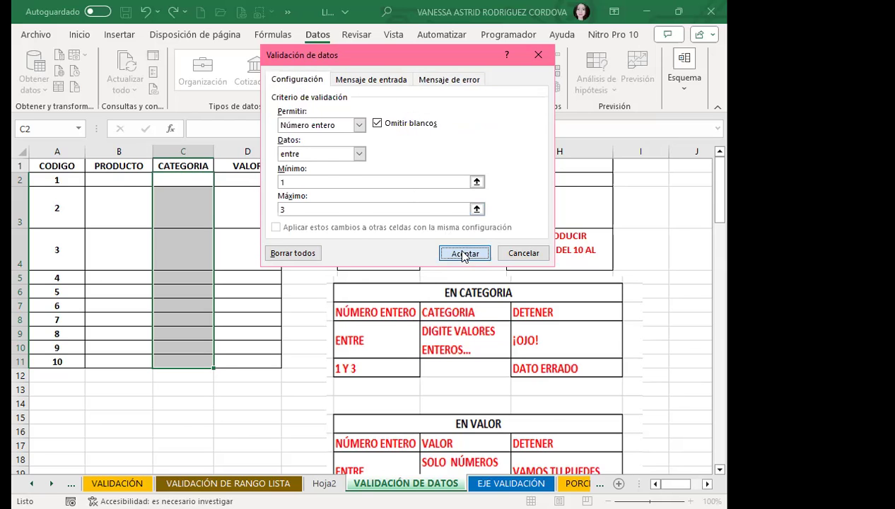
left_click(466, 253)
left_click_drag(122, 178, 115, 367)
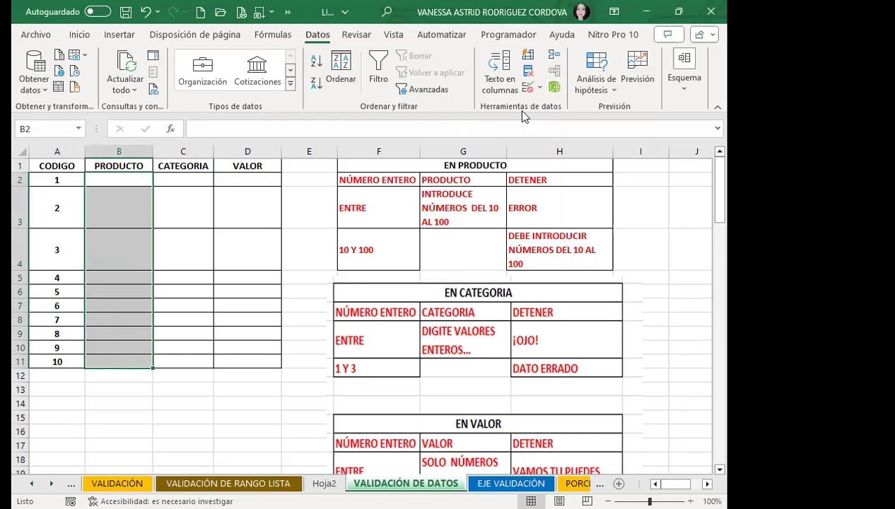
left_click(527, 73)
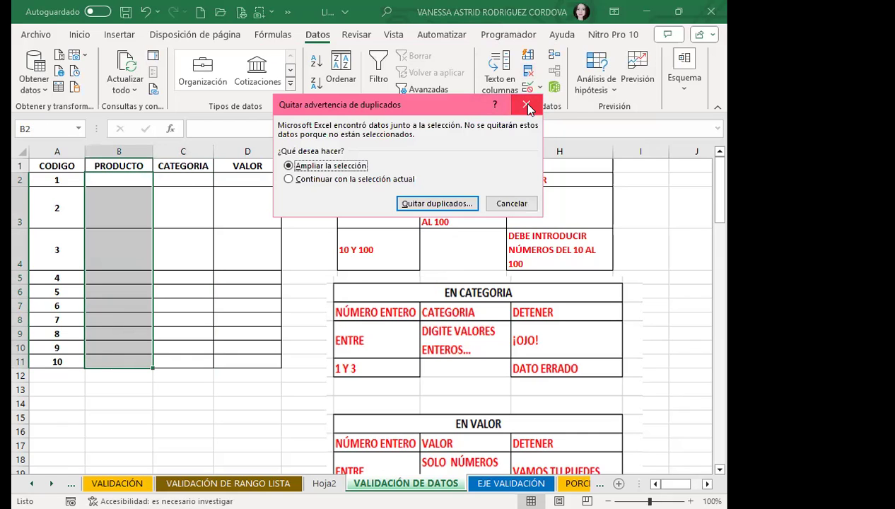
left_click(527, 106)
left_click(527, 89)
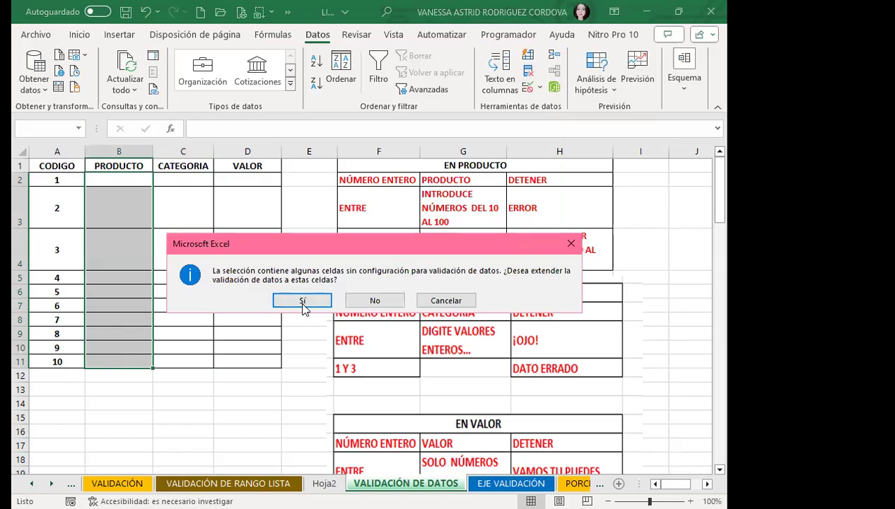
left_click(302, 302)
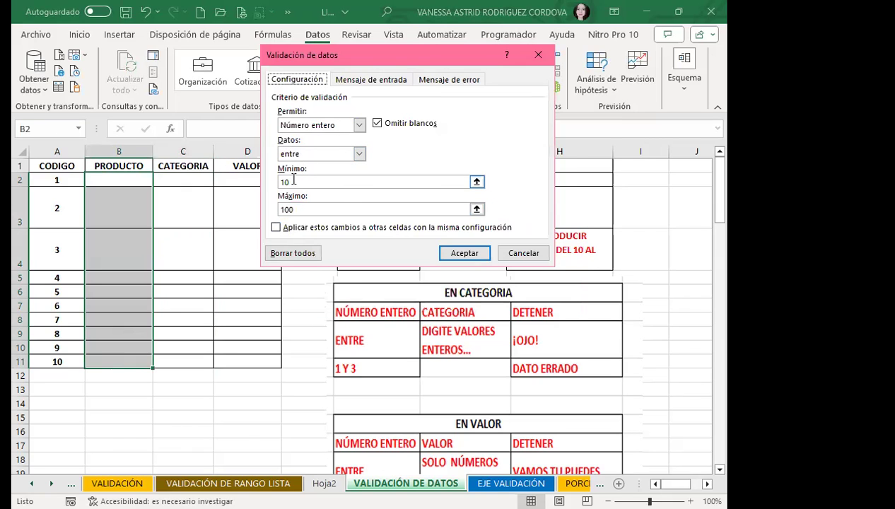
left_click(297, 209)
left_click(367, 81)
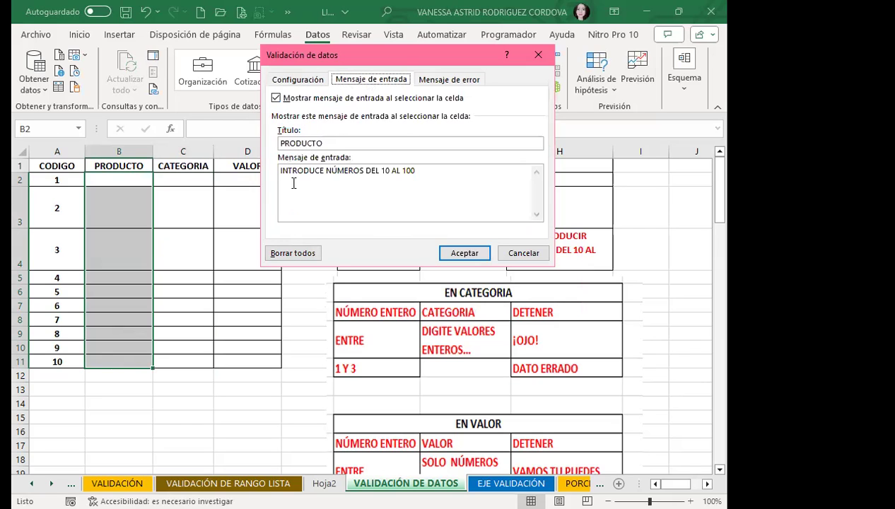
left_click(449, 81)
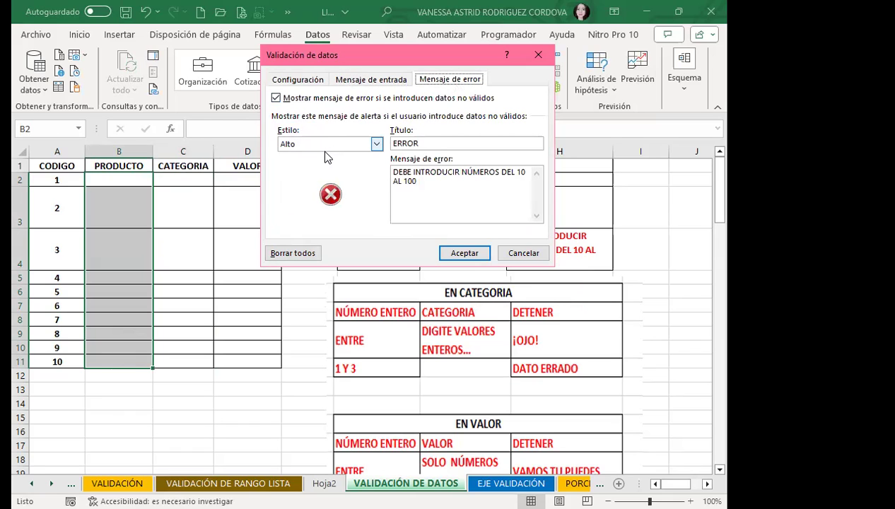
left_click(429, 144)
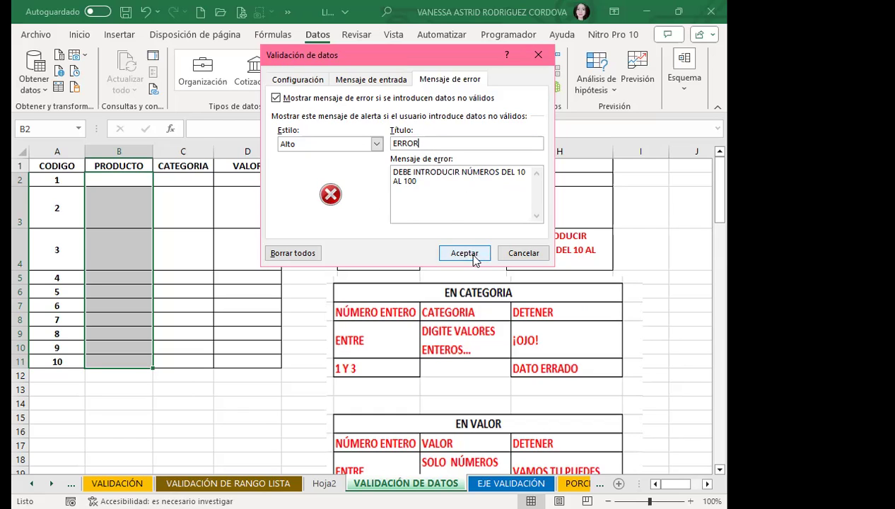
left_click(523, 253)
left_click(129, 185)
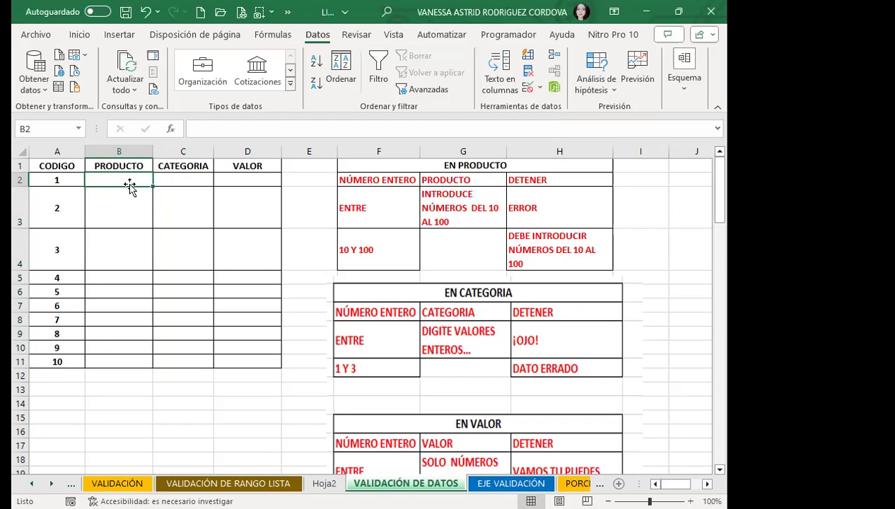
- Enter test value 4 in B2, then clear it
type("4")
key("Return")
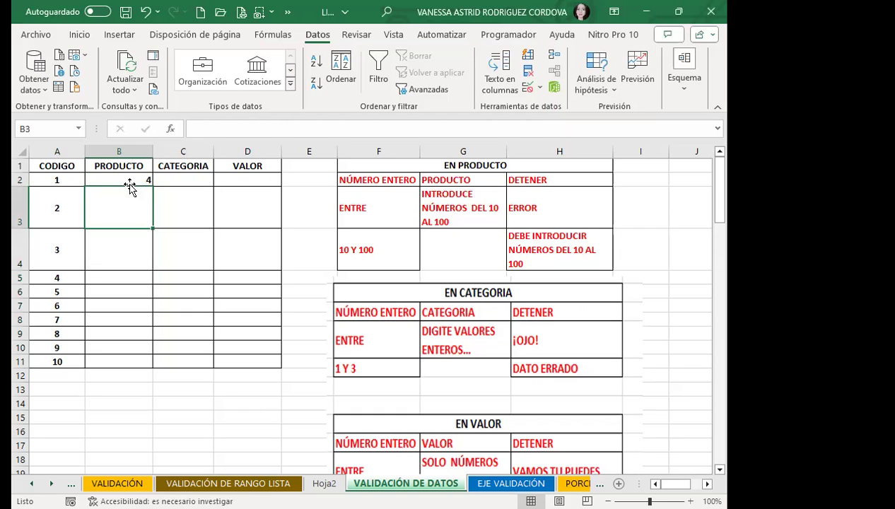
left_click(131, 181)
key("Delete")
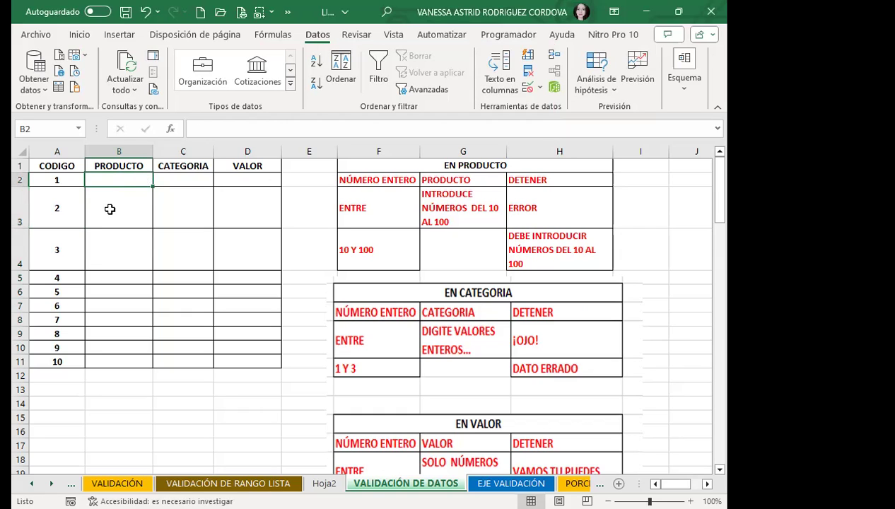
- Extend the 10–100 whole-number validation to all PRODUCTO cells B2:B11
left_click_drag(133, 178, 132, 367)
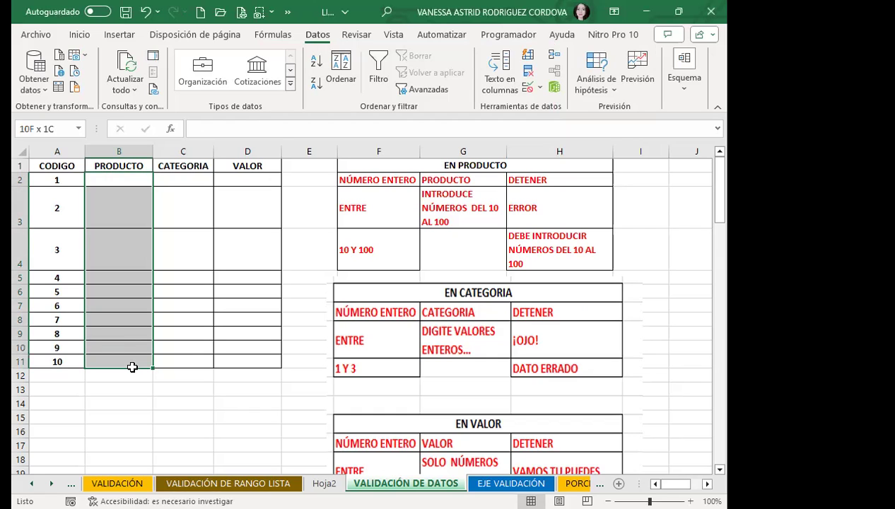
left_click(527, 86)
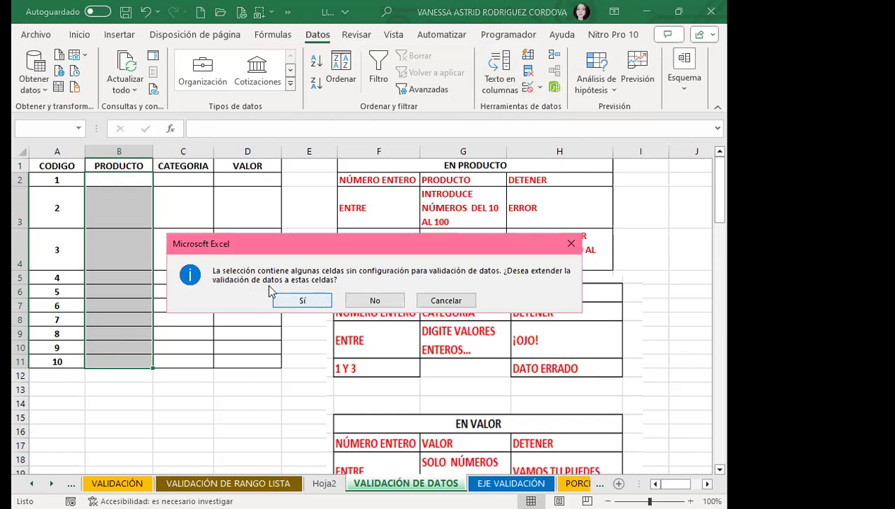
left_click(276, 297)
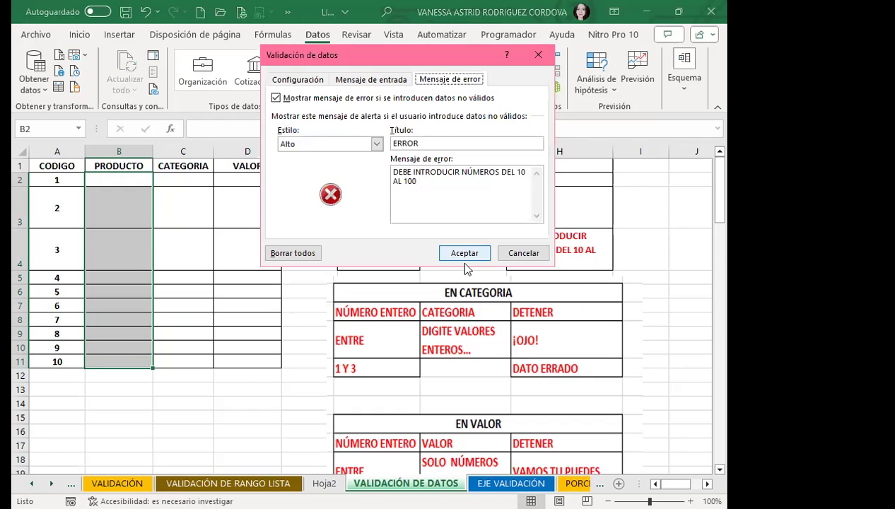
left_click(298, 80)
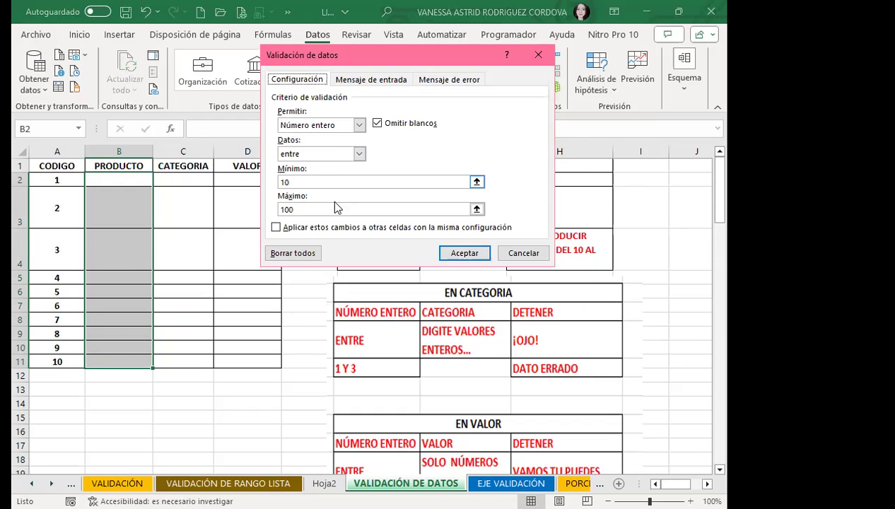
left_click(462, 255)
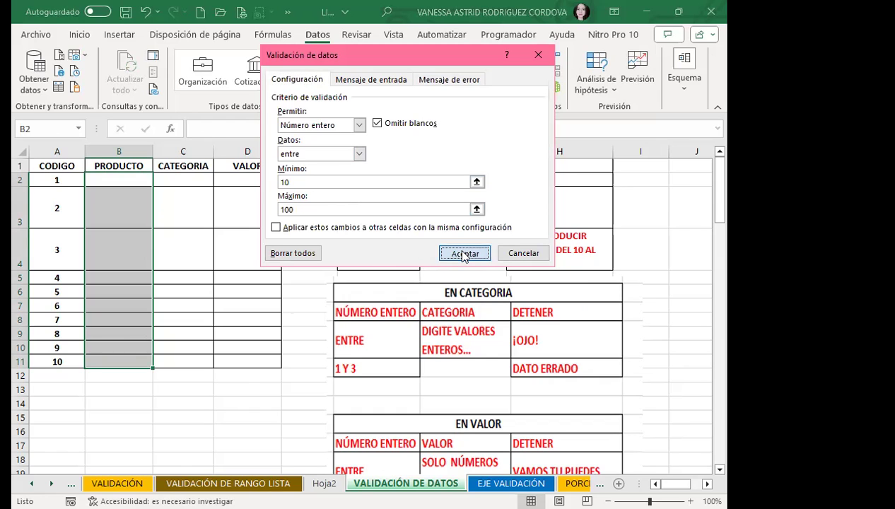
left_click(124, 182)
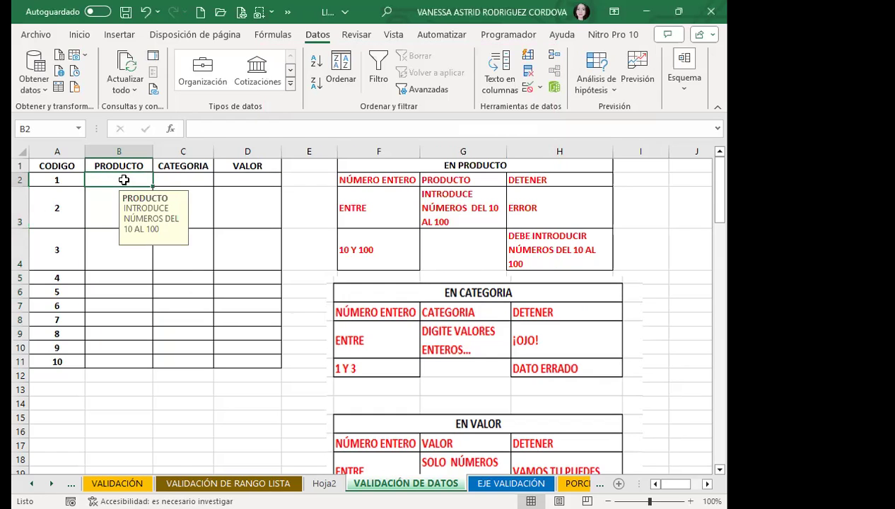
- Test 4 in B2 (rejected), then enter 10, 40 and 50 in B2:B4
type("4")
key("Return")
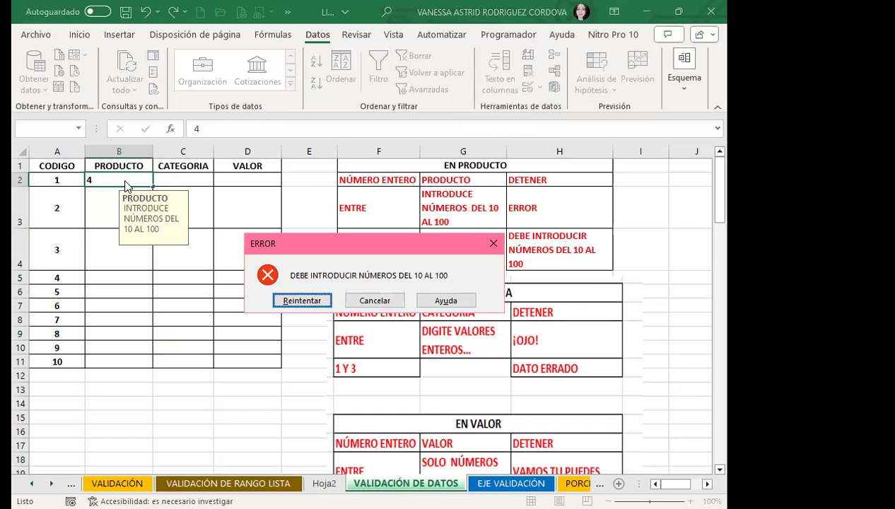
key("Return")
type("1")
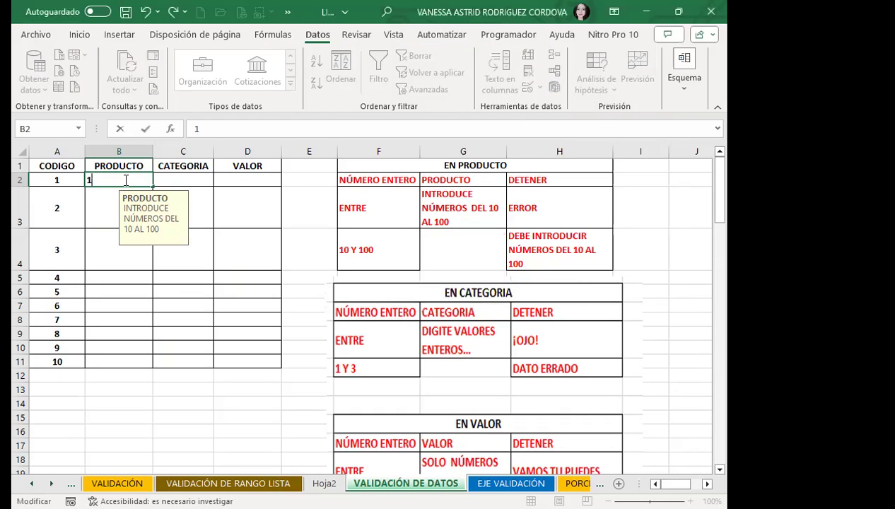
type("0")
key("Return")
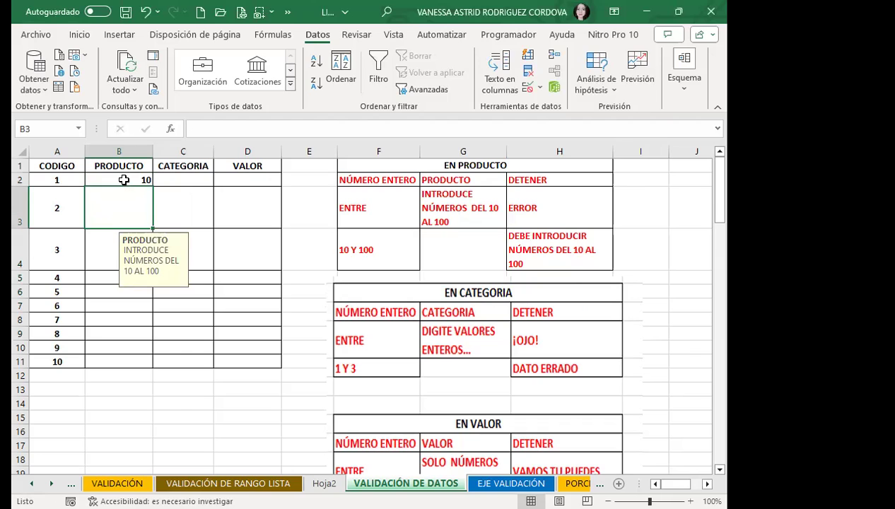
type("40")
key("Return")
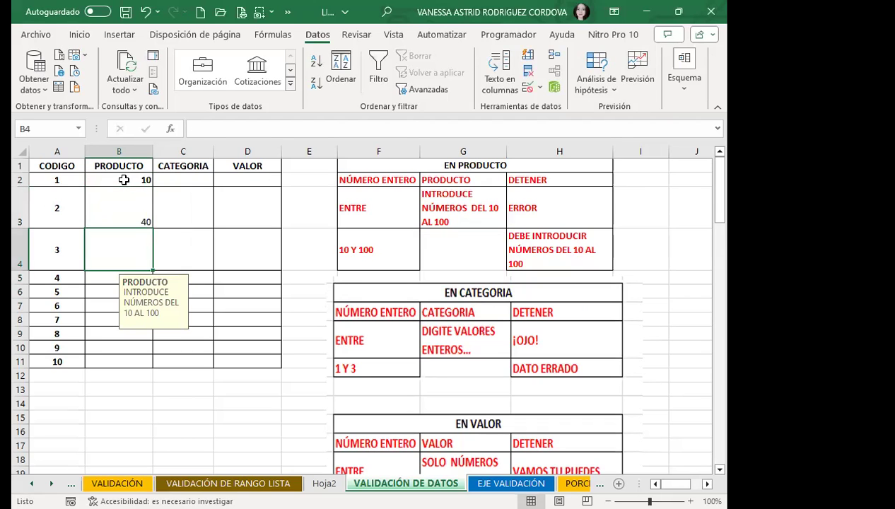
type("50")
key("Return")
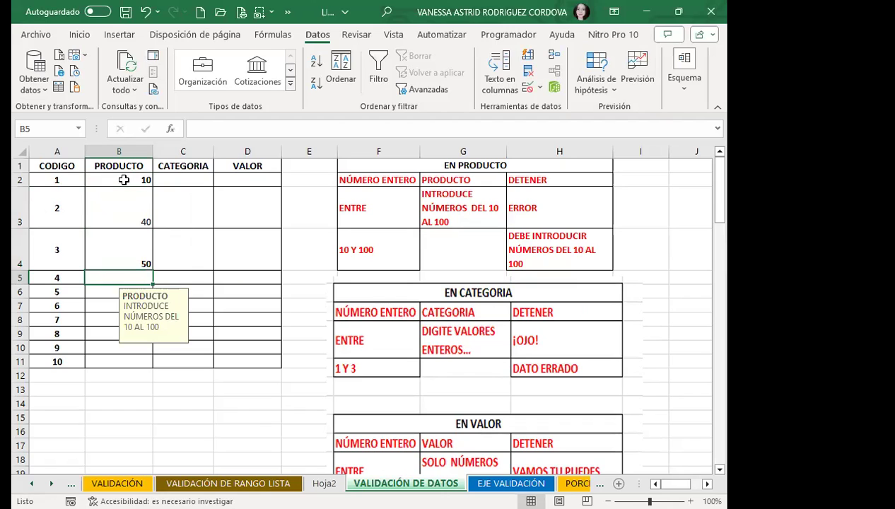
- Test 101 in B5 (rejected), then enter 100, 80, 90 and 99 in B5:B8
type("101")
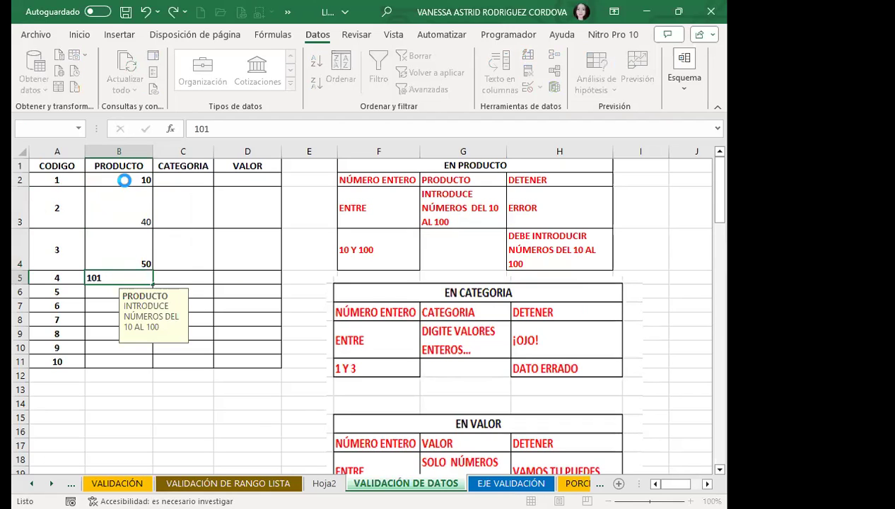
key("Return")
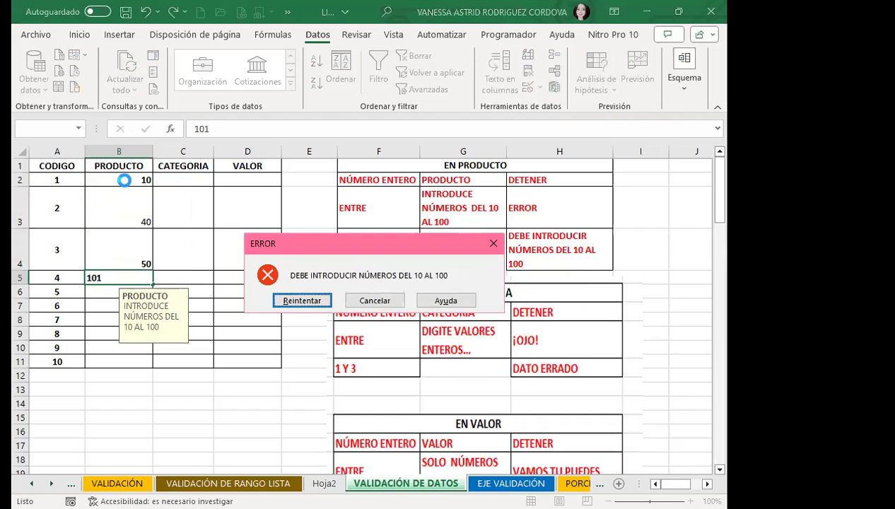
key("Return")
type("100")
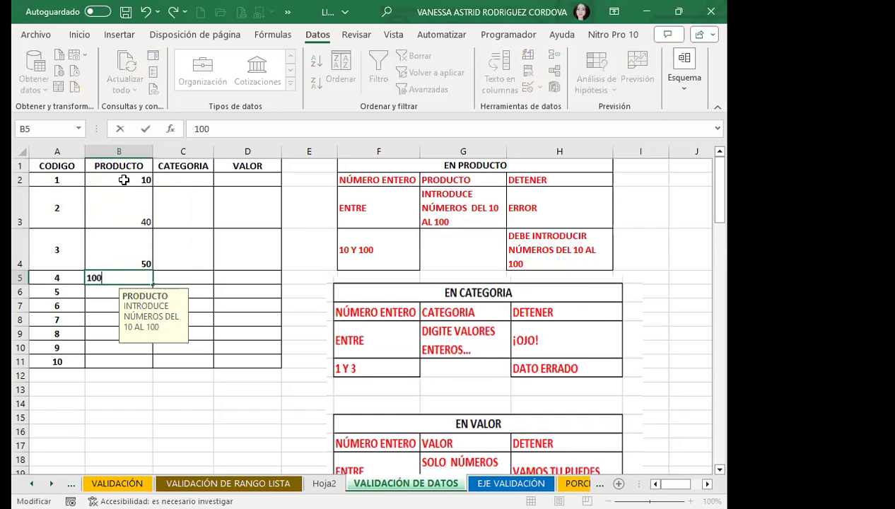
key("Return")
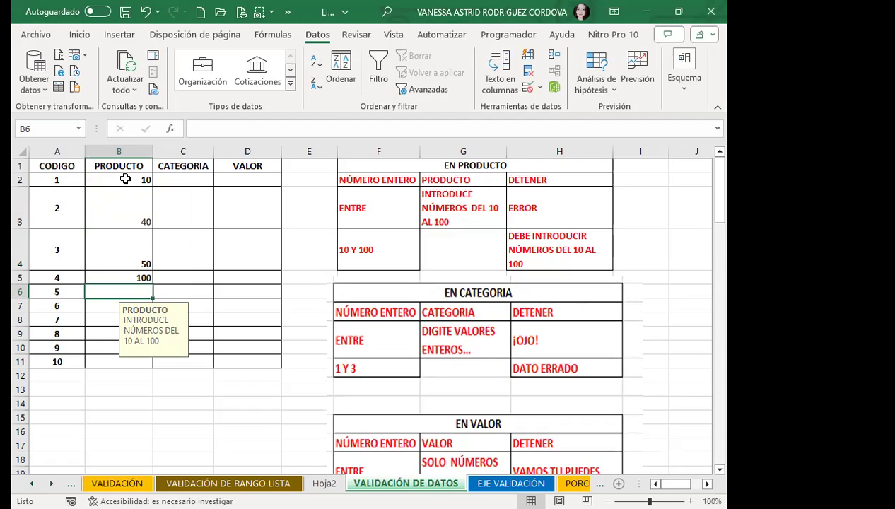
type("80")
key("Return")
type("90")
key("Return")
type("99")
key("Return")
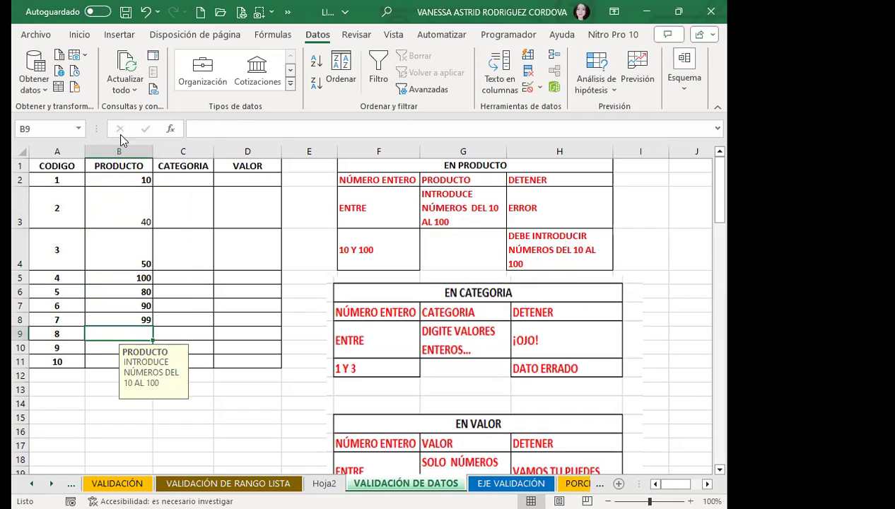
left_click(185, 184)
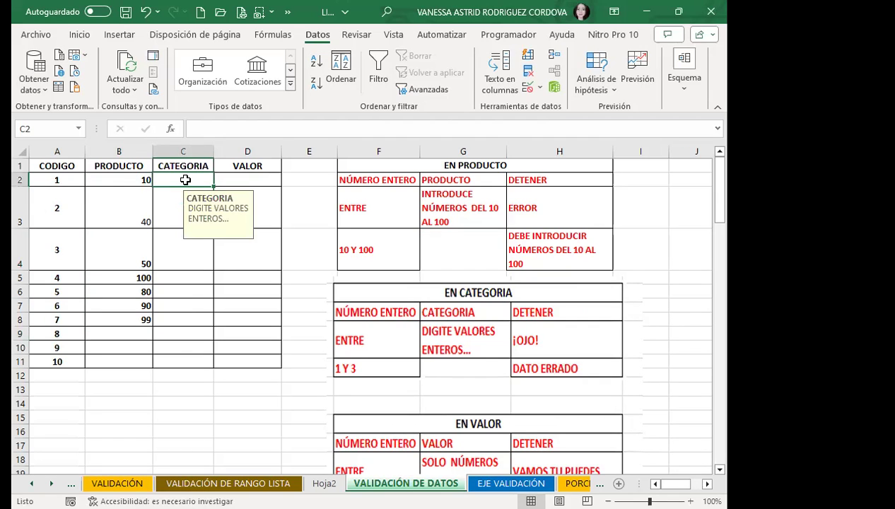
- Enter 1, 2 and 3 in CATEGORIA cells C2:C4
type("1")
key("Return")
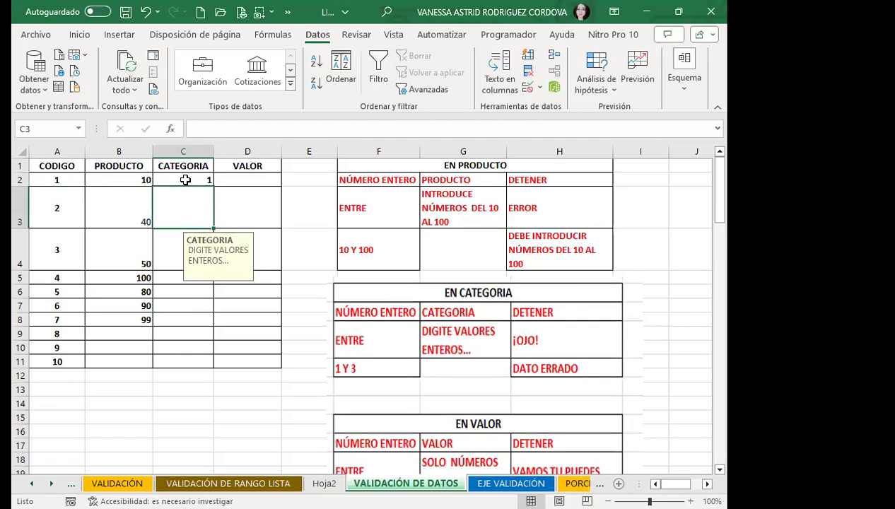
type("2")
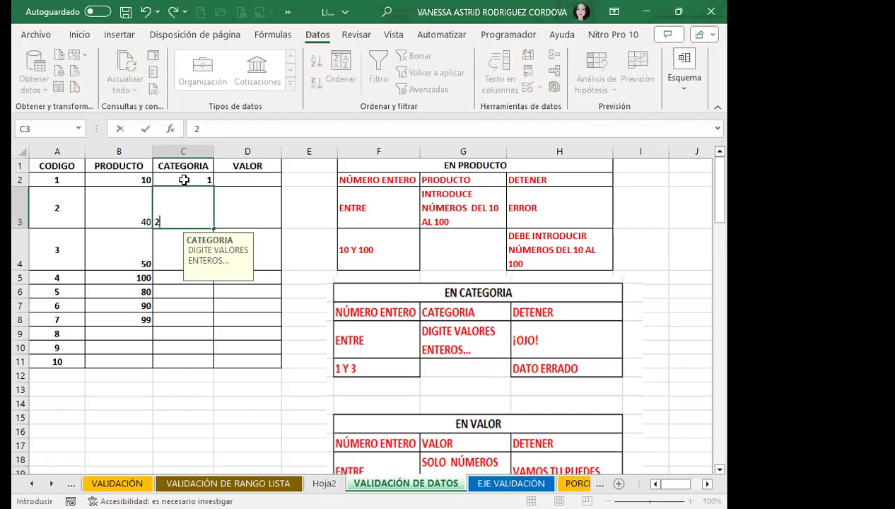
key("Return")
type("3")
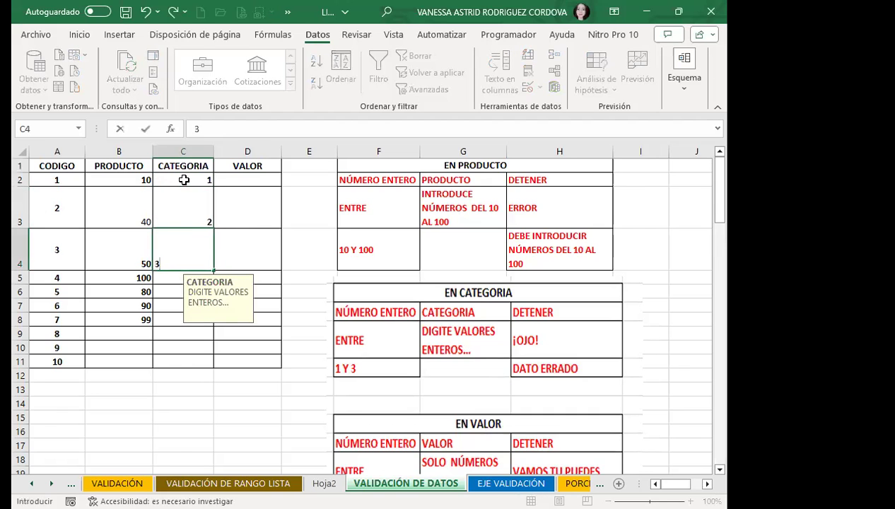
key("Return")
- Test 4 and 20 in C5 (rejected), try 3 and 2, then clear C5
type("4")
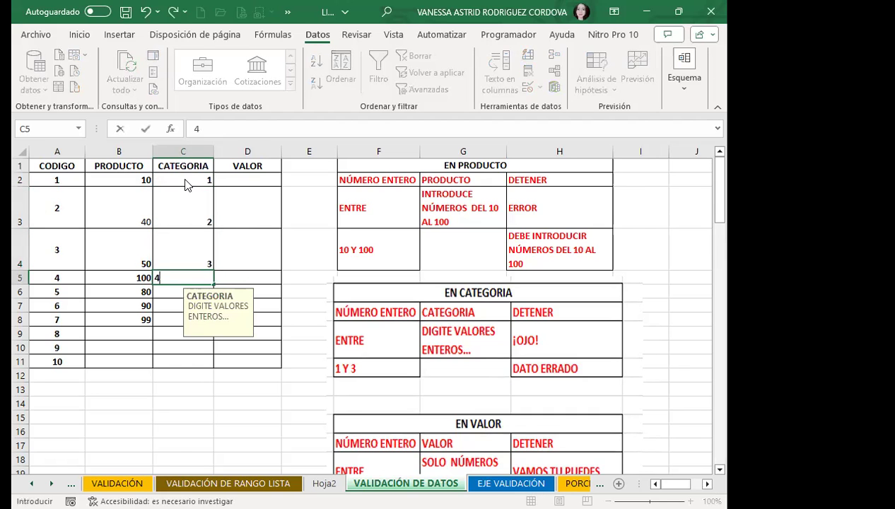
key("Return")
key("Return")
type("20")
left_click(184, 179)
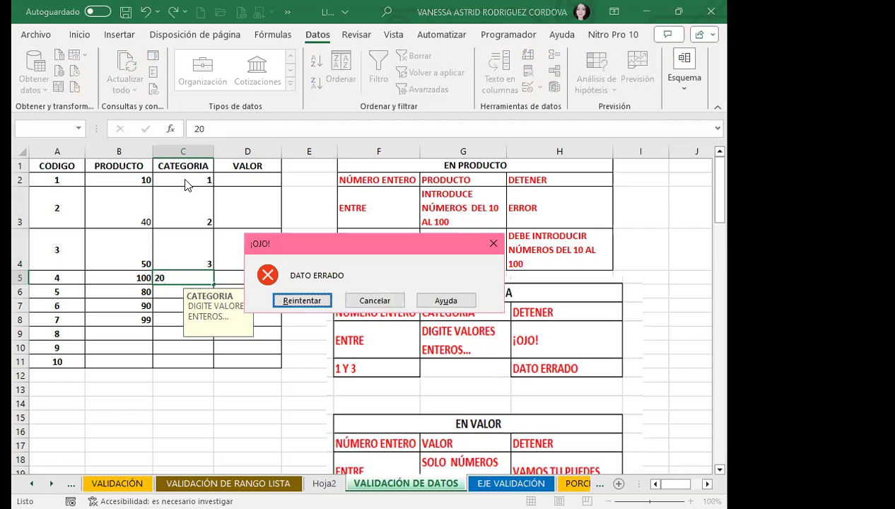
key("Return")
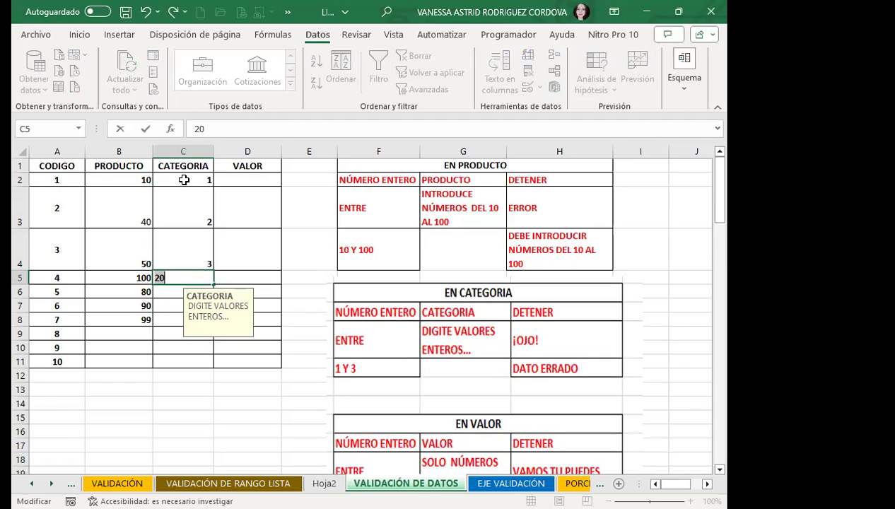
type("3")
key("Return")
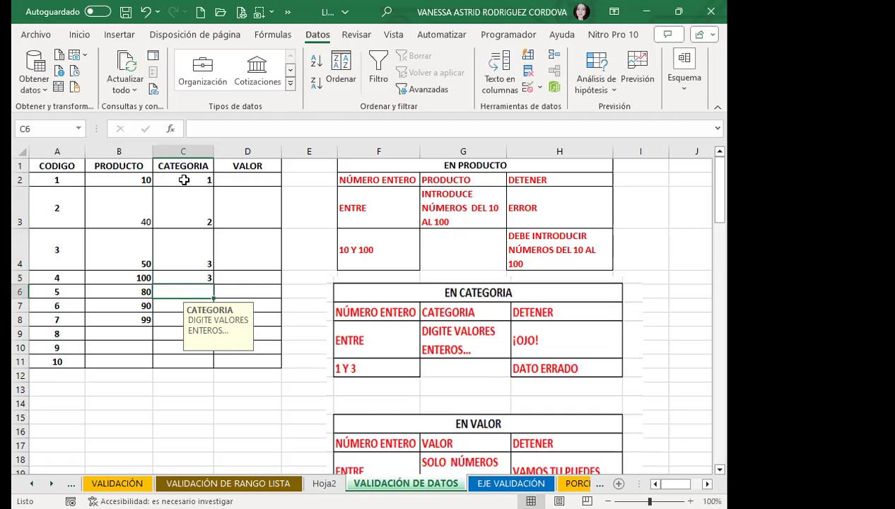
key("Up")
type("2")
key("Return")
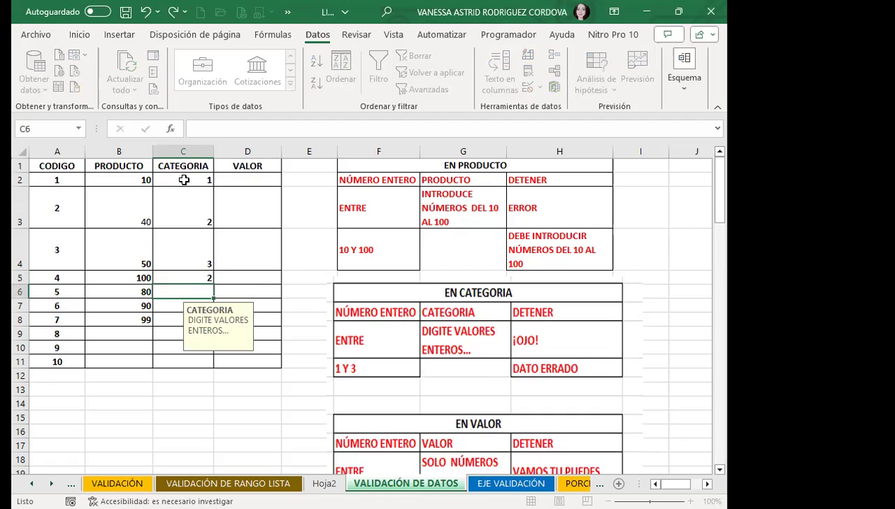
key("Up")
key("Delete")
key("Down")
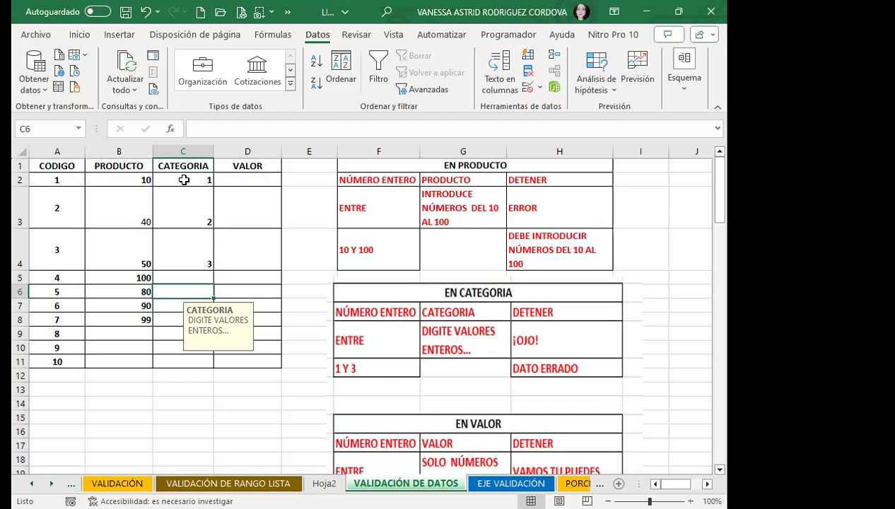
- Select the VALOR cells D2:D11 and open their data validation settings
scroll(379, 375, "down", 1)
scroll(339, 368, "down", 1)
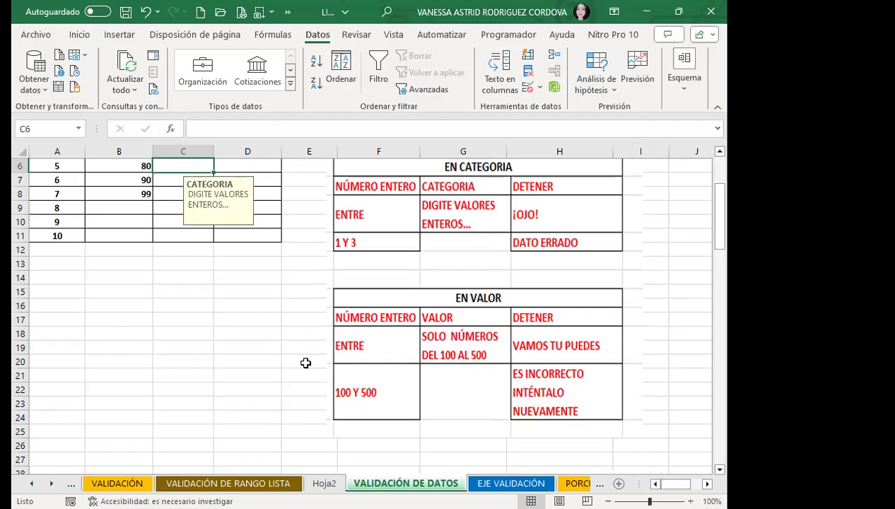
scroll(272, 329, "up", 2)
left_click_drag(248, 179, 235, 357)
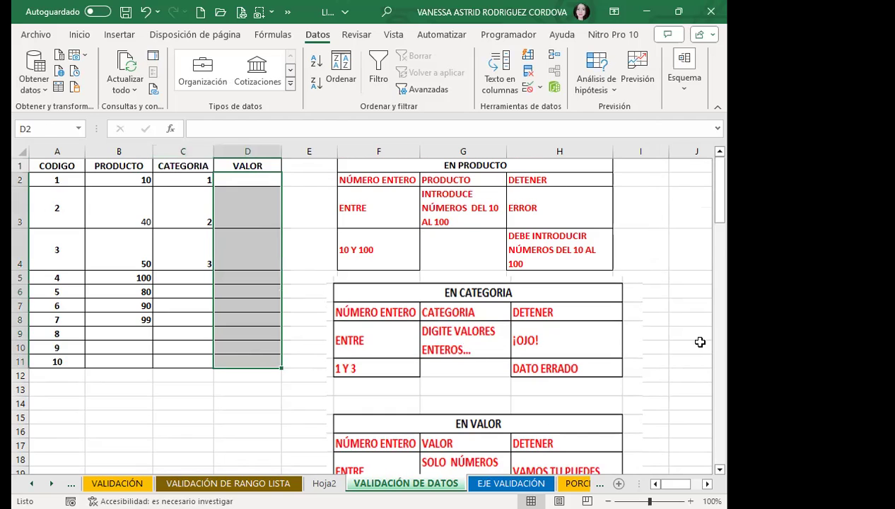
scroll(692, 340, "down", 1)
scroll(693, 340, "down", 2)
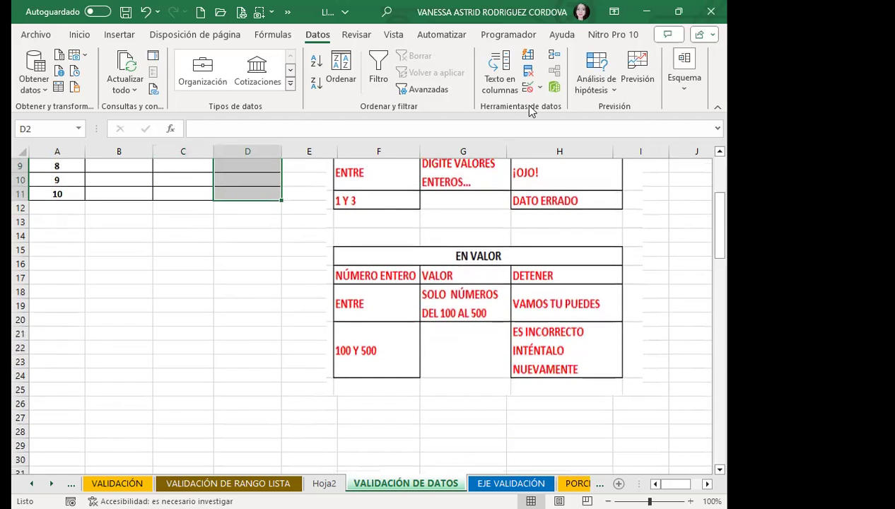
left_click(528, 87)
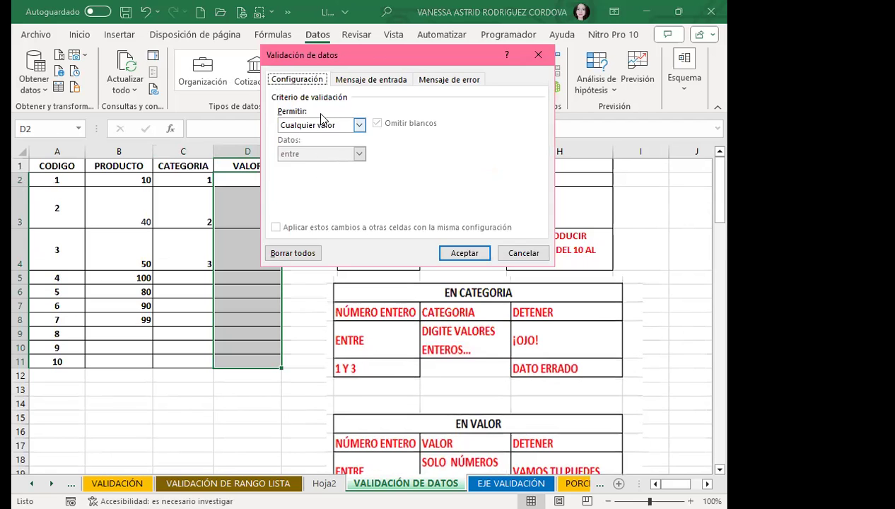
- Restrict the VALOR cells to values between minimum 100 and maximum 500
left_click(359, 125)
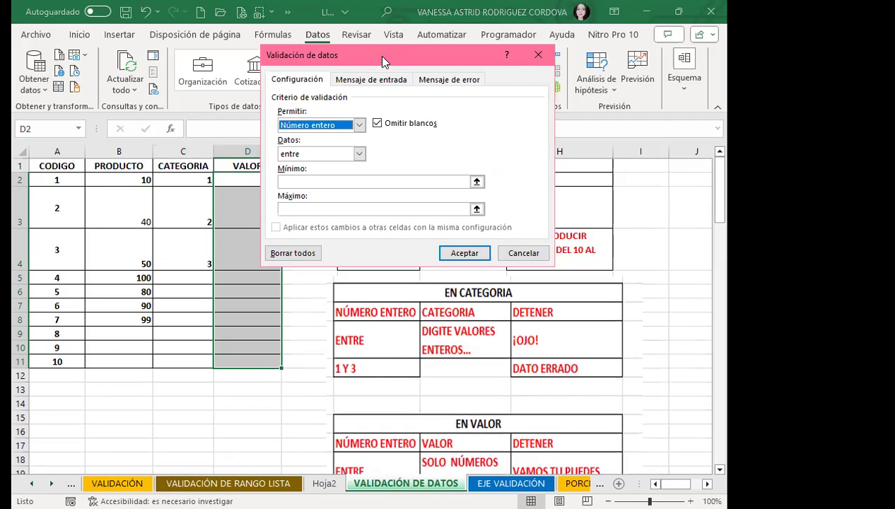
left_click_drag(382, 58, 195, 249)
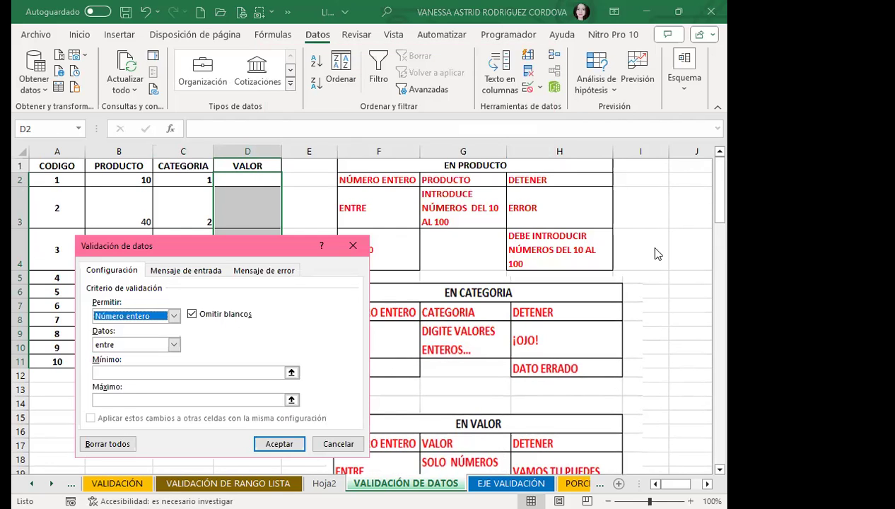
left_click(127, 372)
type("100")
key("Tab")
type("500")
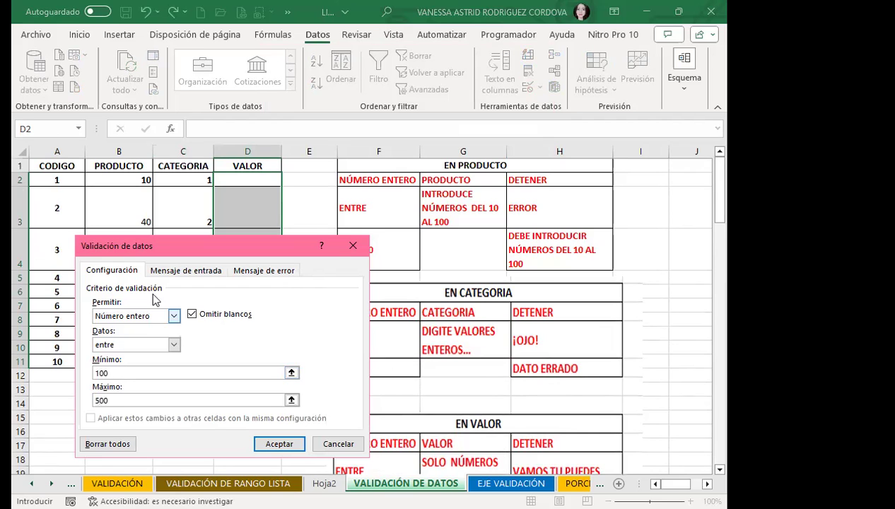
- Add a stop alert titled DETENER reading VAMOS TU PUEDES and apply the rule
left_click(244, 273)
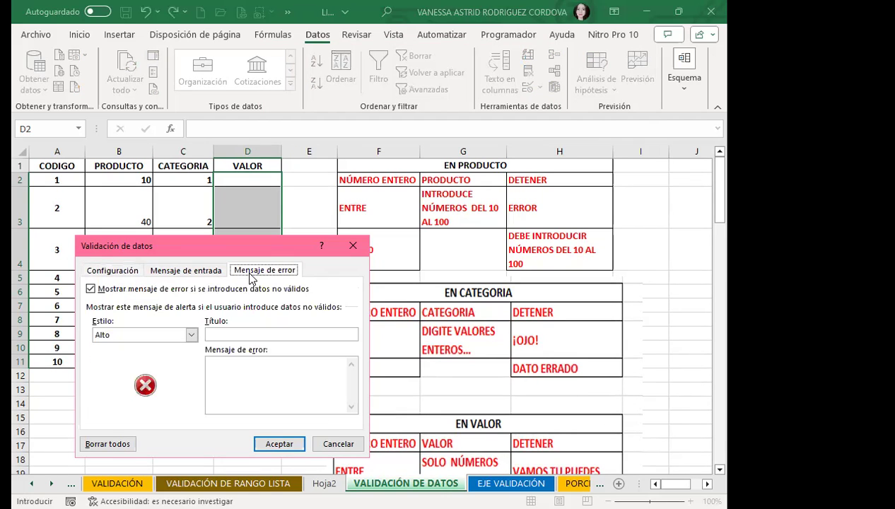
left_click(231, 333)
type("DETENER")
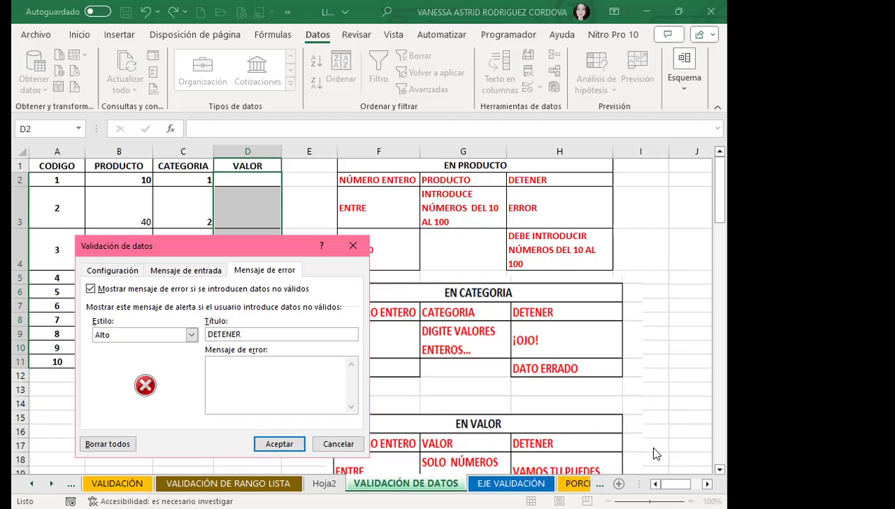
left_click(487, 350)
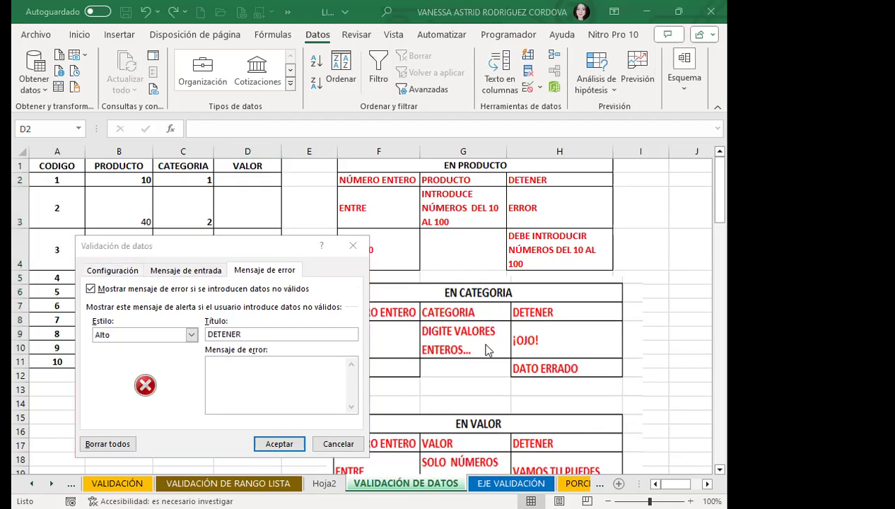
left_click(207, 364)
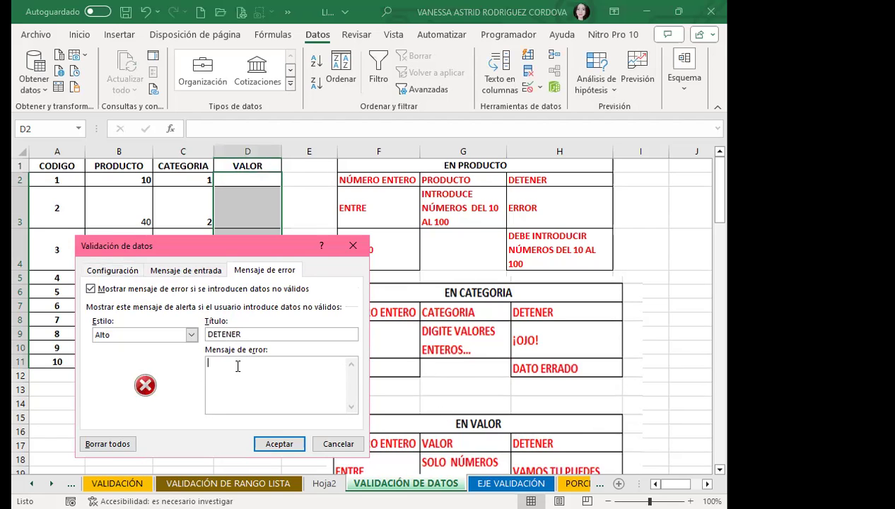
type("VAMOS TU PUEDES")
left_click_drag(241, 248, 373, 201)
key("Return")
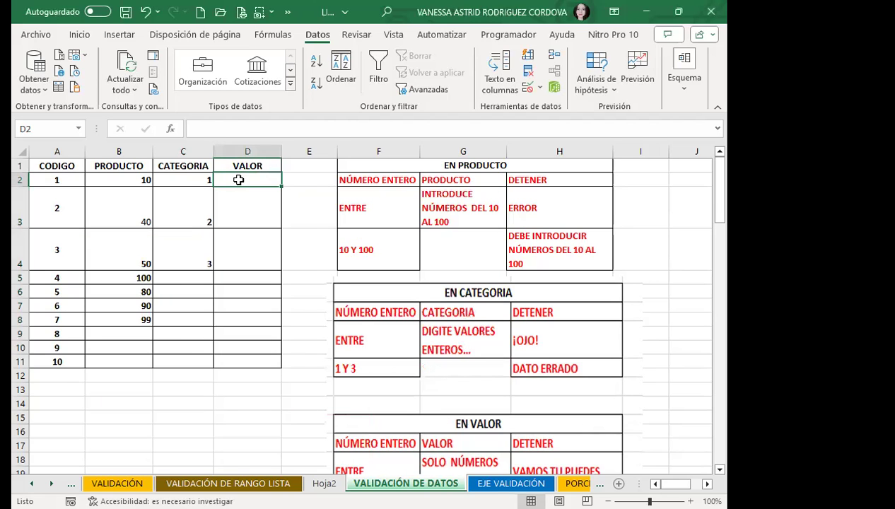
- Test 99 in D2 (rejected), then enter 100 and 500 in D2:D3
type("99")
key("Return")
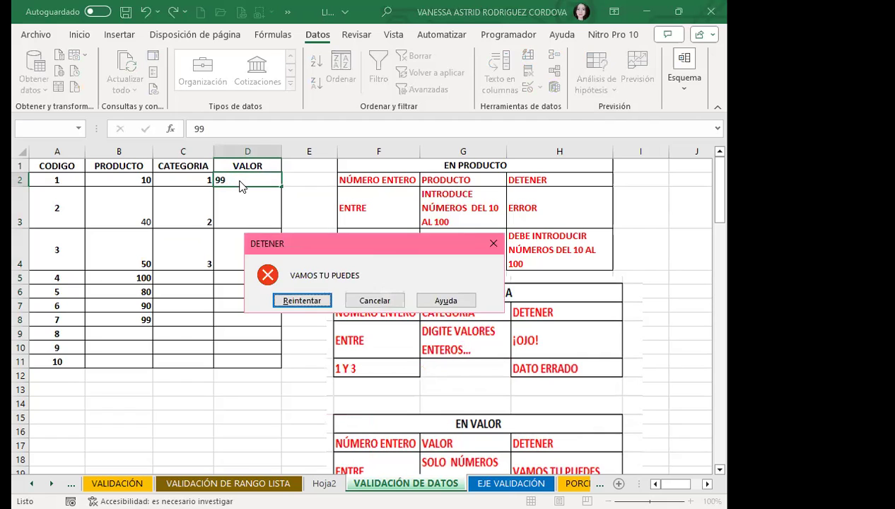
key("Return")
key("BackSpace")
type("100")
key("Return")
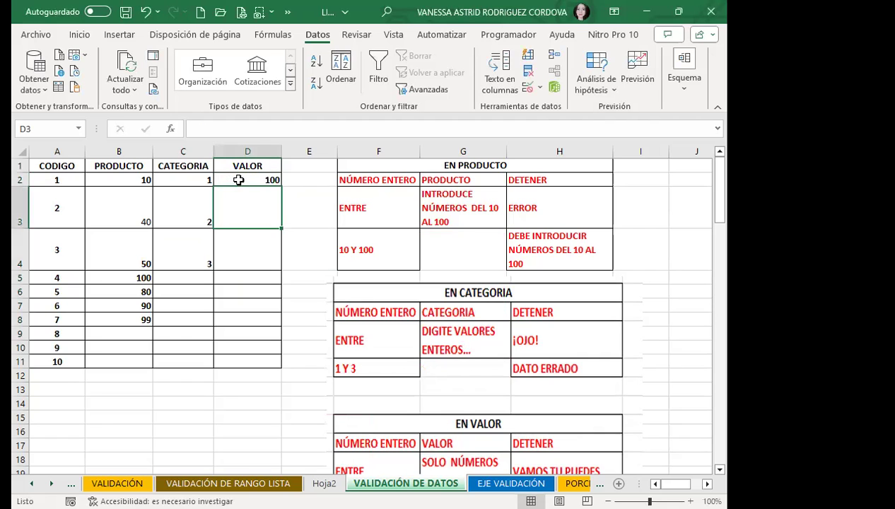
type("500")
key("Return")
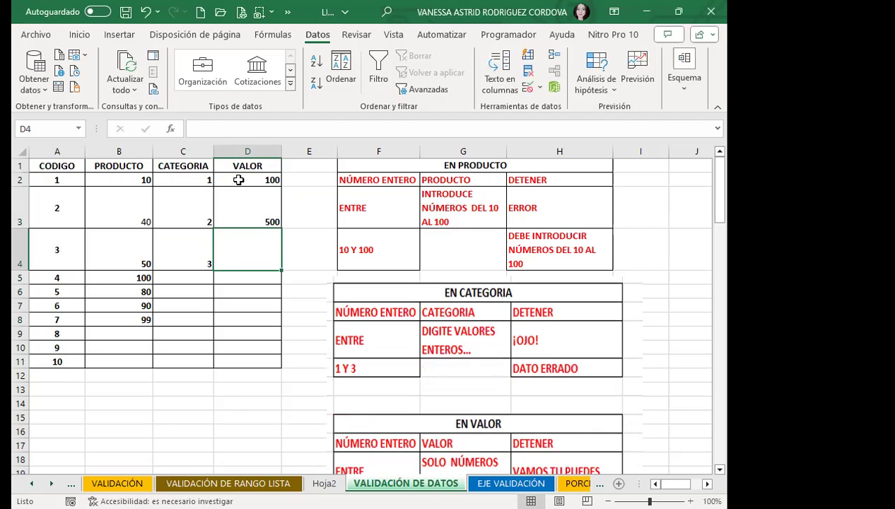
- Test 40 and 501 (both rejected), entering 101 in D4 and 200 in D5
type("40")
key("Return")
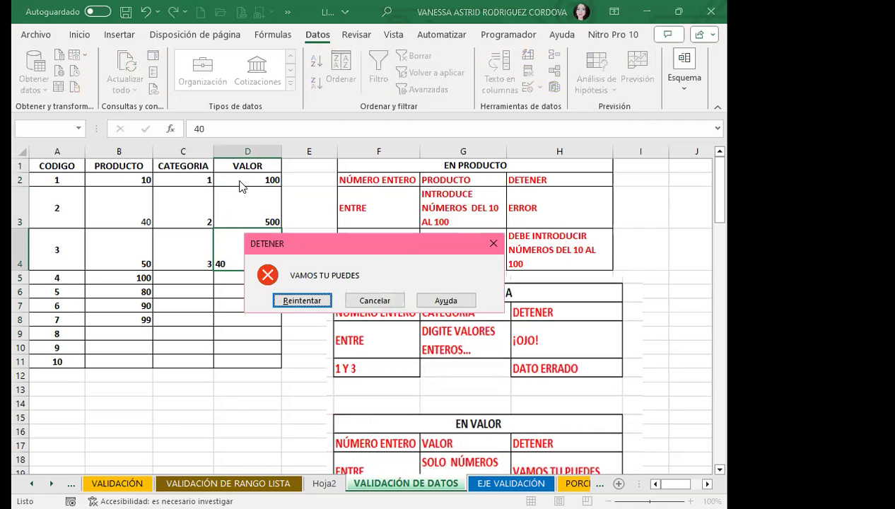
key("Return")
type("101")
key("Return")
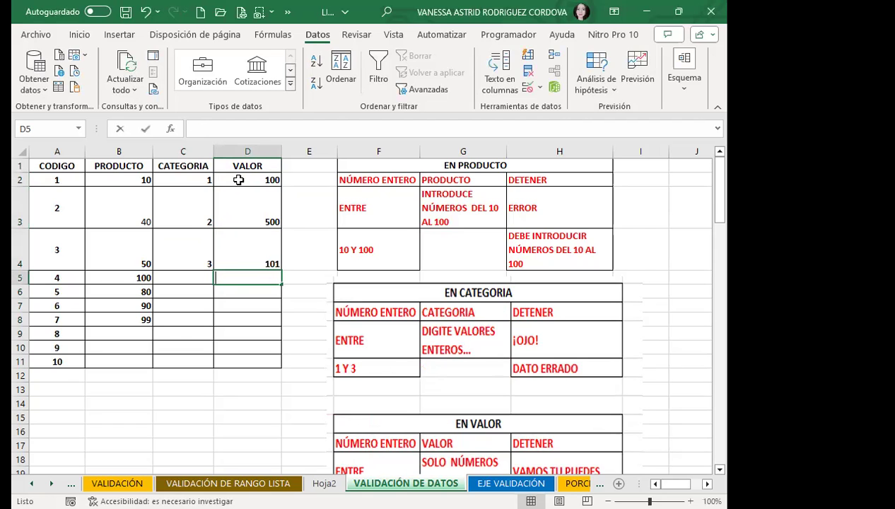
type("501")
key("Return")
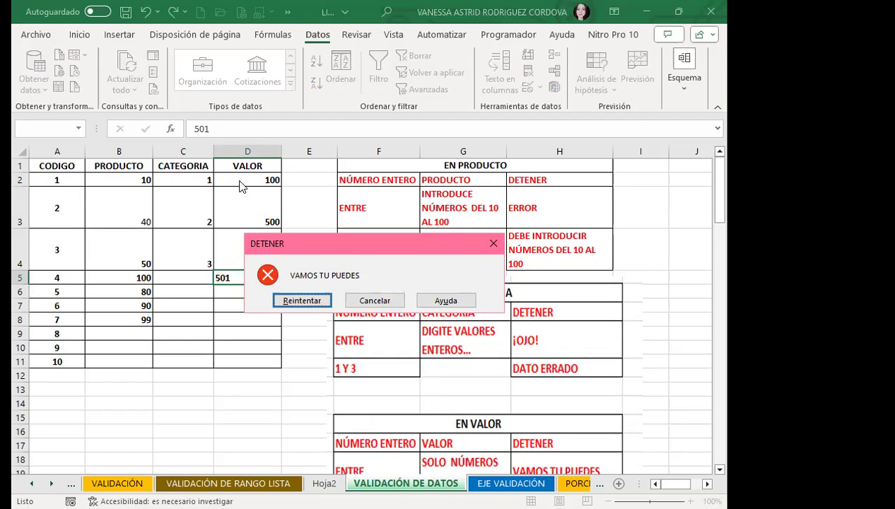
key("Return")
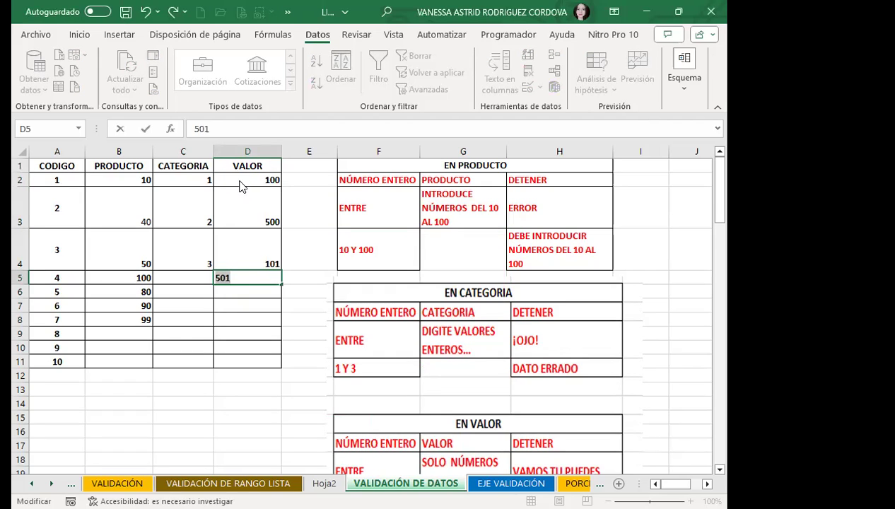
key("Return")
key("Return")
type("200")
key("Return")
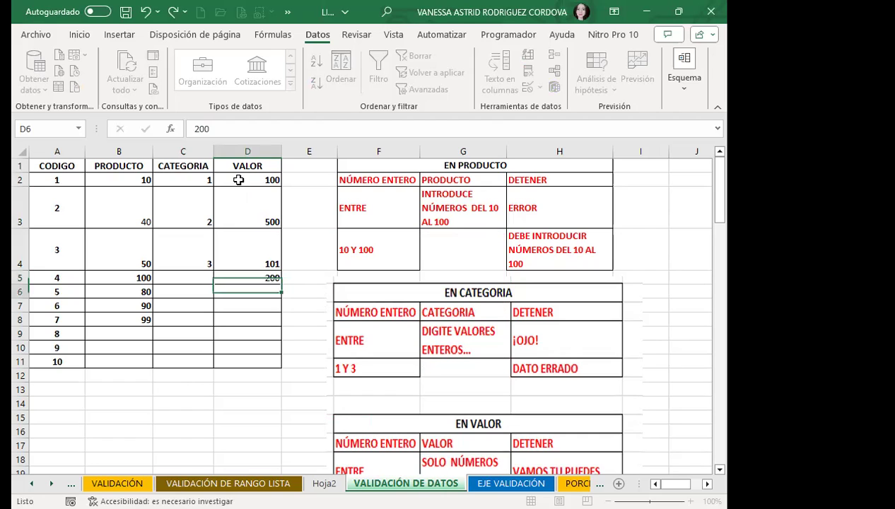
type("40")
- Test 40 in D6 and enter 400, then try 600 in D7 (rejected)
key("Return")
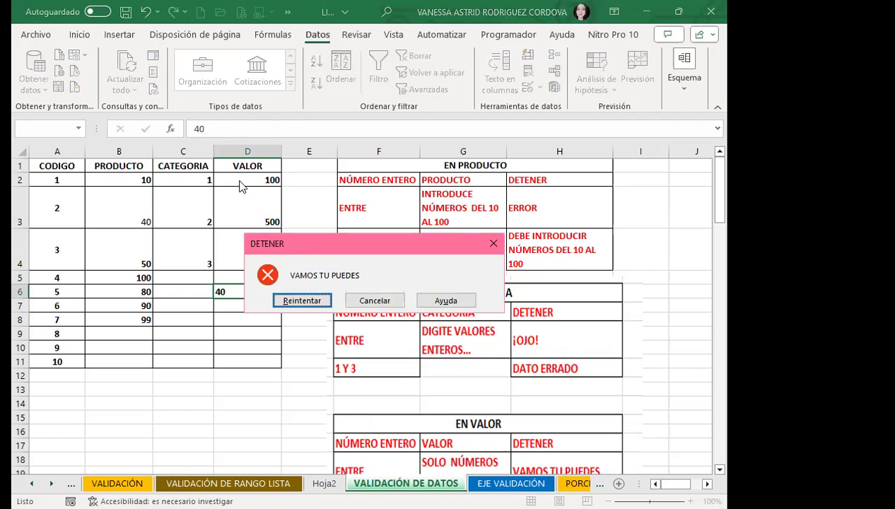
key("Return")
type("400")
key("Return")
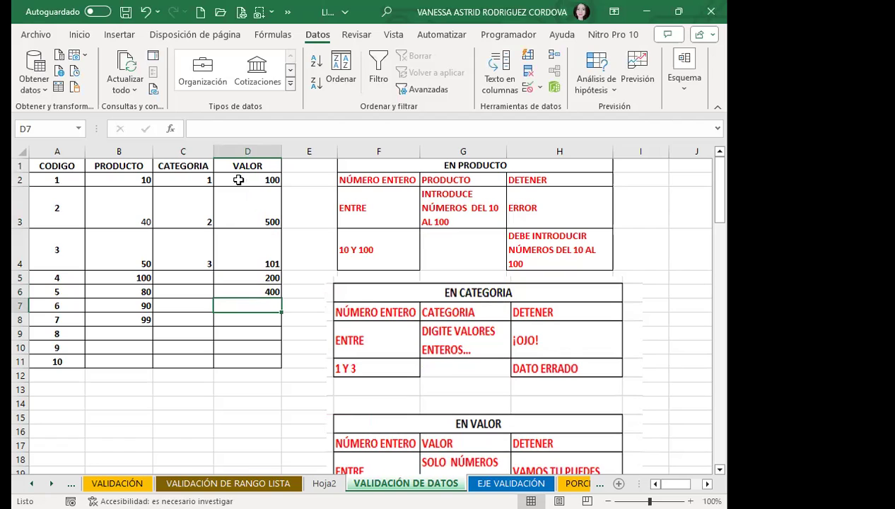
type("600")
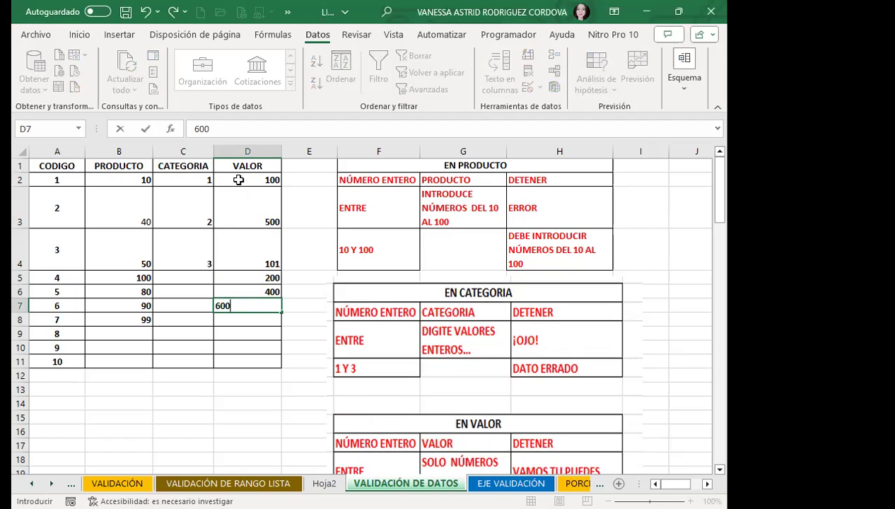
key("Return")
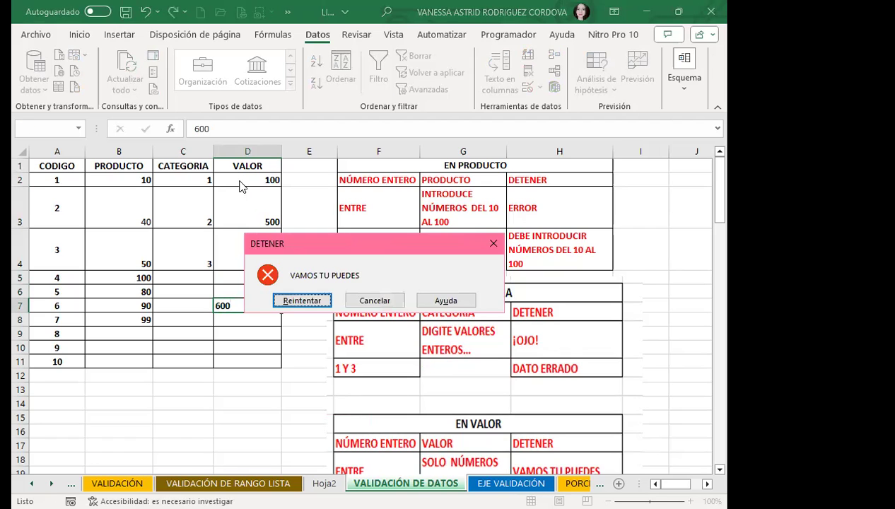
key("Return")
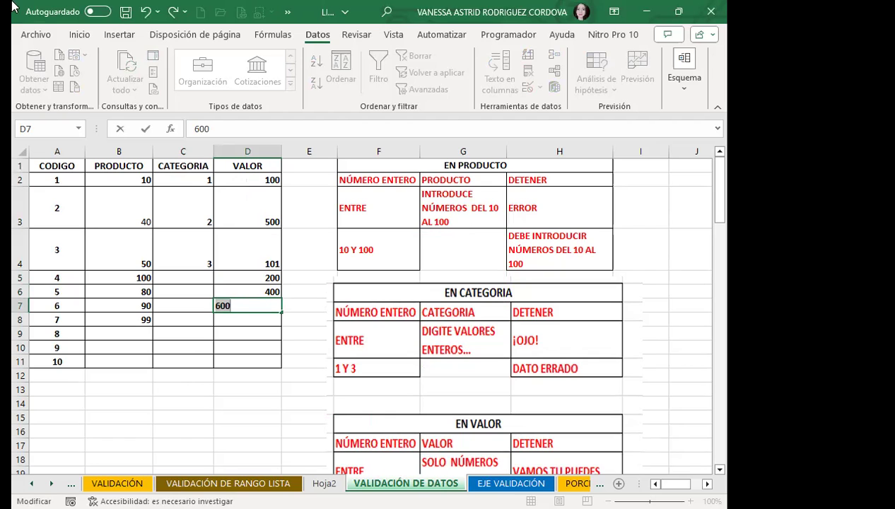
left_click(180, 315)
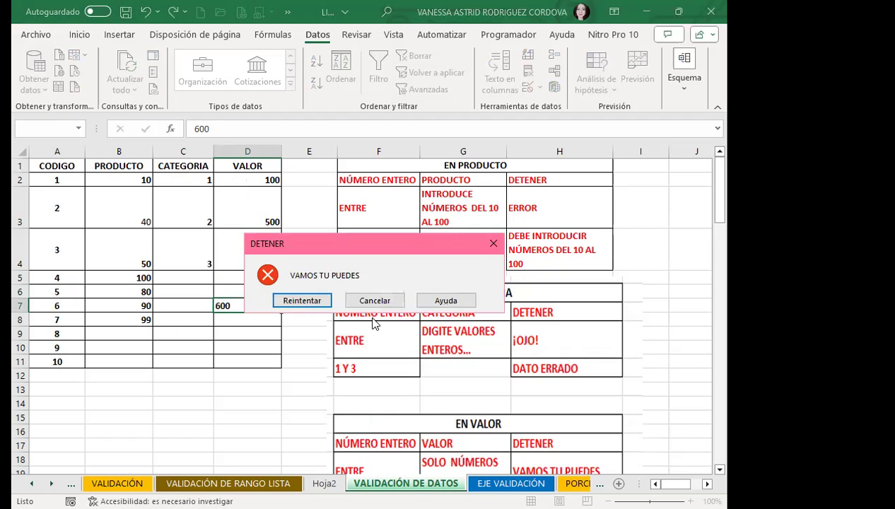
left_click(374, 300)
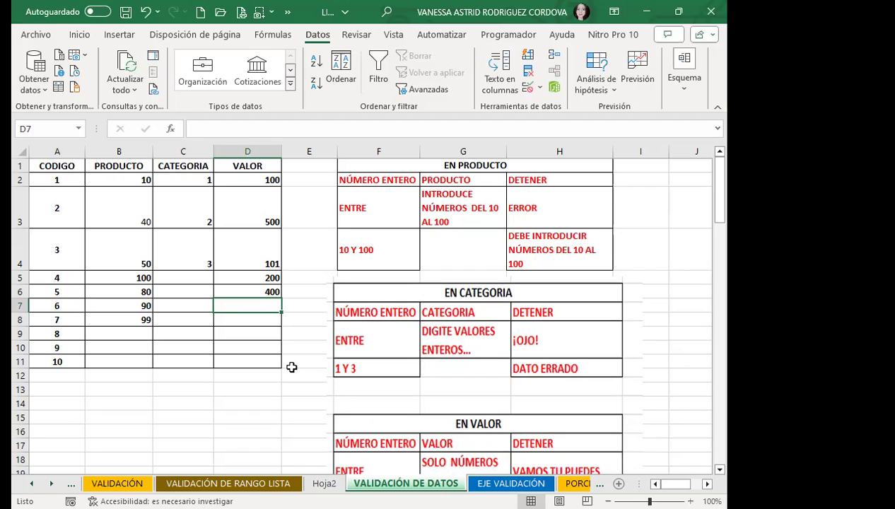
- Cancel the rejected 600 entry and switch to the EJE VALIDACIÓN sheet
left_click(544, 423)
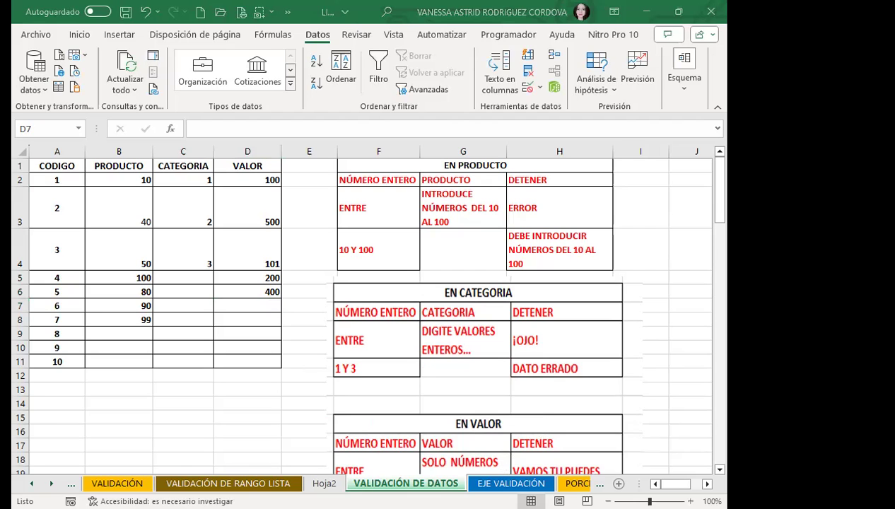
left_click(481, 484)
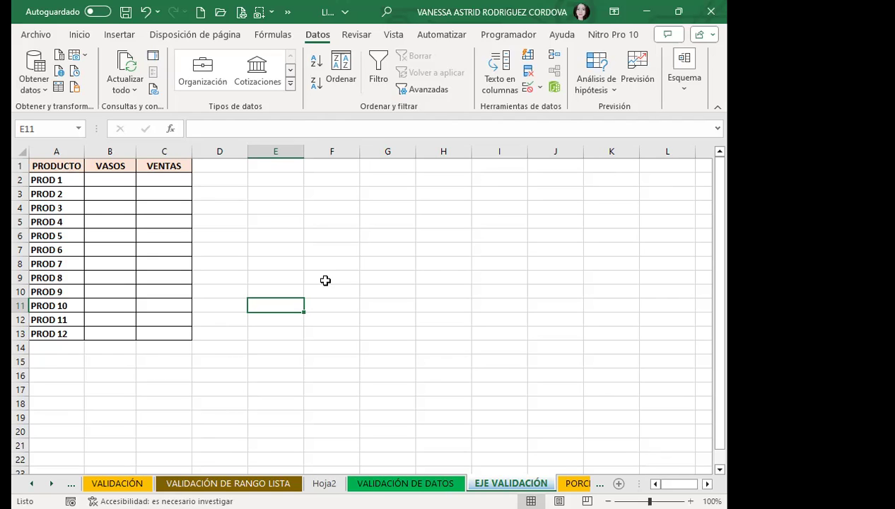
left_click(233, 214)
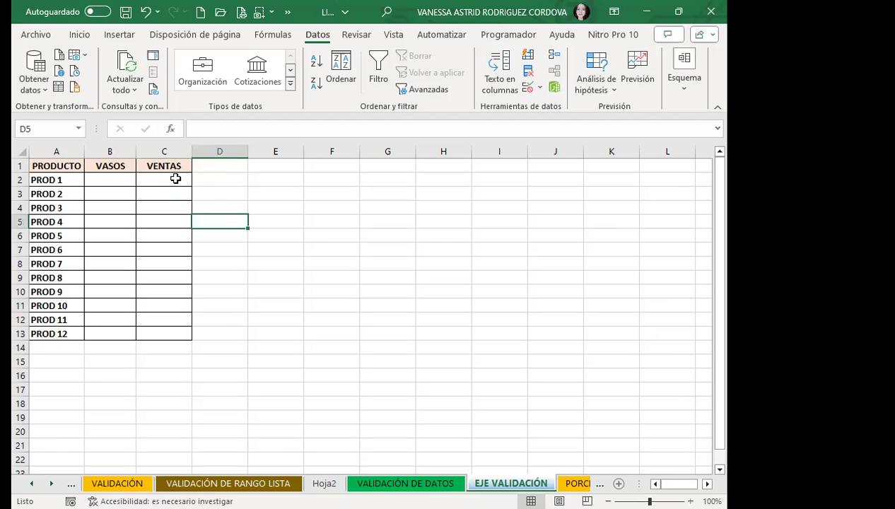
left_click_drag(175, 179, 171, 326)
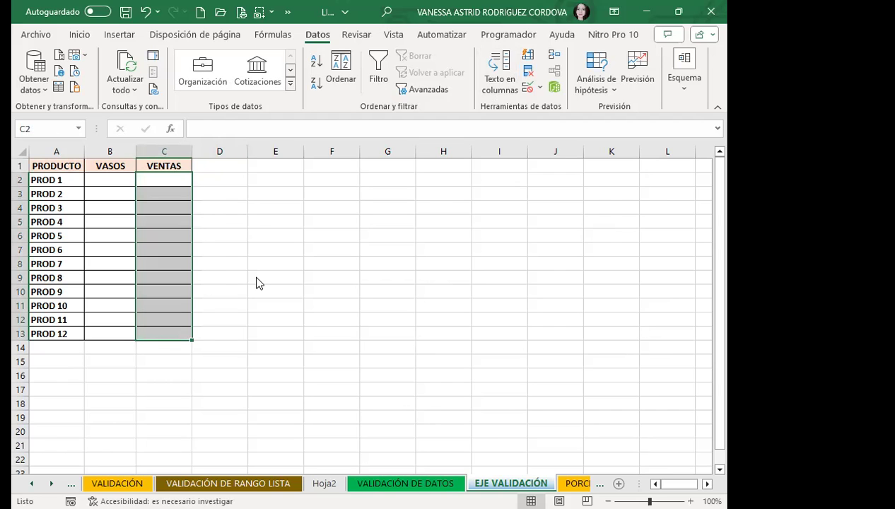
left_click(499, 347)
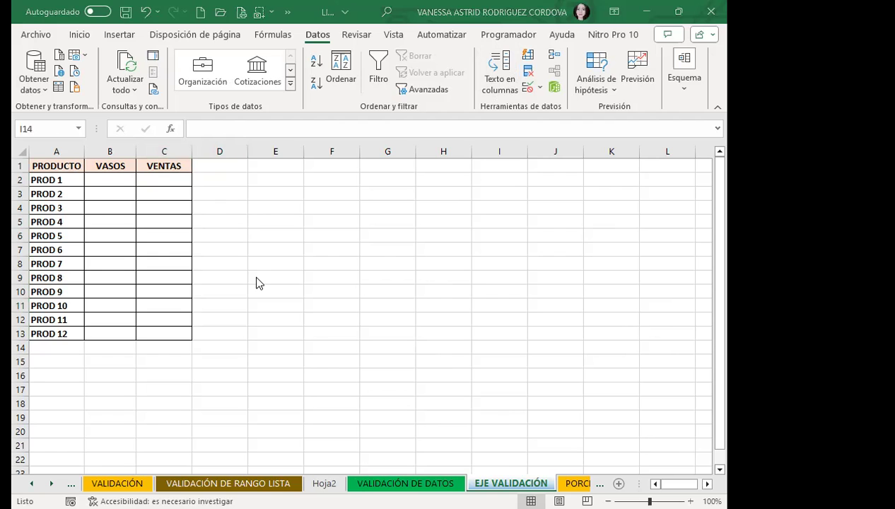
key("alt+Tab")
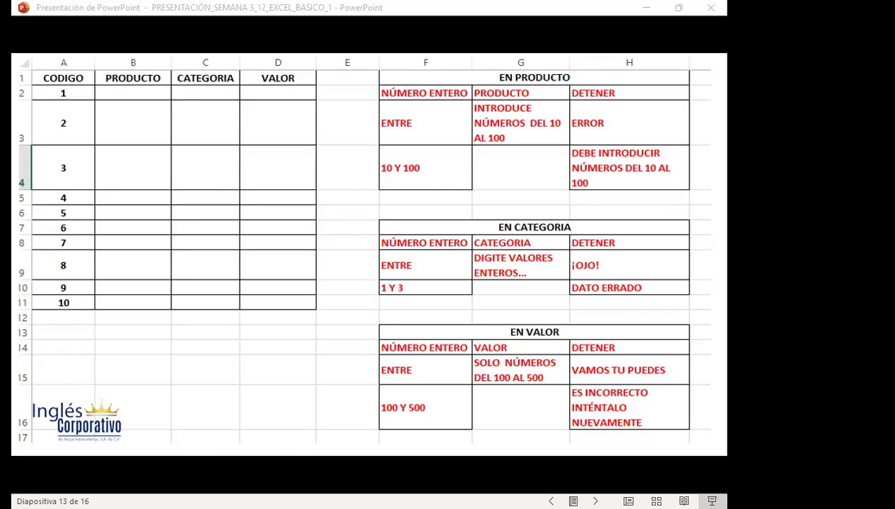
key("alt+Tab")
- Select VENTAS cells C2:C13 and open data validation with the Permitir list expanded
left_click(237, 216)
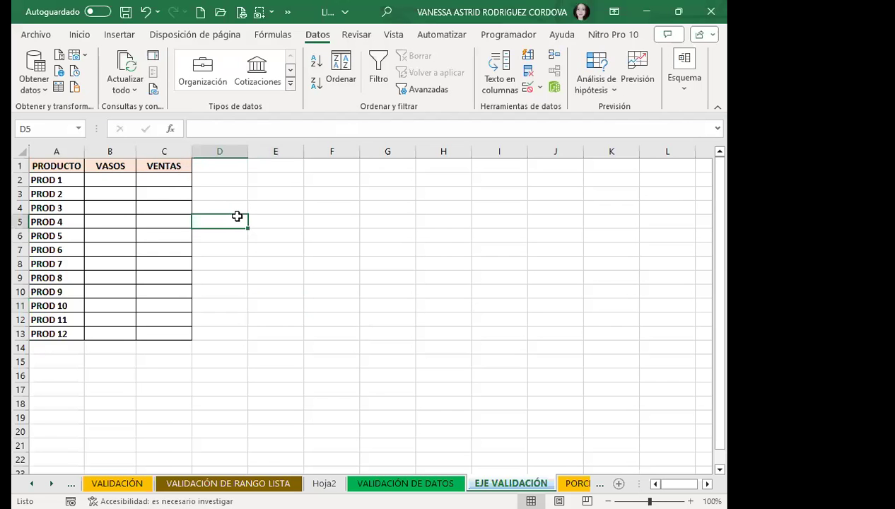
left_click_drag(164, 178, 206, 344)
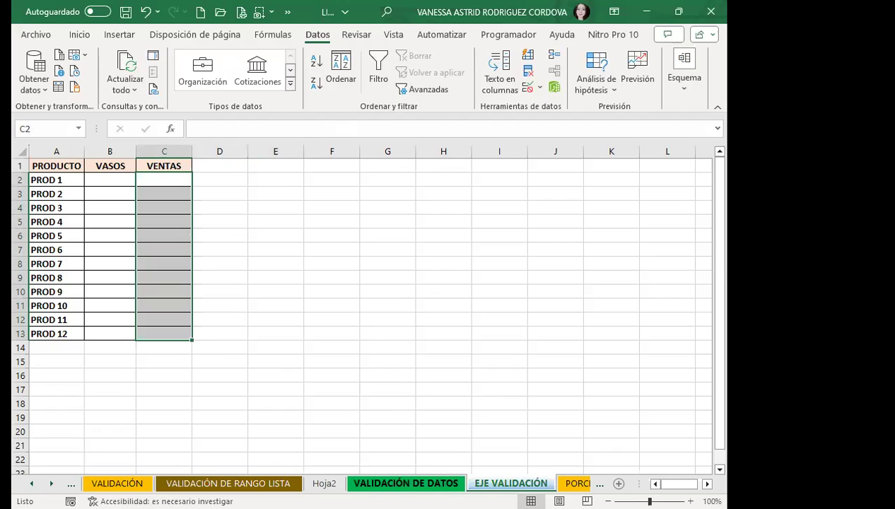
left_click(160, 180)
left_click_drag(165, 181, 162, 334)
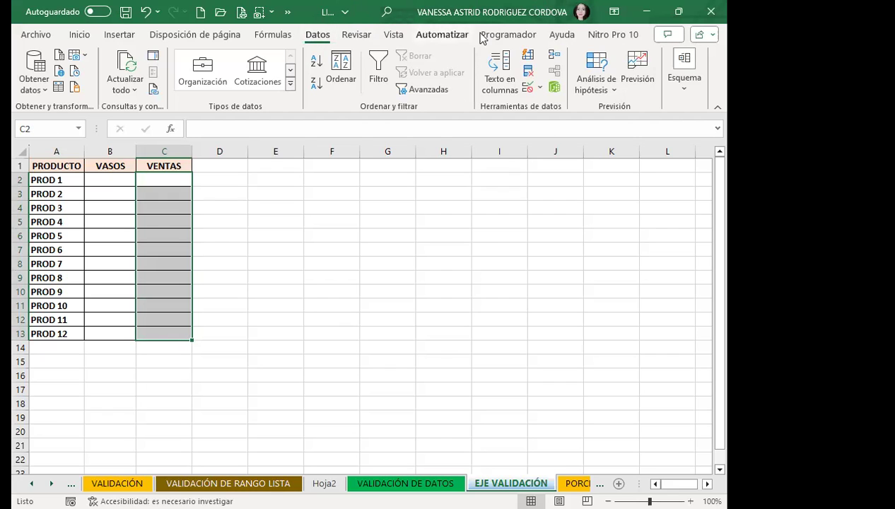
left_click(527, 88)
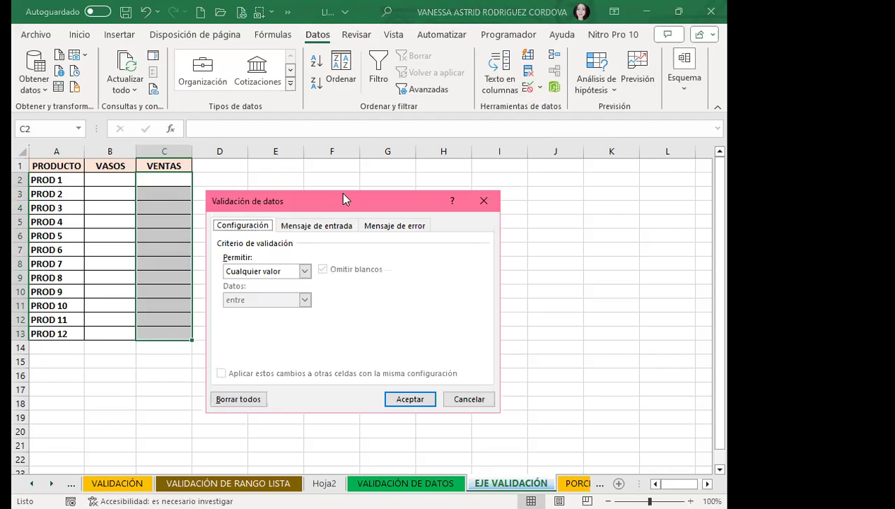
left_click_drag(343, 199, 446, 188)
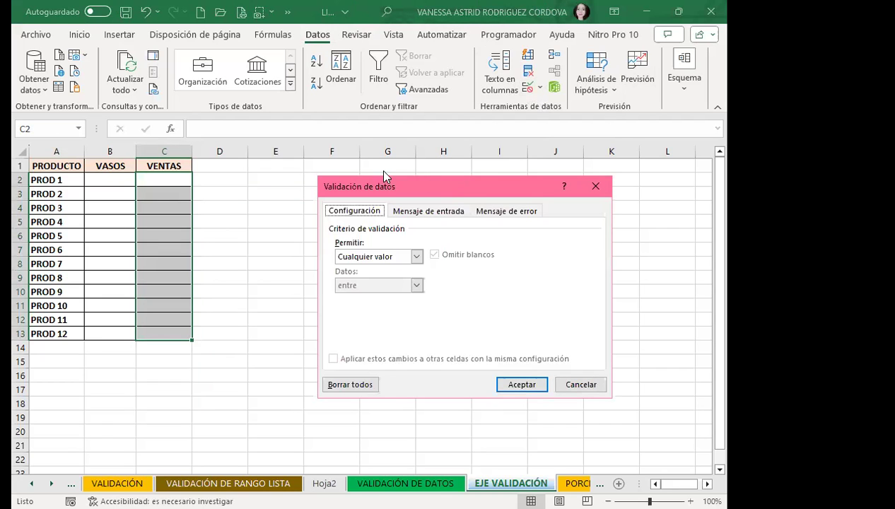
left_click(359, 258)
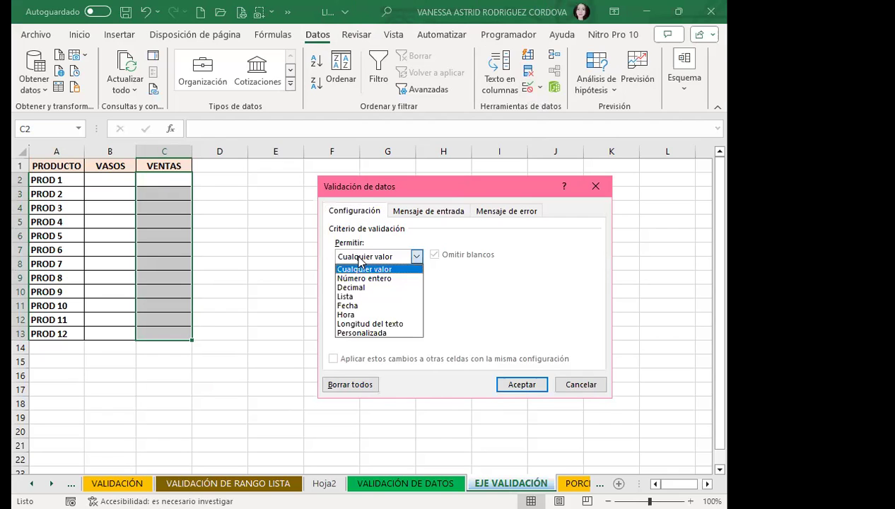
- Set the VENTAS validation type to Personalizada and focus the Fórmula box
left_click(360, 333)
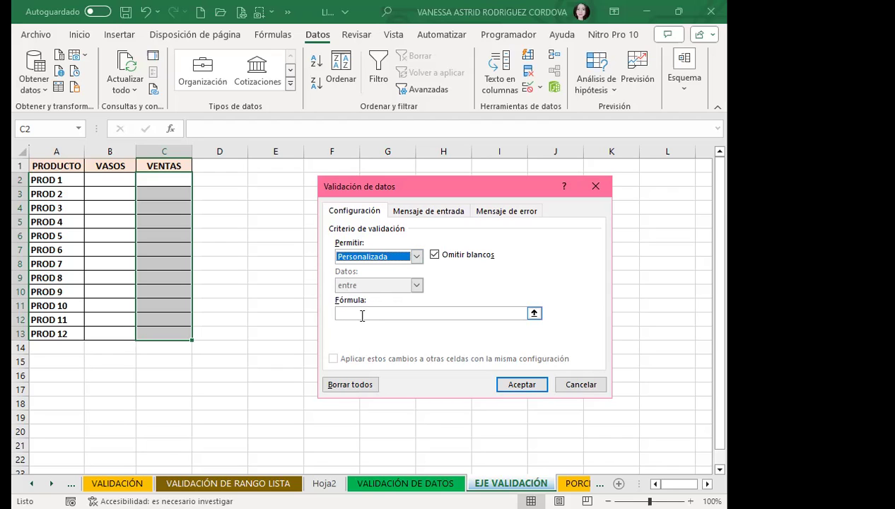
left_click(362, 313)
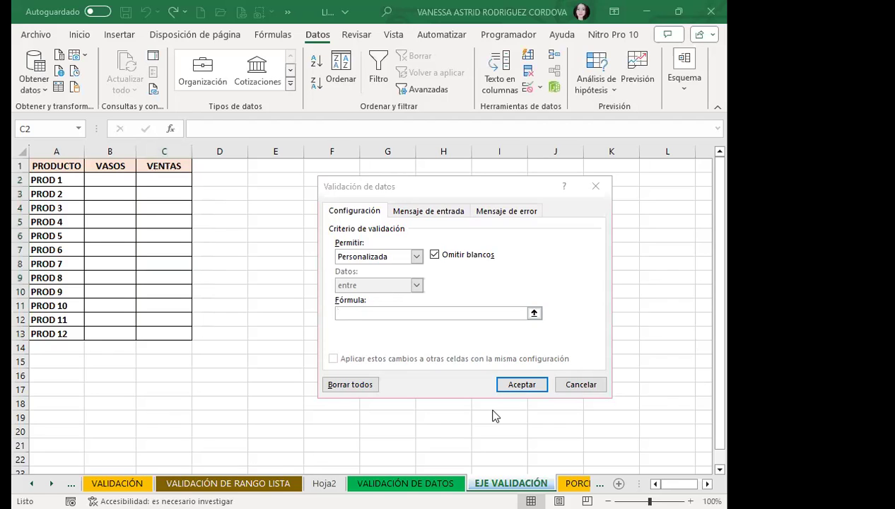
- Enter the custom validation formula =B2>0 for the VENTAS cells
left_click(307, 309)
left_click(371, 329)
type("=")
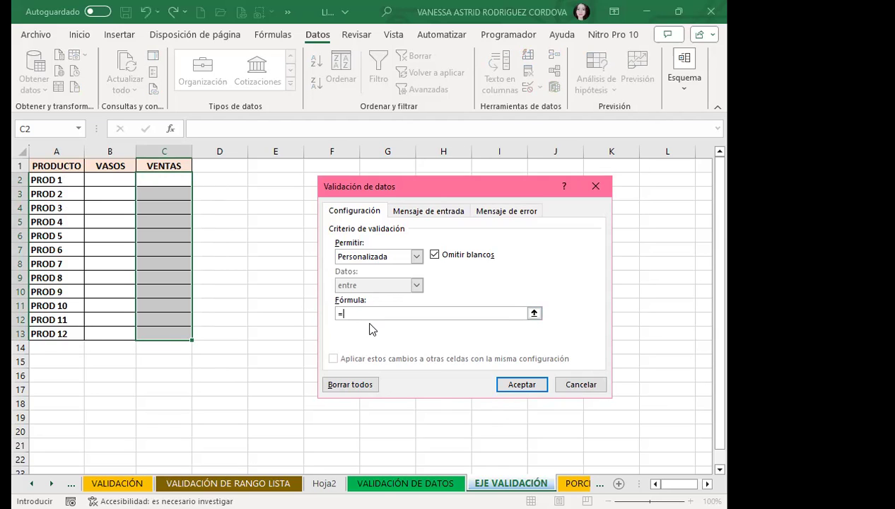
type("B2")
type(">0")
- Title the VENTAS error alert 'VALOR' with message 'NO SE TIENE EXISTENCIA DE ESTE PRODUCTO, VIENE DENTRO DE 15 DÍAS.'
left_click(511, 212)
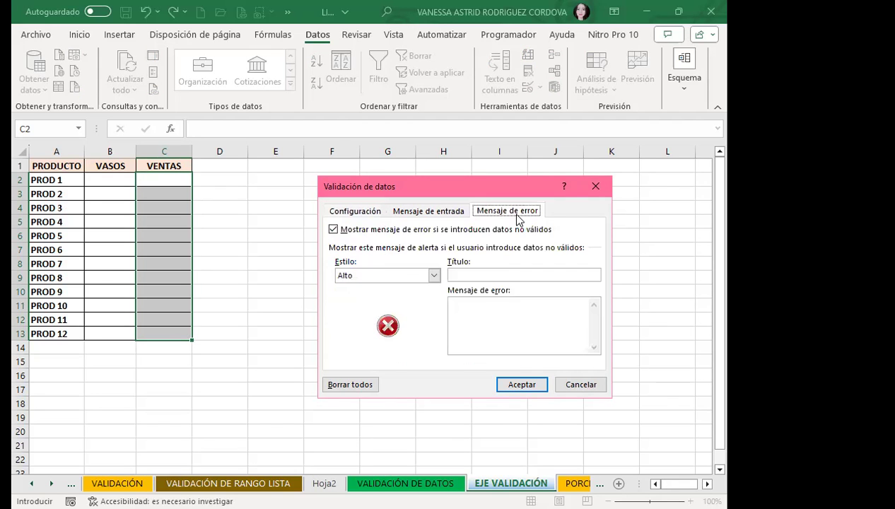
left_click(460, 276)
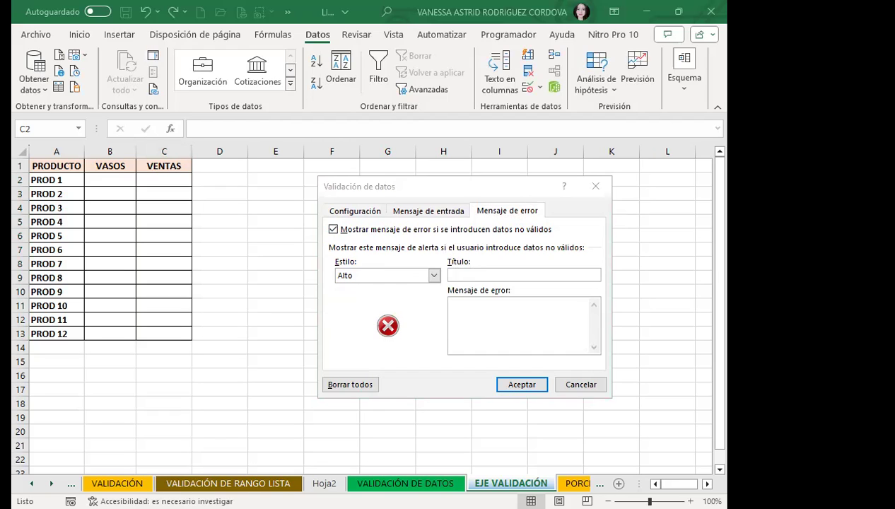
left_click(463, 275)
type("VALOR")
left_click(483, 325)
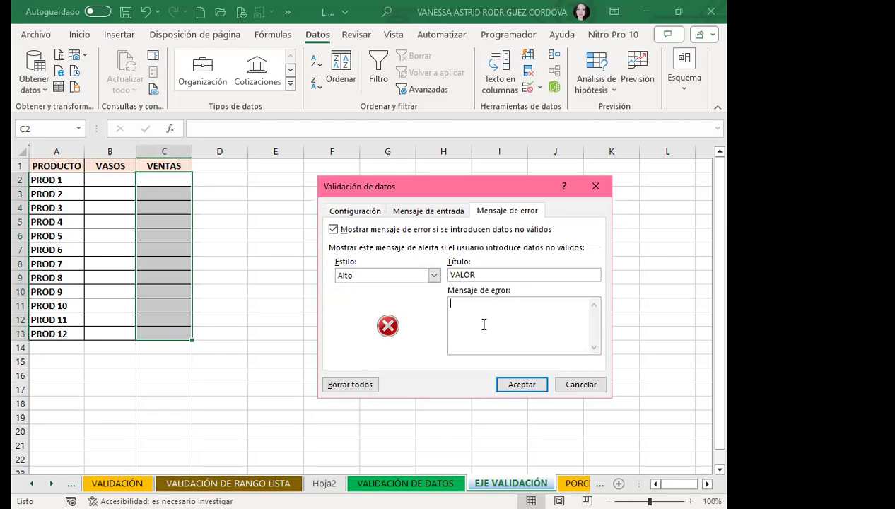
type("NO SE TIENE EXISTENCIA DE ESTE PRODUCTO, VIENE DENTRO DE 15 DÍAS")
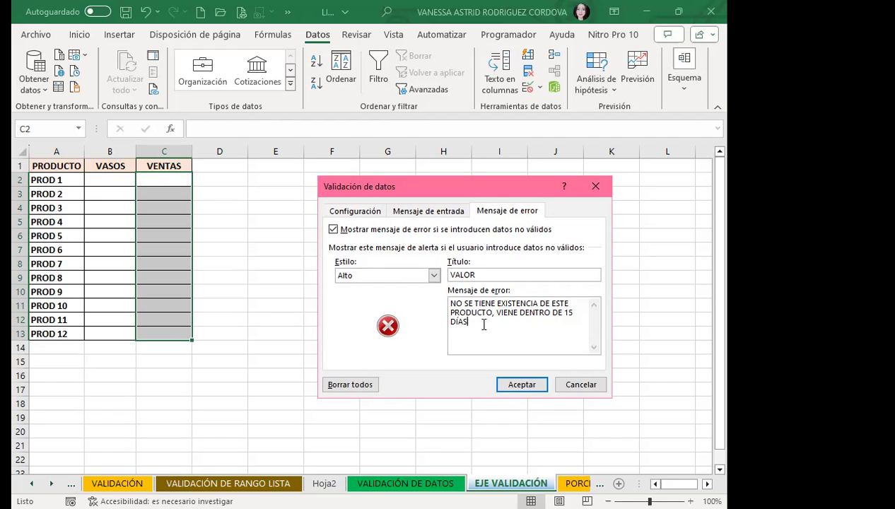
type(".")
- Apply the =B2>0 validation rule and enter sales of 50 and 100 in C2:C3
left_click(347, 211)
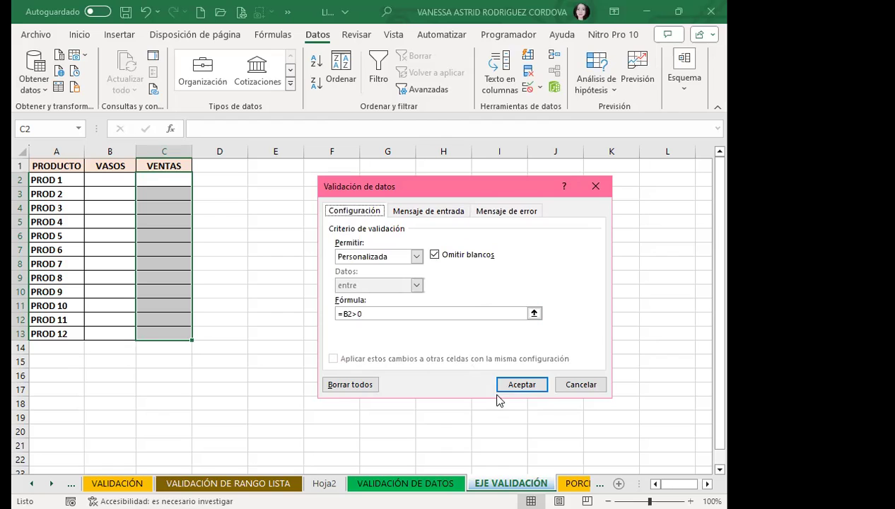
left_click(516, 385)
left_click(178, 183)
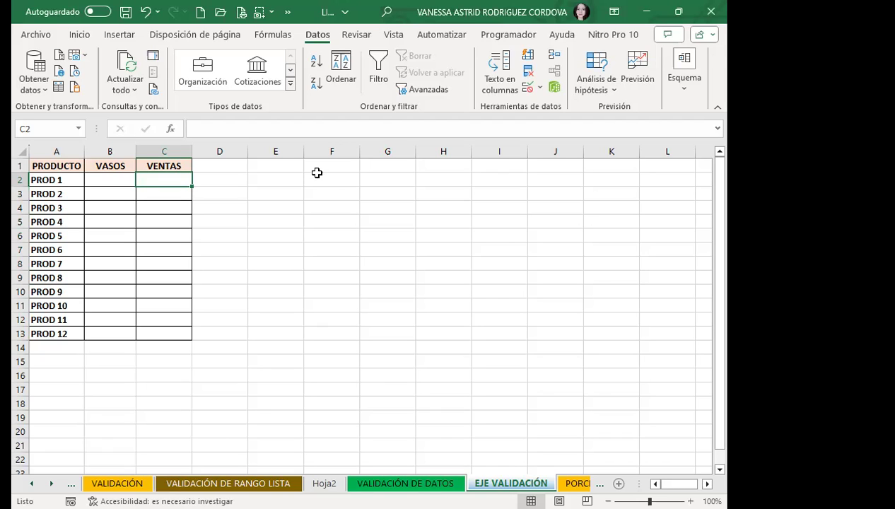
type("5")
type("0")
key("Return")
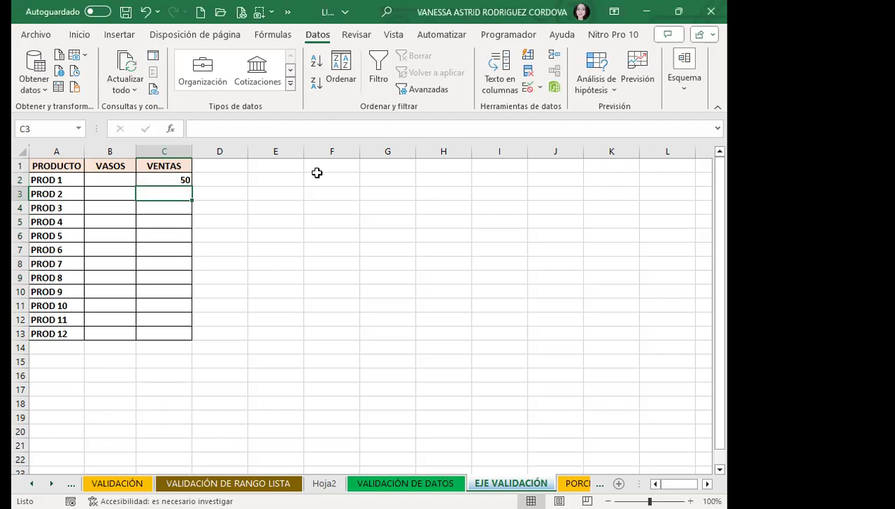
type("100")
key("Return")
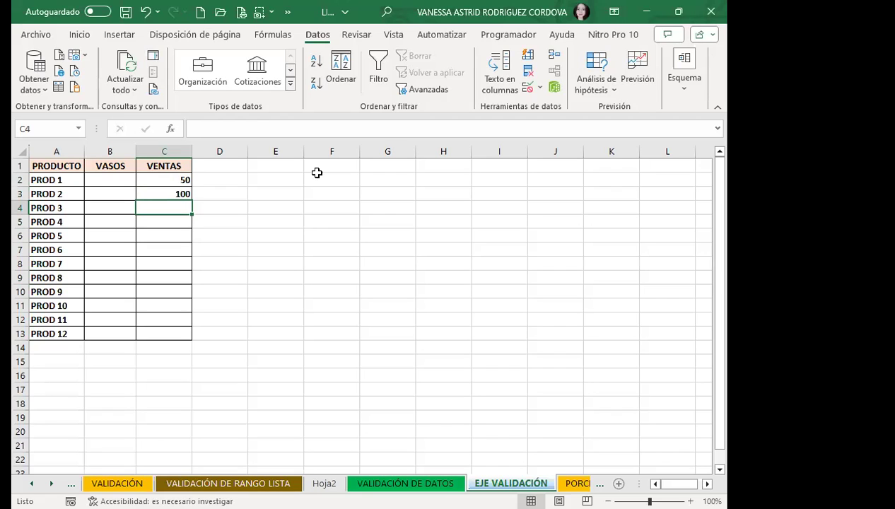
- Test the rule with 20 in C4 and 60 in C5, both rejected by the VALOR alert
type("20.")
key("BackSpace")
key("Return")
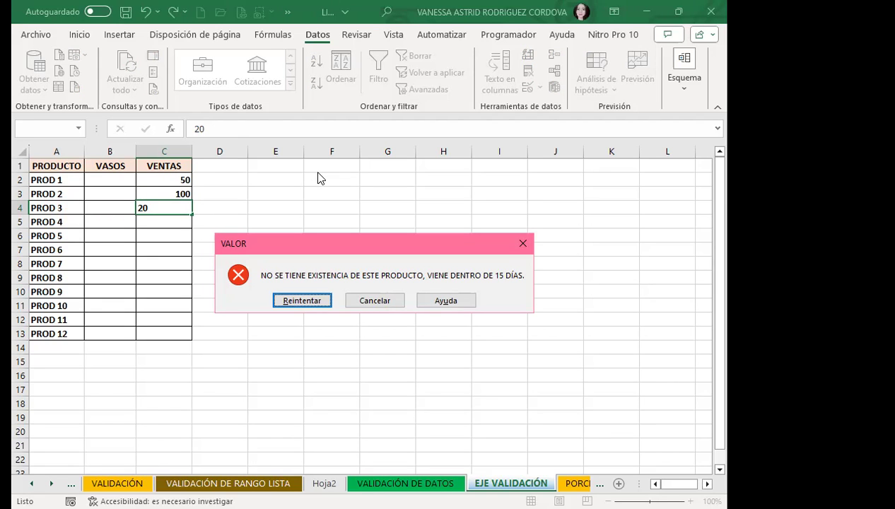
key("Return")
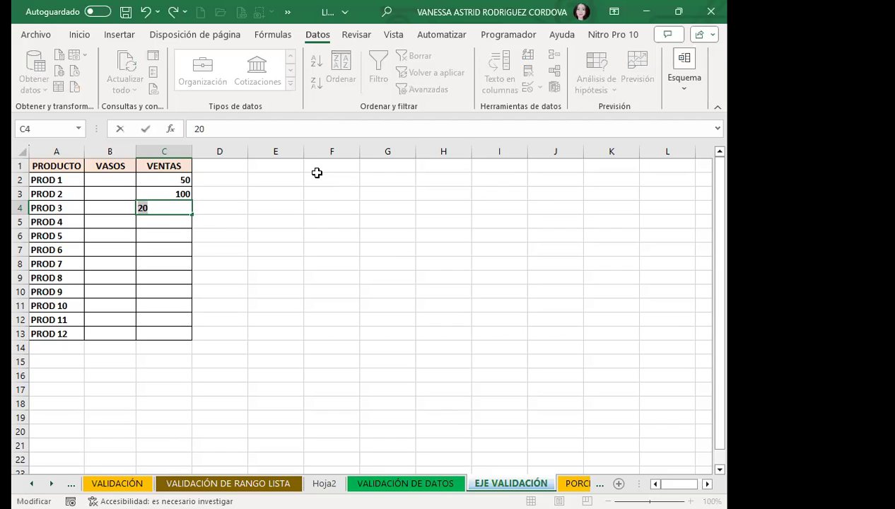
key("BackSpace")
key("Return")
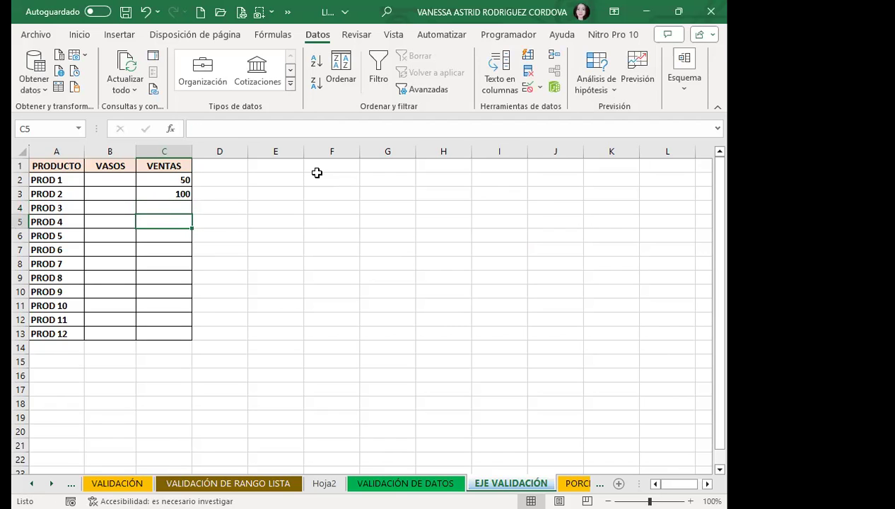
type("60")
key("Return")
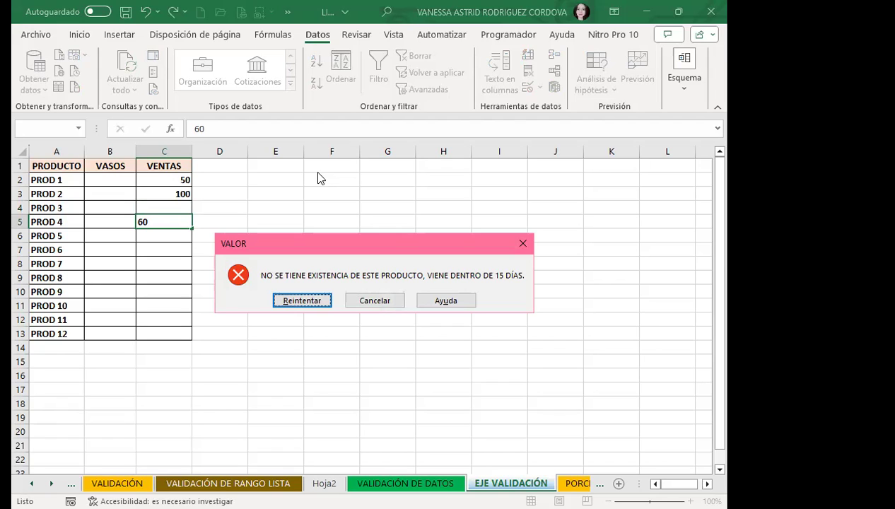
key("Return")
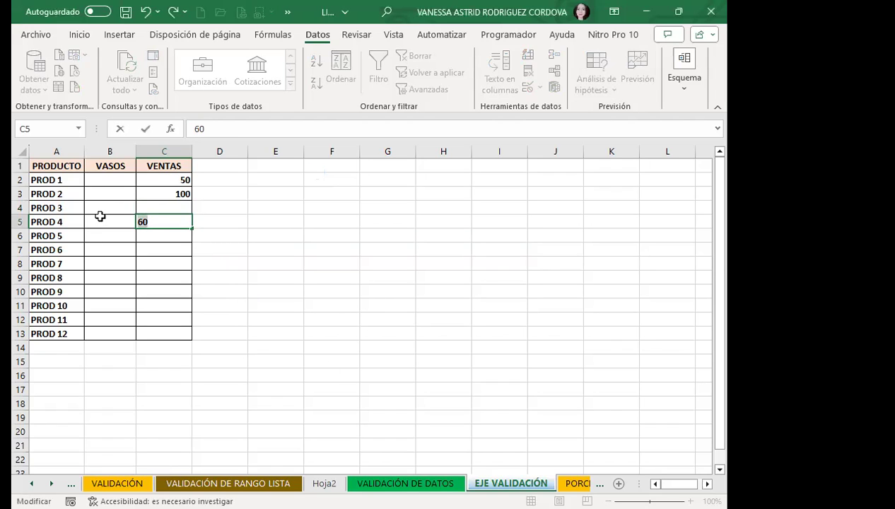
key("Return")
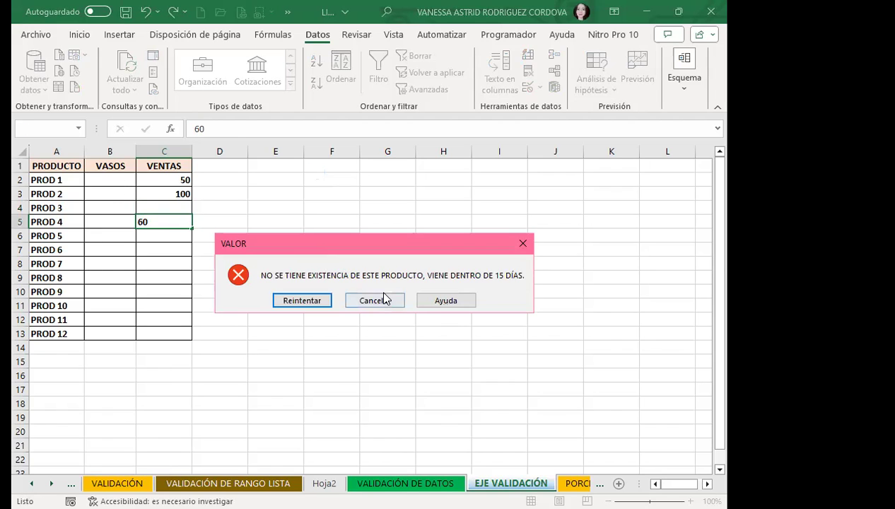
- Discard the rejected 60 and briefly show the VASOS stock values B2:B13 in red before hiding them
left_click(379, 299)
left_click_drag(106, 182, 101, 333)
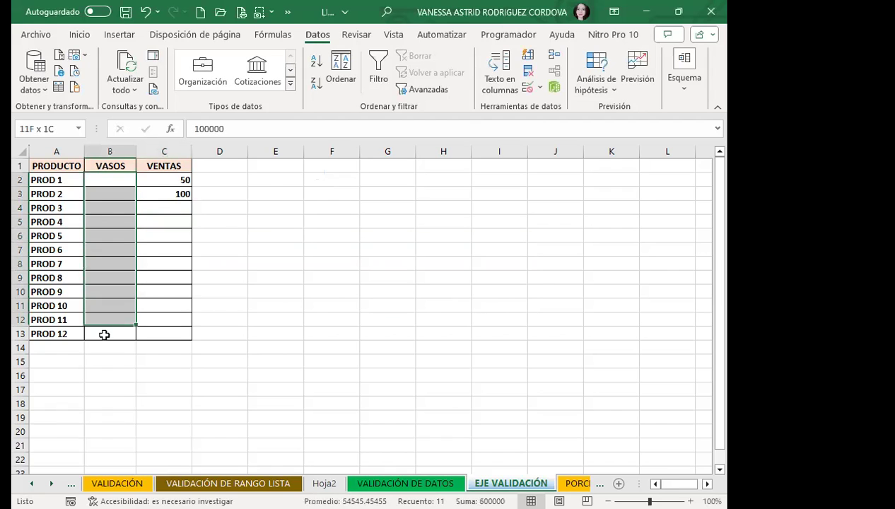
left_click(79, 34)
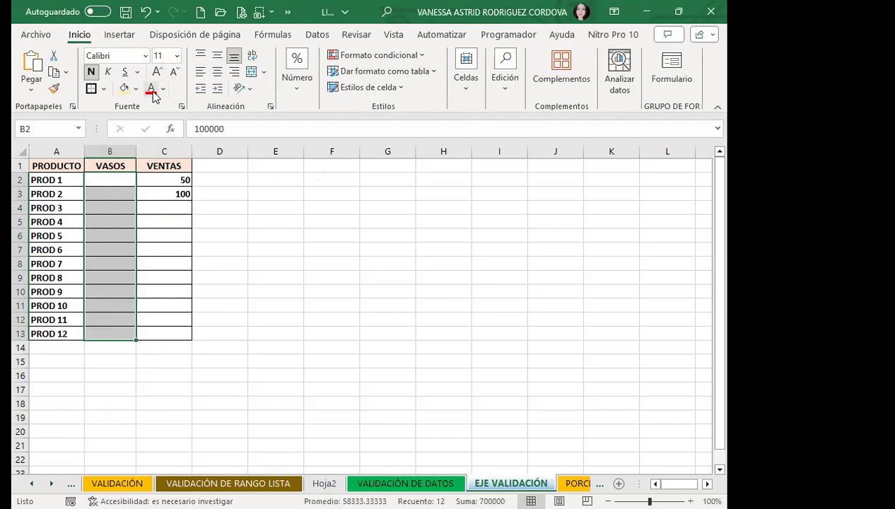
left_click(151, 90)
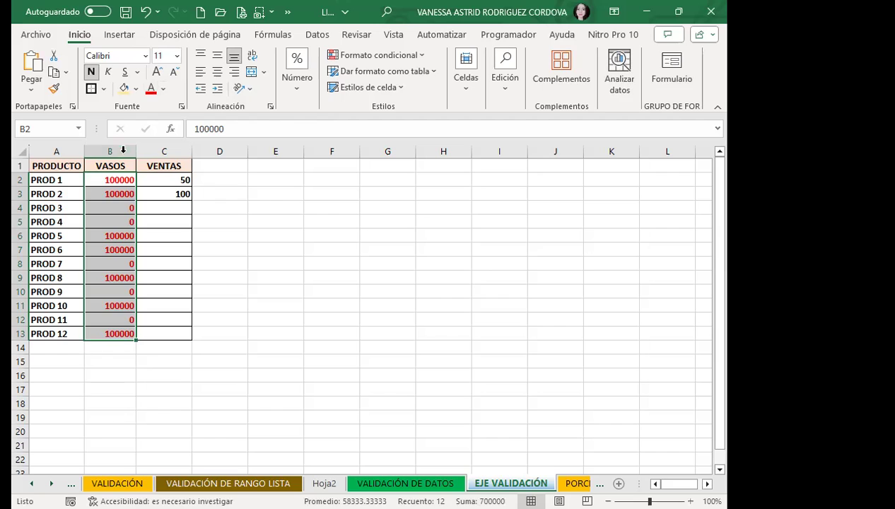
key("ctrl+v")
- Set PROD 3's VASOS stock to 70000 and enter 50 as its VENTAS in C4
left_click(111, 208)
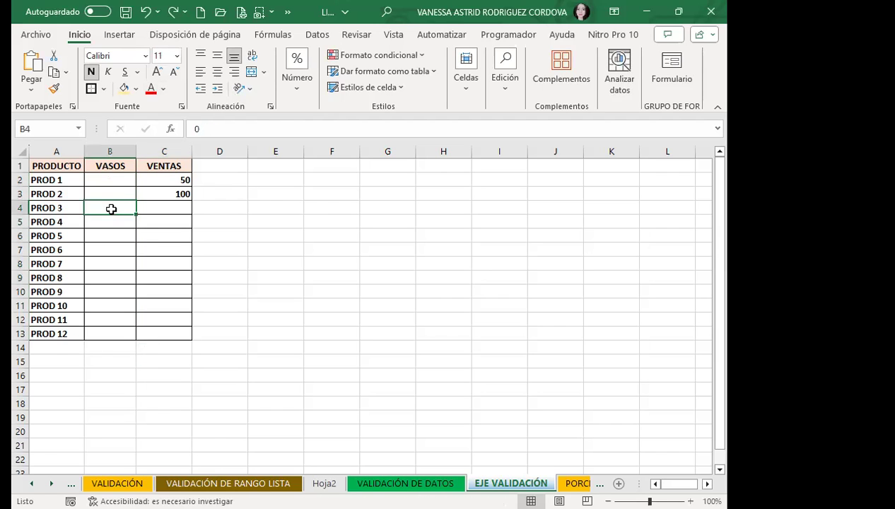
double_click(111, 209)
type("70000")
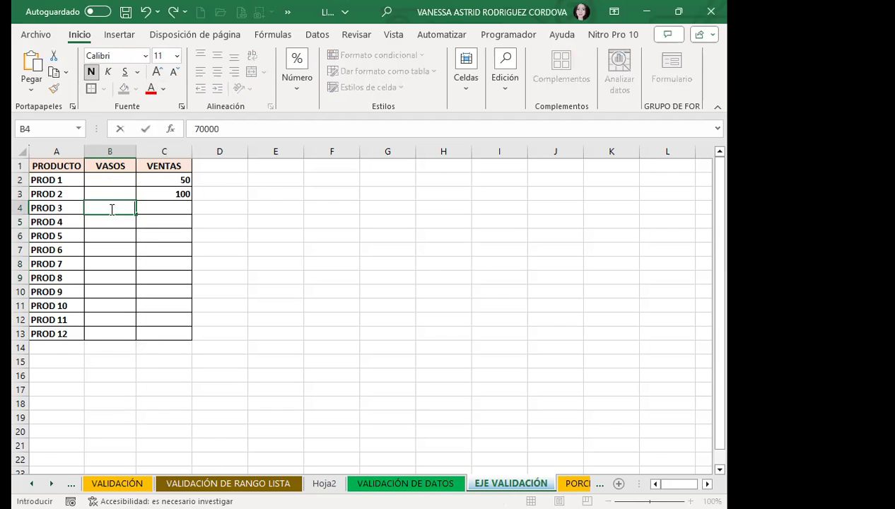
key("Tab")
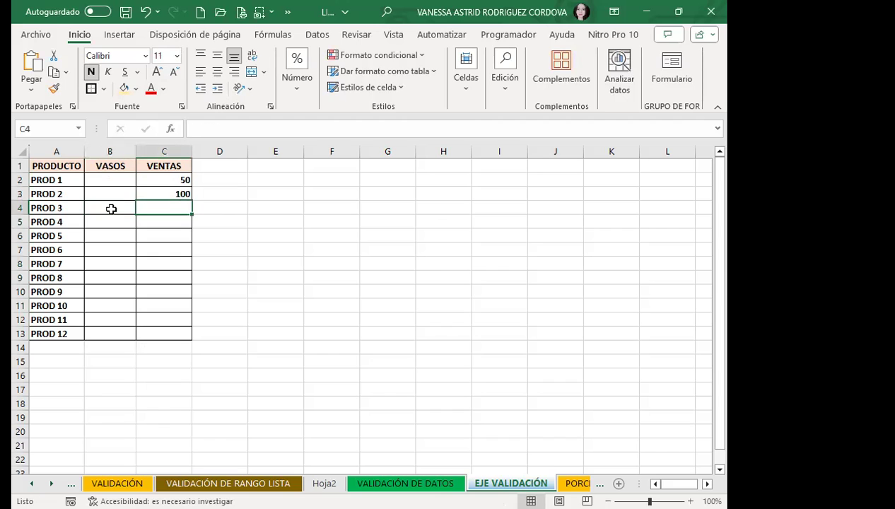
type("50")
key("Return")
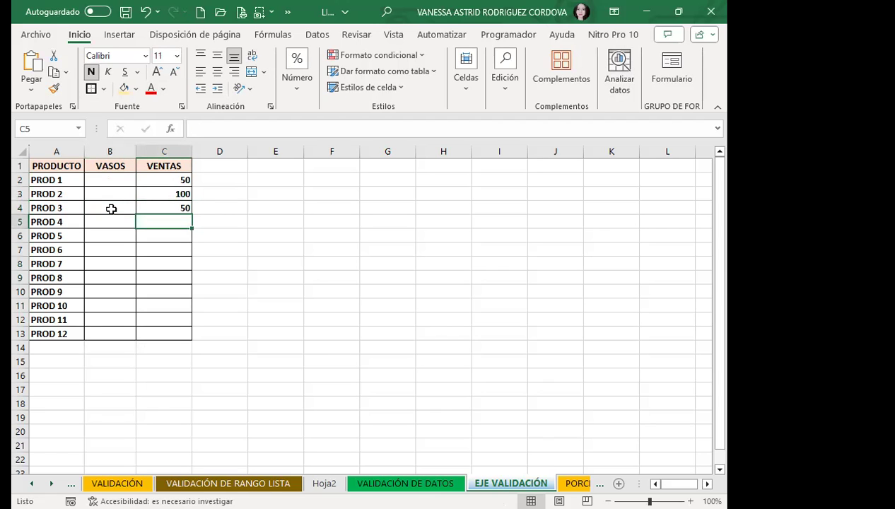